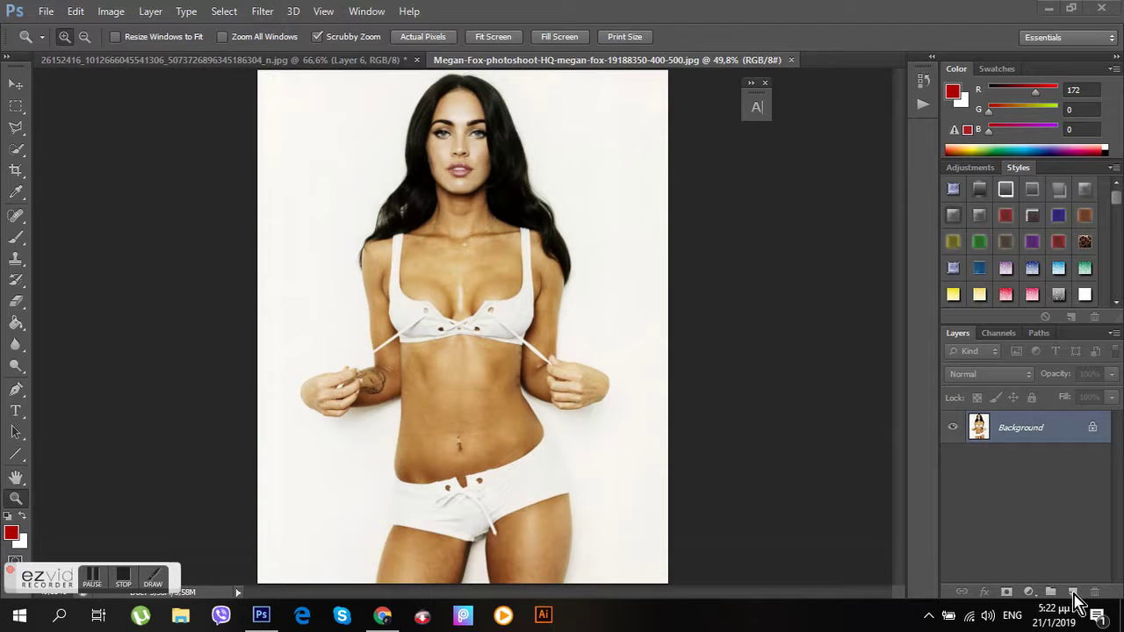
- Add a blank Layer 1 above the Background and zoom in on the face
left_click(1072, 595)
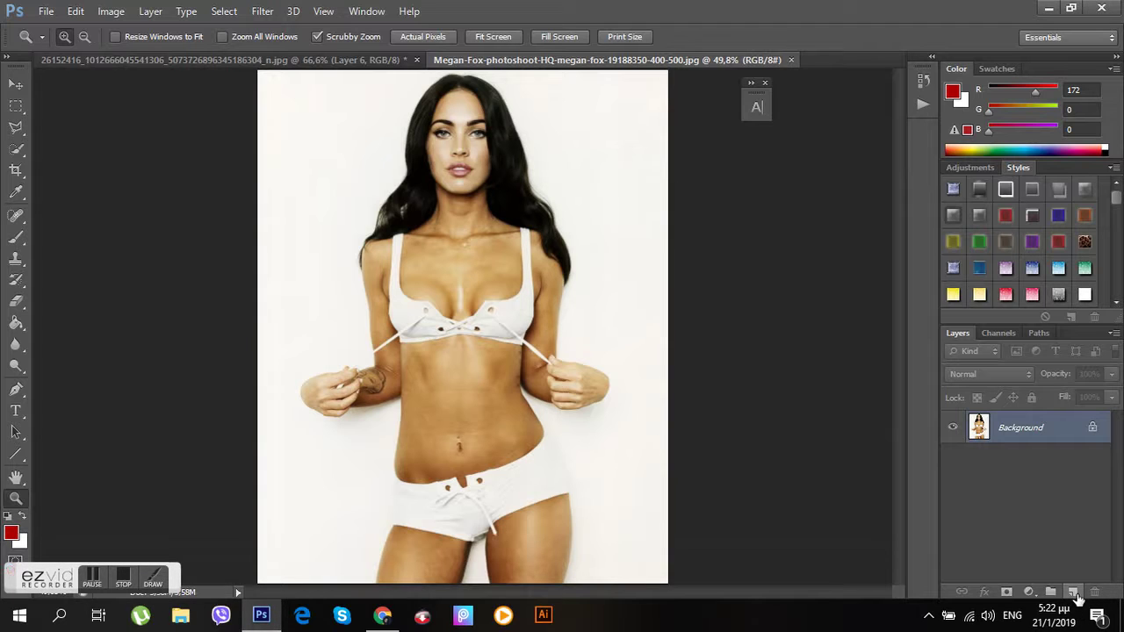
left_click(1072, 593)
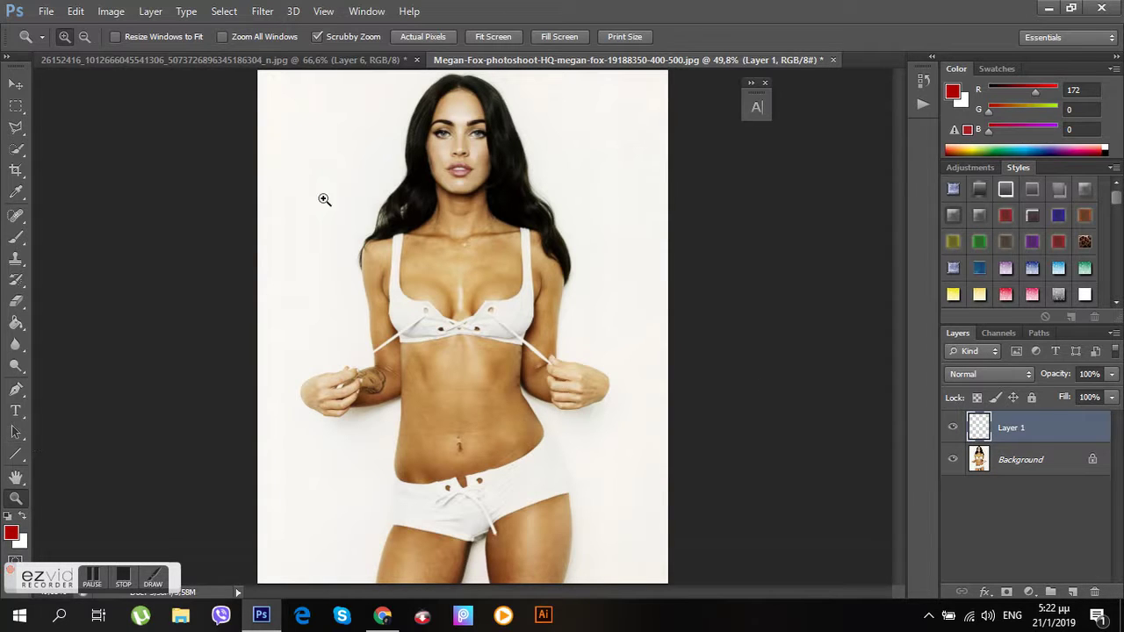
left_click_drag(404, 154, 552, 333)
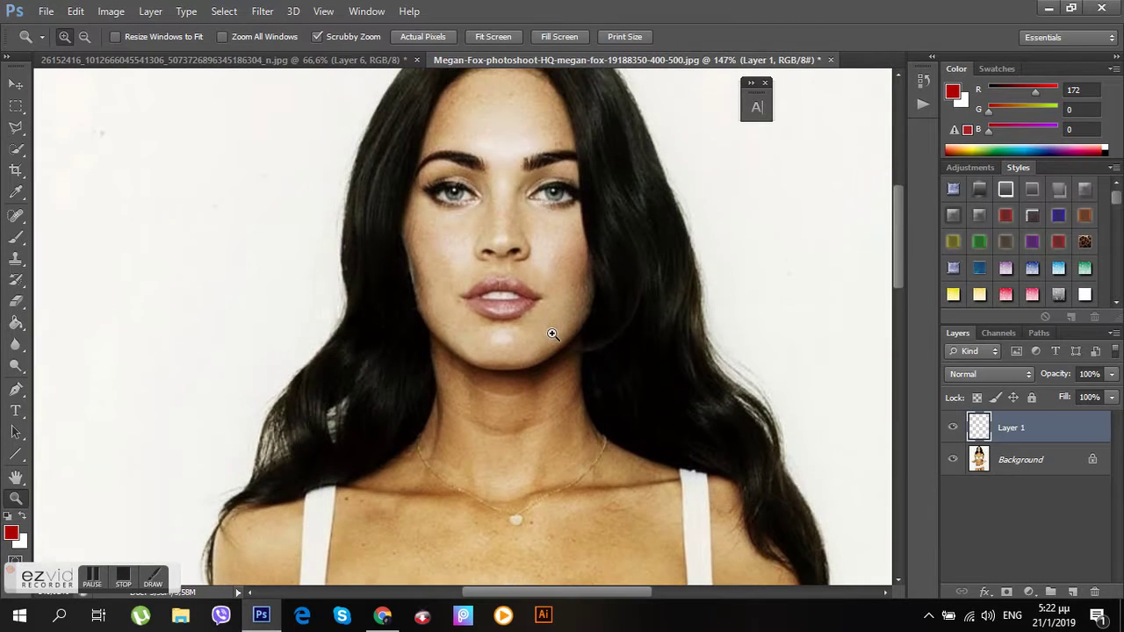
left_click_drag(552, 334, 519, 313)
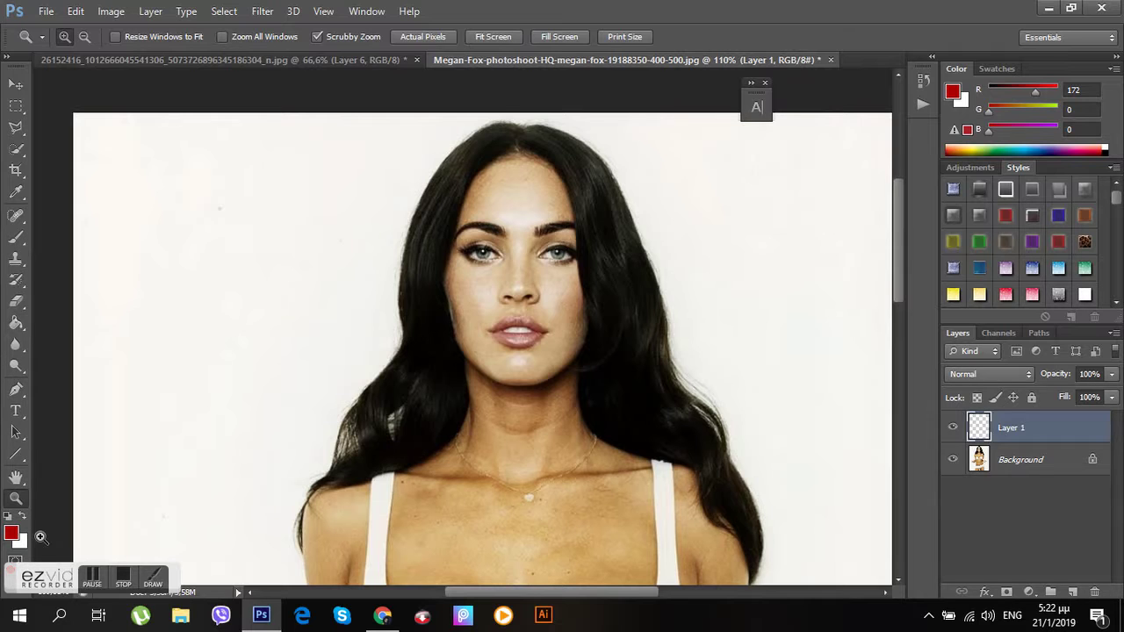
left_click(18, 244)
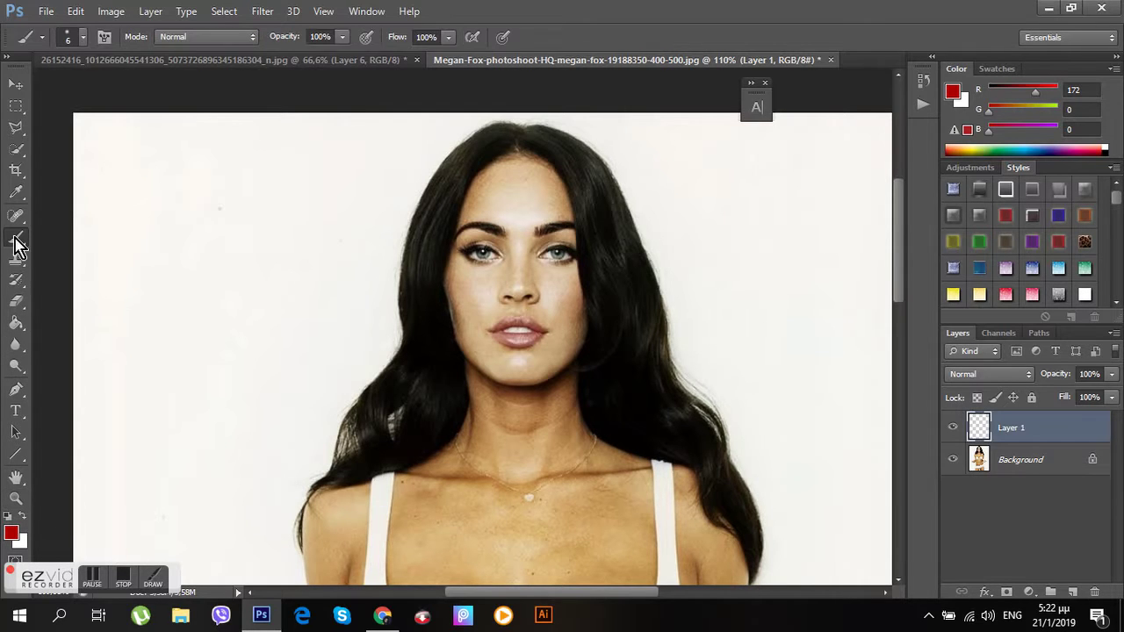
- Set the foreground colour to bright blue 0060ff
left_click(12, 534)
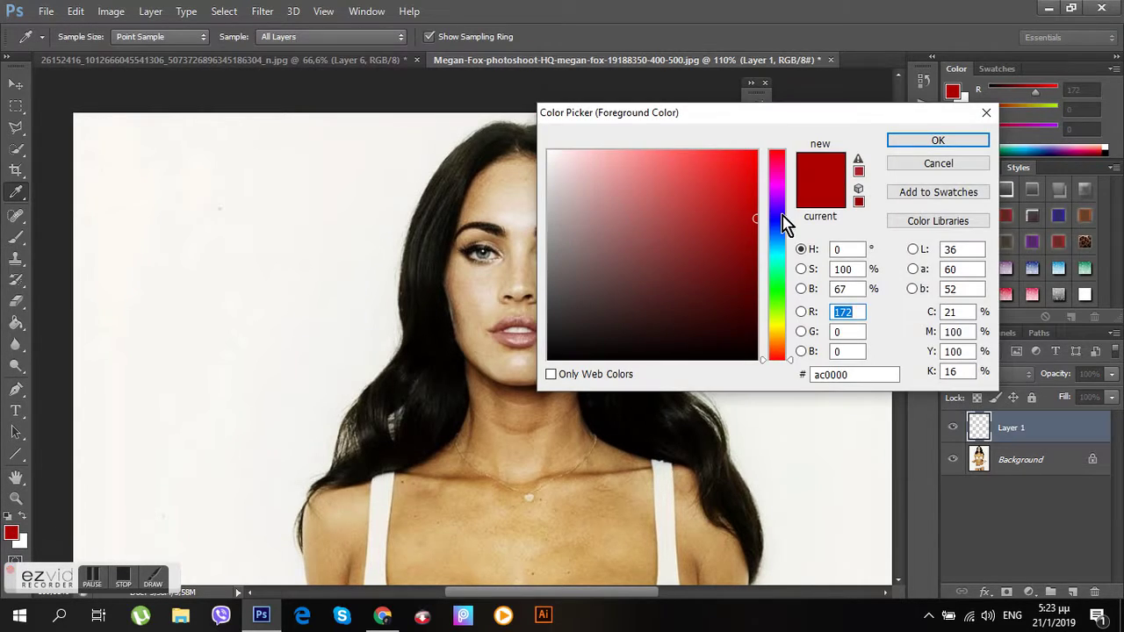
left_click(782, 216)
left_click(758, 198)
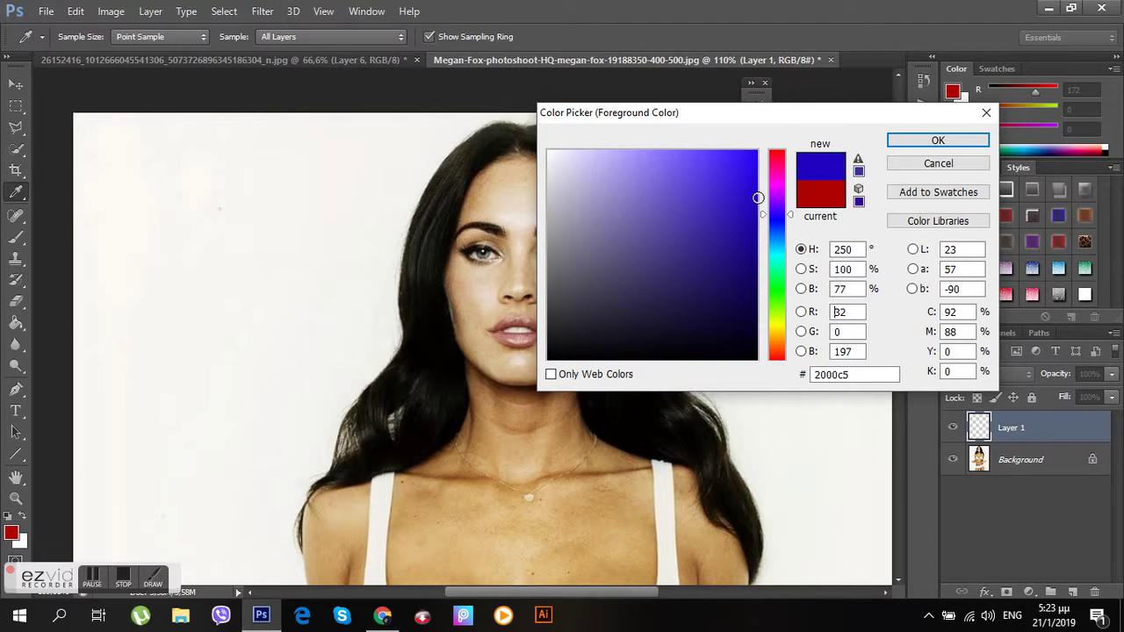
left_click(776, 233)
left_click_drag(751, 208, 755, 151)
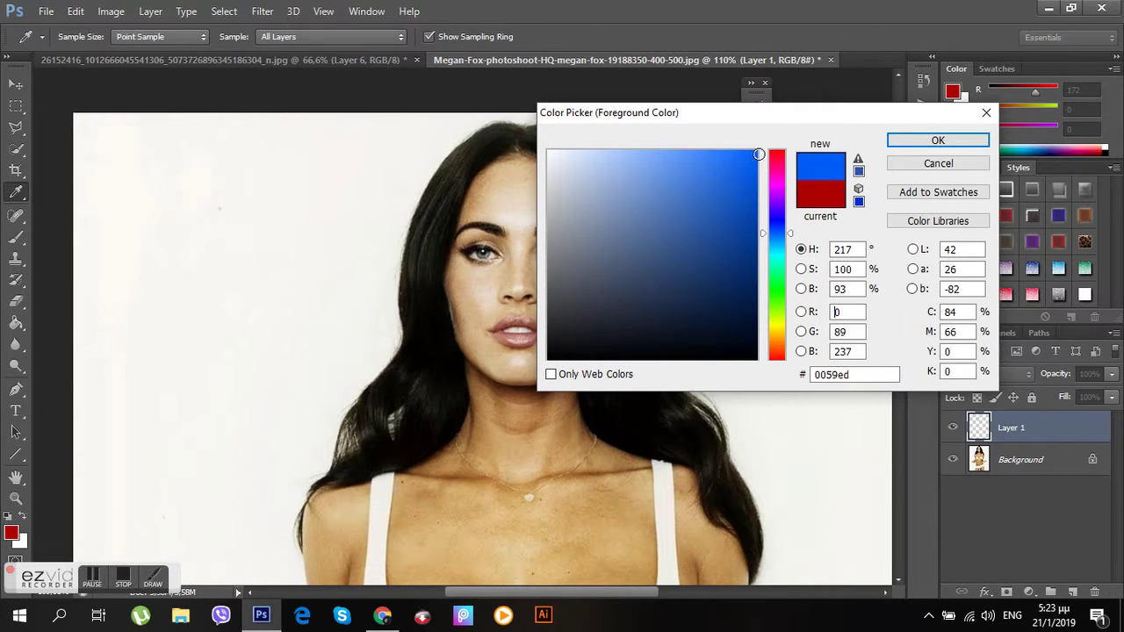
left_click(925, 145)
- Set the brush to 50 px and paint blue down the right side of the hair
key("b")
right_click(469, 233)
left_click_drag(509, 263, 519, 264)
key("Return")
mouse_move(593, 199)
left_mouse_down()
mouse_move(637, 367)
mouse_move(673, 447)
mouse_move(694, 448)
mouse_move(617, 402)
mouse_move(597, 366)
mouse_move(607, 371)
mouse_move(590, 408)
mouse_move(700, 451)
mouse_move(647, 377)
mouse_move(650, 336)
mouse_move(629, 287)
mouse_move(622, 359)
left_mouse_up()
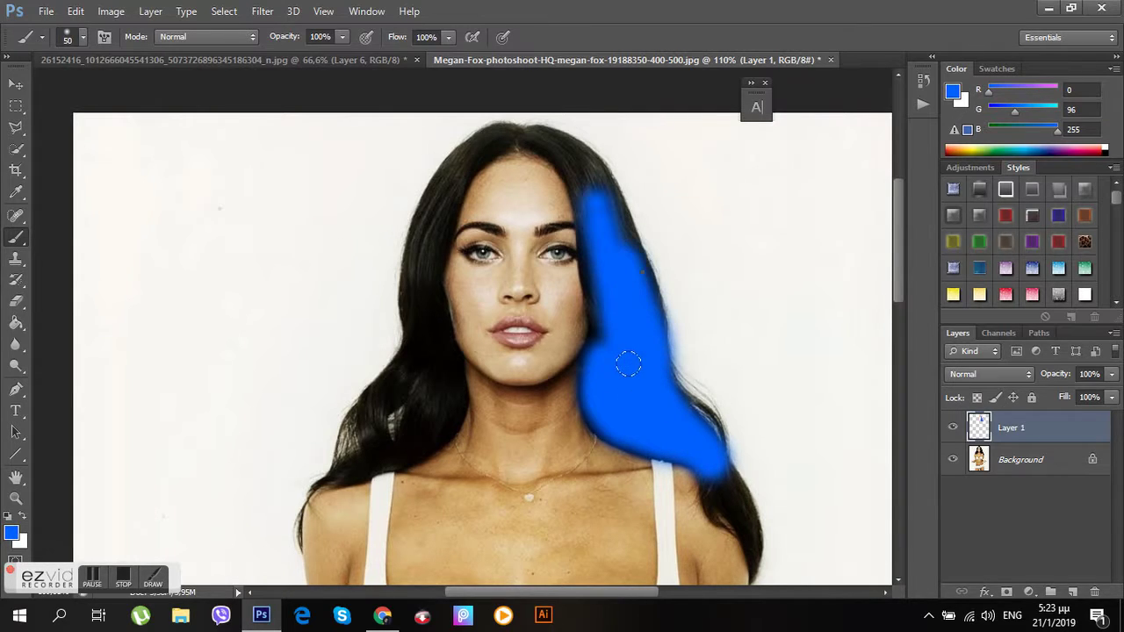
- Switch to a 15 px hard round brush and extend the blue up to the hair top
right_click(628, 363)
left_click(712, 405)
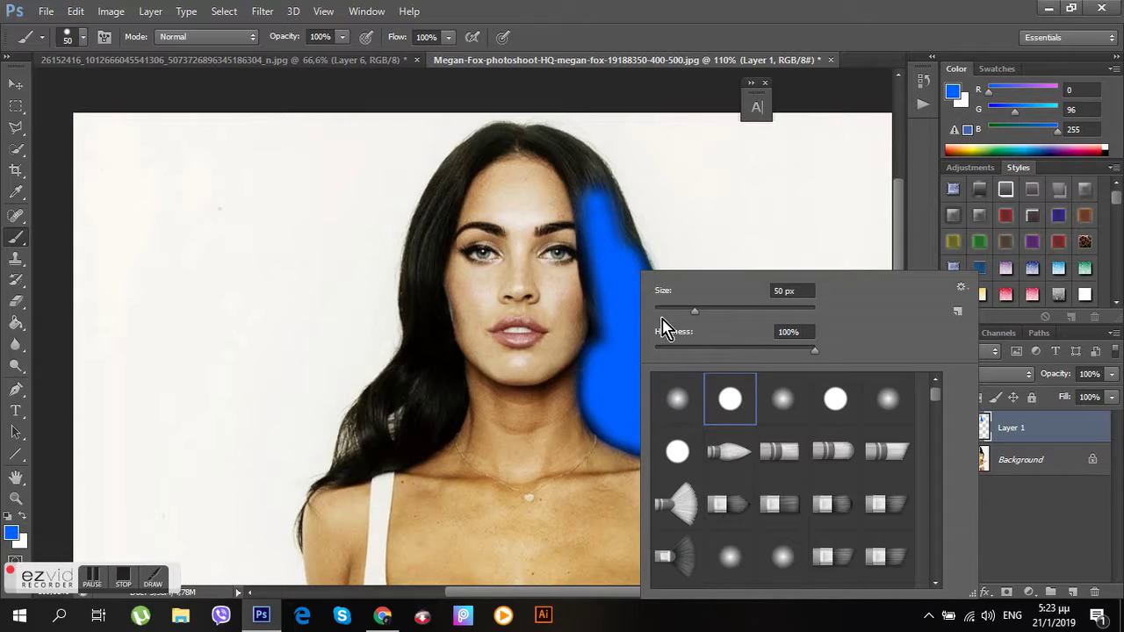
left_click(580, 185)
left_click_drag(575, 177, 584, 205)
left_click_drag(596, 255, 618, 340)
left_click_drag(591, 191, 603, 267)
left_click_drag(600, 203, 647, 296)
- Zoom in to 263% on the shoulder area
scroll(641, 352, "down", 2)
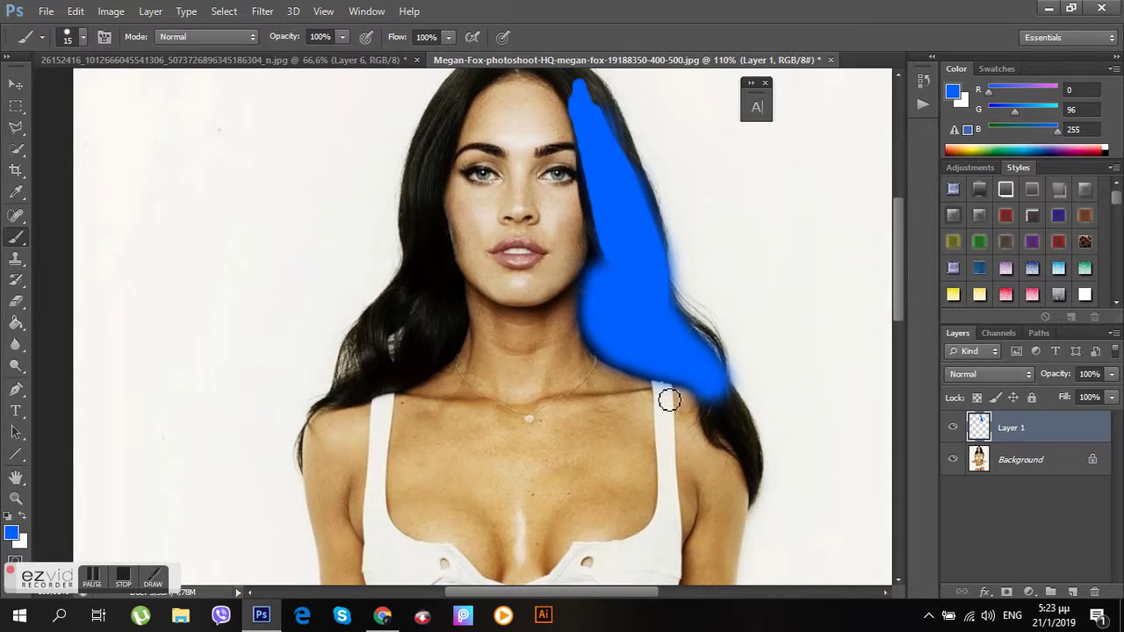
scroll(636, 369, "down", 2)
left_click(16, 498)
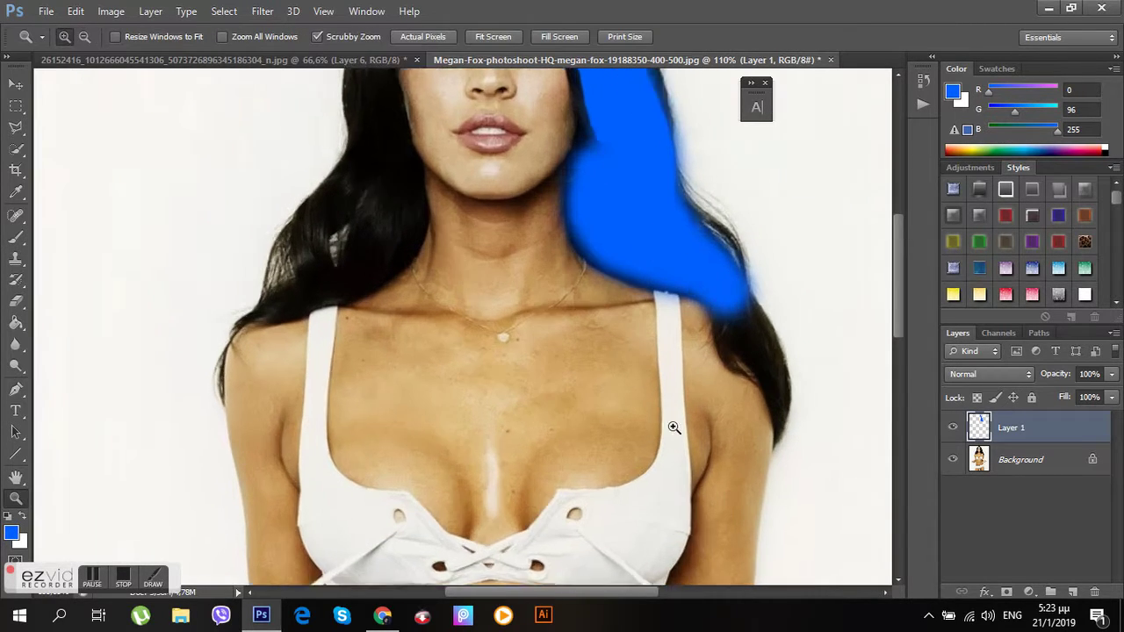
left_click_drag(544, 404, 697, 441)
scroll(526, 527, "right", 6)
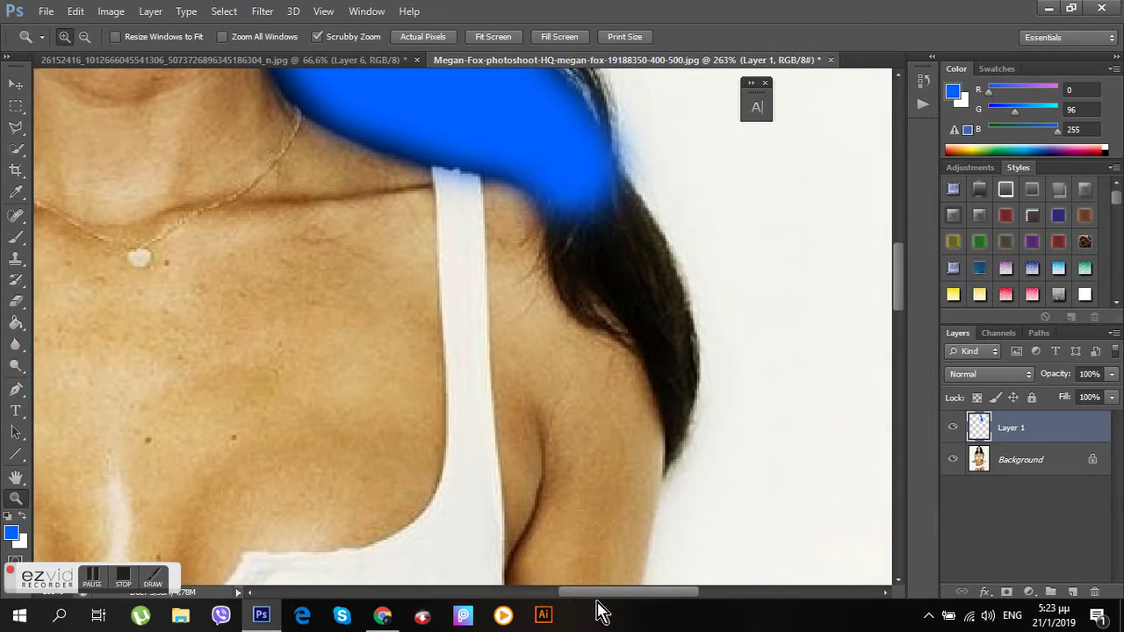
scroll(500, 474, "up", 2)
scroll(484, 440, "up", 3)
left_click(16, 237)
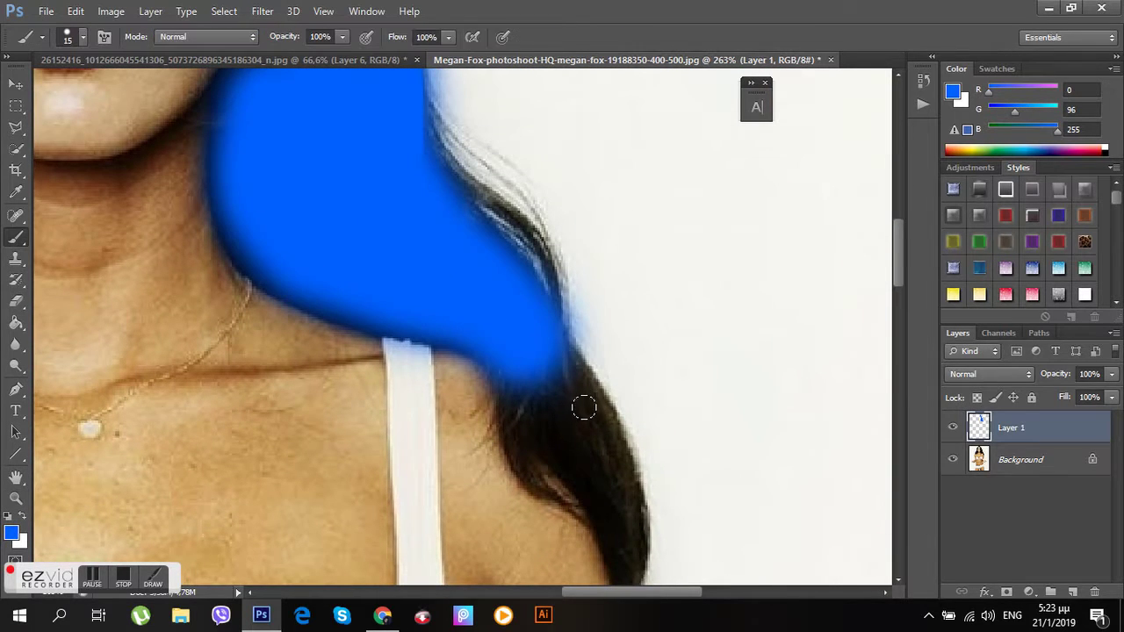
- Paint blue down the hair edge past the shoulder, above the strap and beside the lips
right_click(576, 403)
mouse_move(523, 369)
left_mouse_down()
mouse_move(614, 469)
mouse_move(627, 564)
mouse_move(541, 353)
mouse_move(603, 504)
mouse_move(518, 381)
mouse_move(510, 409)
mouse_move(534, 480)
mouse_move(535, 434)
mouse_move(577, 502)
mouse_move(504, 393)
left_mouse_up()
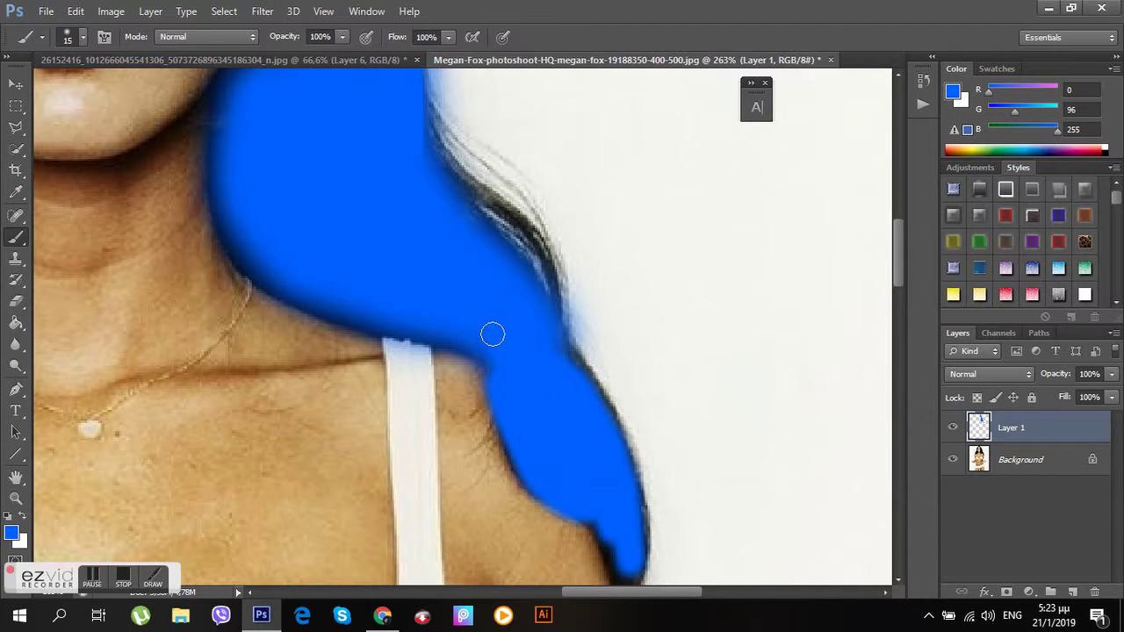
scroll(493, 334, "down", 3)
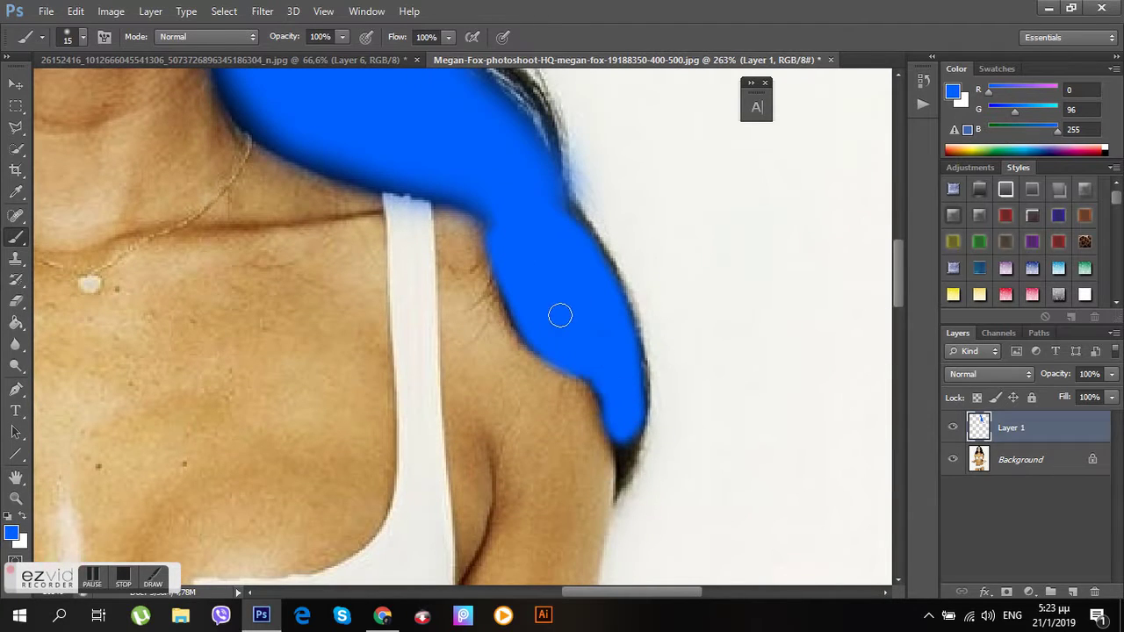
mouse_move(624, 447)
left_mouse_down()
mouse_move(616, 479)
mouse_move(637, 410)
mouse_move(630, 342)
left_mouse_up()
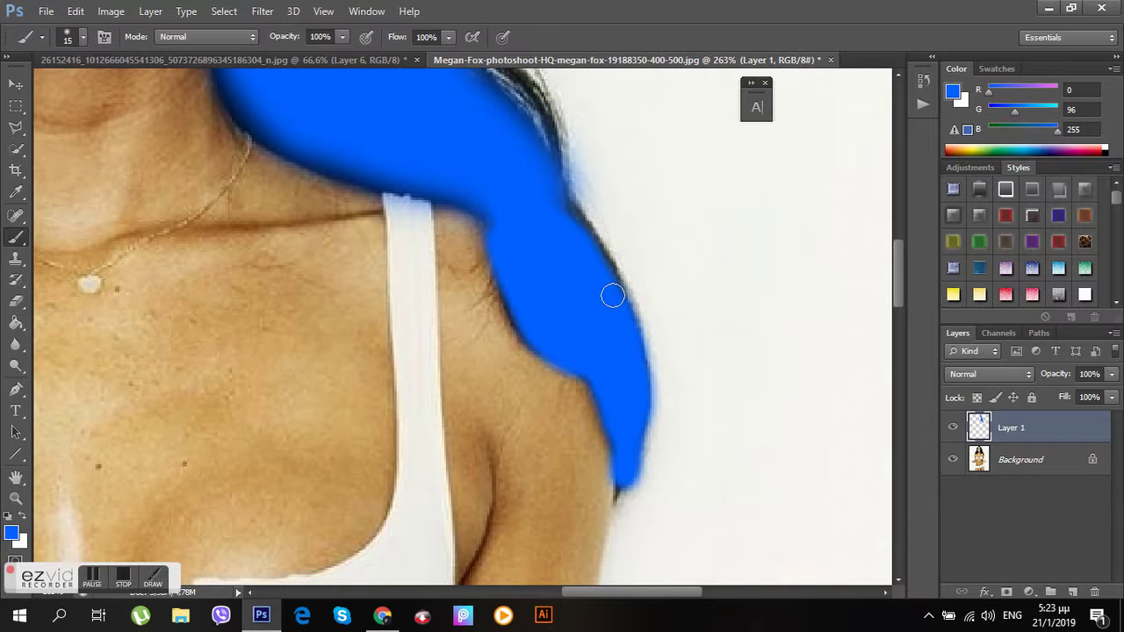
scroll(578, 347, "up", 1)
scroll(544, 351, "up", 2)
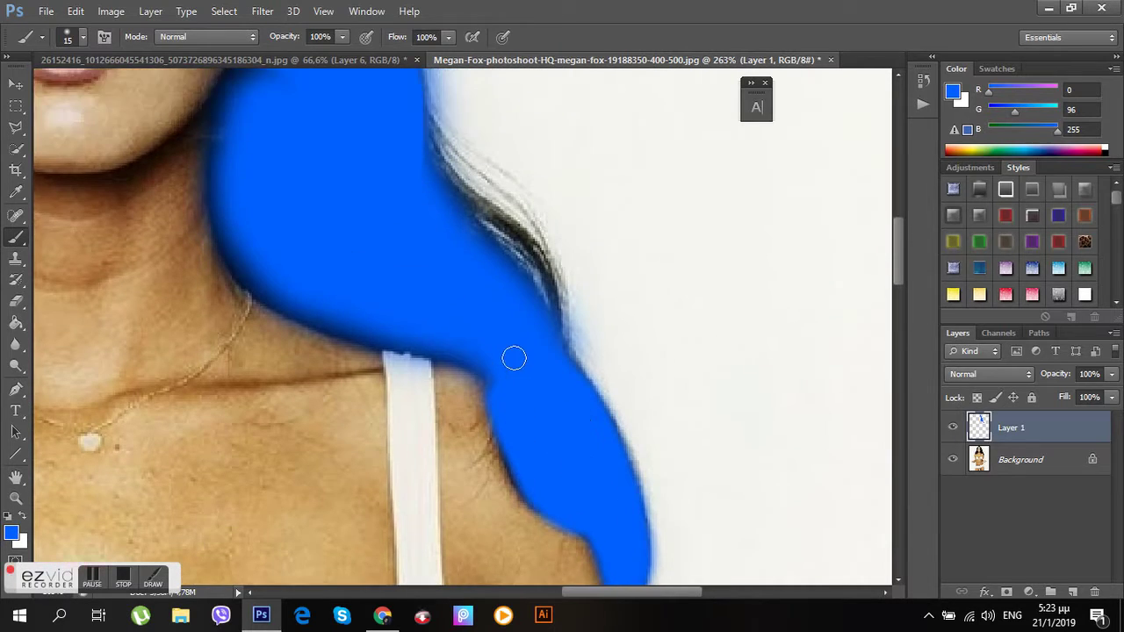
mouse_move(427, 145)
left_mouse_down()
mouse_move(439, 175)
mouse_move(531, 259)
mouse_move(550, 302)
left_mouse_up()
scroll(446, 265, "up", 2)
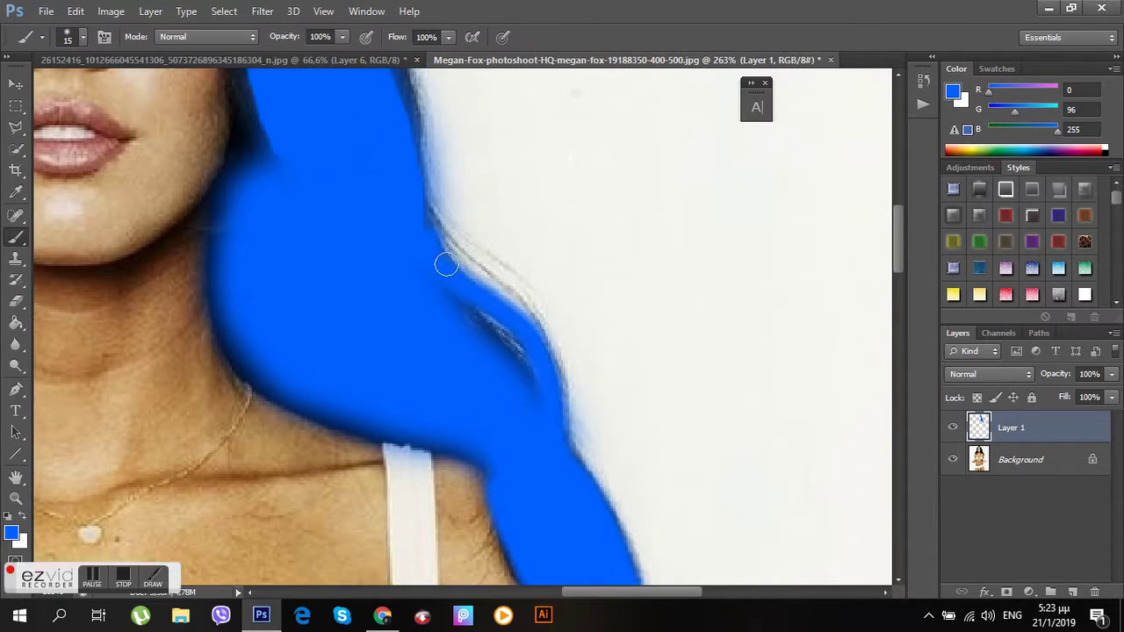
scroll(387, 161, "up", 2)
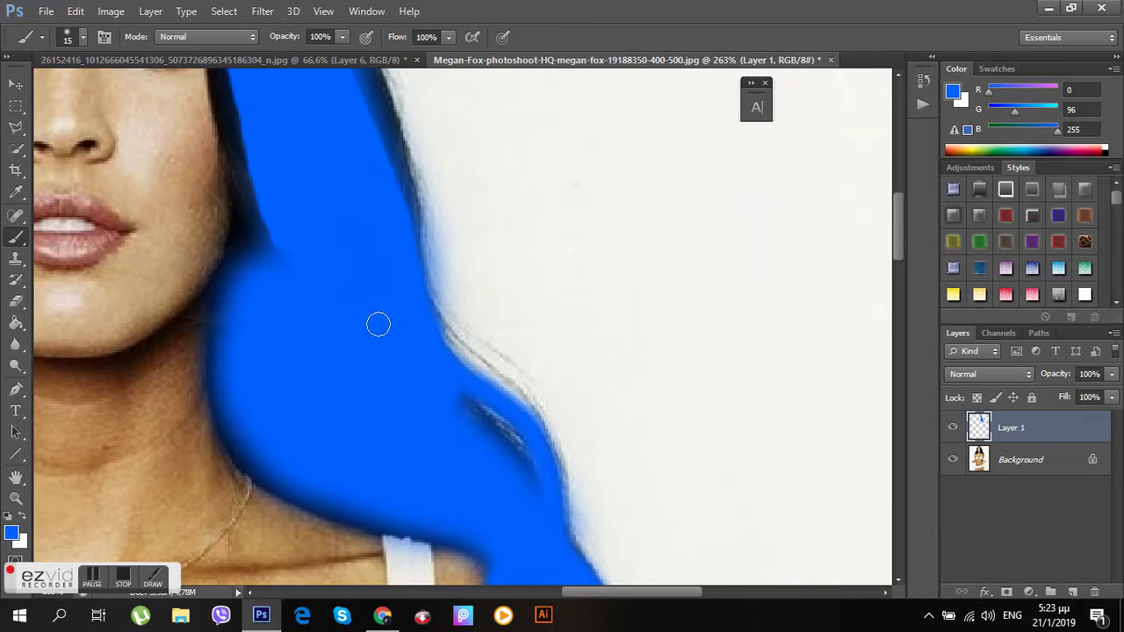
scroll(357, 200, "up", 3)
mouse_move(351, 176)
left_mouse_down()
mouse_move(396, 290)
mouse_move(404, 377)
left_mouse_up()
mouse_move(371, 222)
left_mouse_down()
mouse_move(306, 90)
mouse_move(381, 292)
left_mouse_up()
- Paint blue along the hair beside the face, neck and eye, widening it at the top
left_click_drag(595, 591, 561, 592)
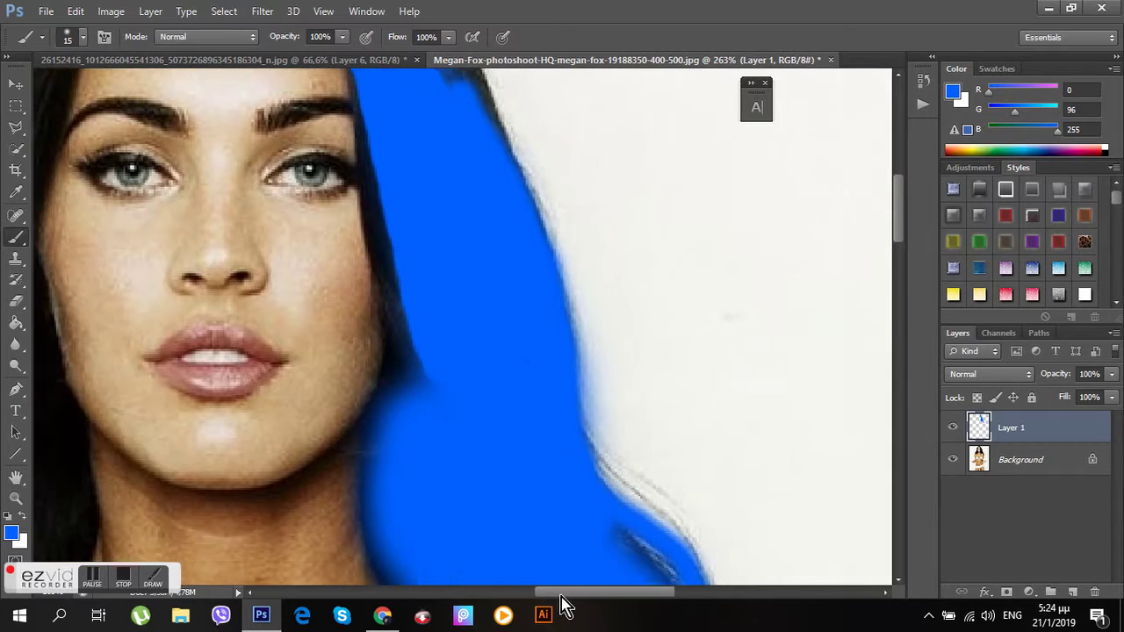
mouse_move(439, 150)
left_mouse_down()
mouse_move(471, 334)
mouse_move(506, 371)
mouse_move(480, 335)
mouse_move(441, 468)
left_mouse_up()
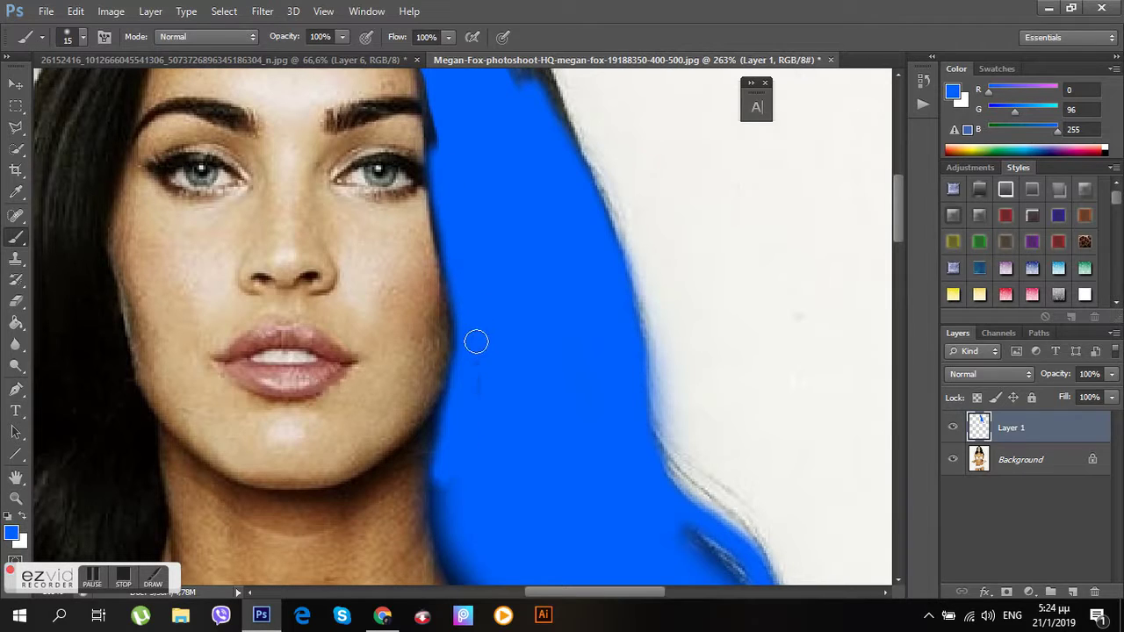
scroll(391, 411, "down", 3)
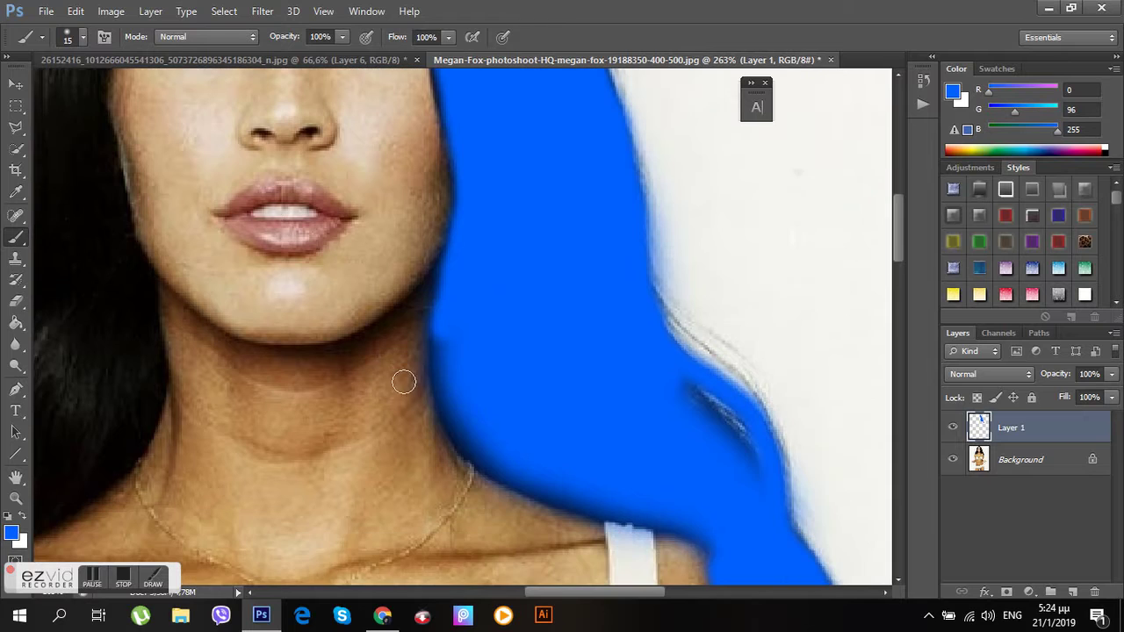
mouse_move(445, 338)
left_mouse_down()
mouse_move(439, 376)
mouse_move(464, 454)
mouse_move(571, 507)
mouse_move(677, 526)
left_mouse_up()
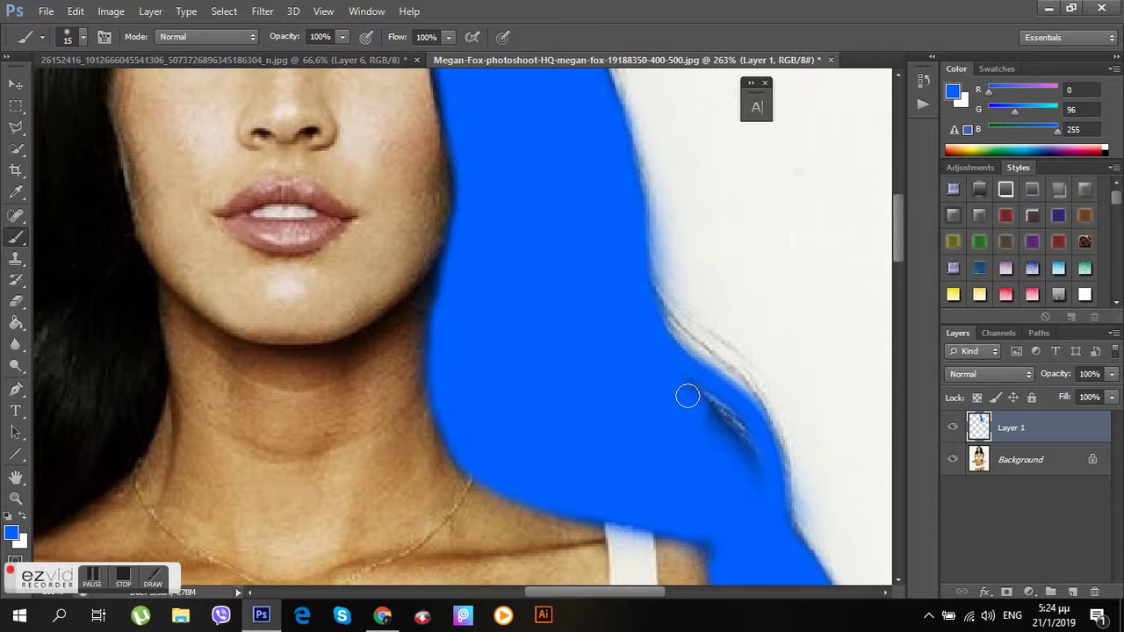
scroll(407, 351, "down", 2)
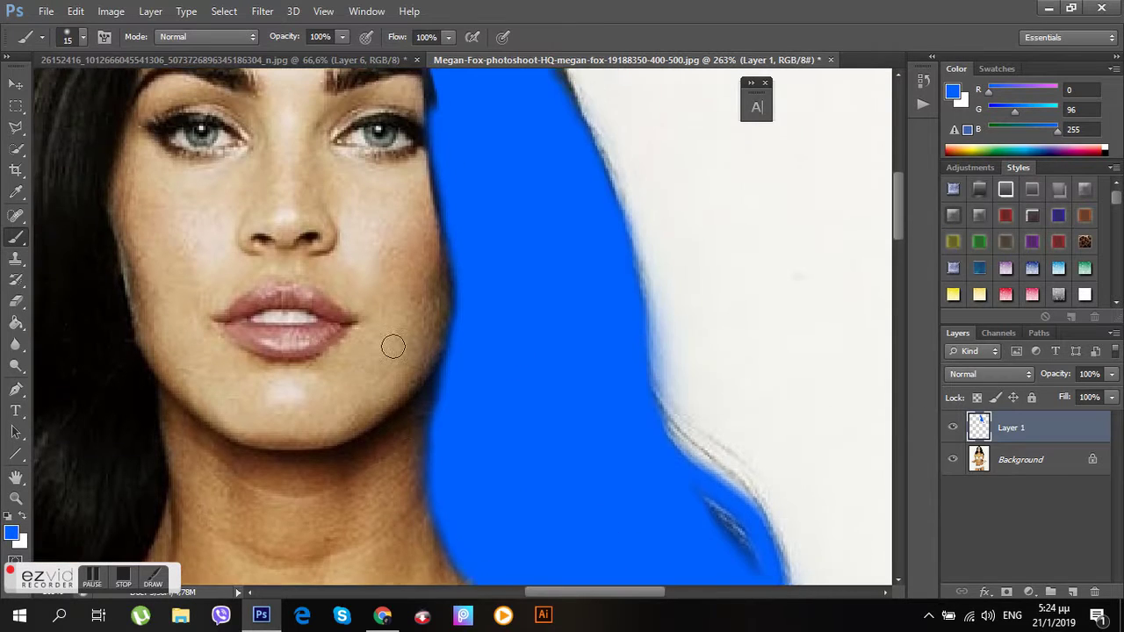
scroll(394, 343, "up", 2)
left_click_drag(428, 202, 441, 295)
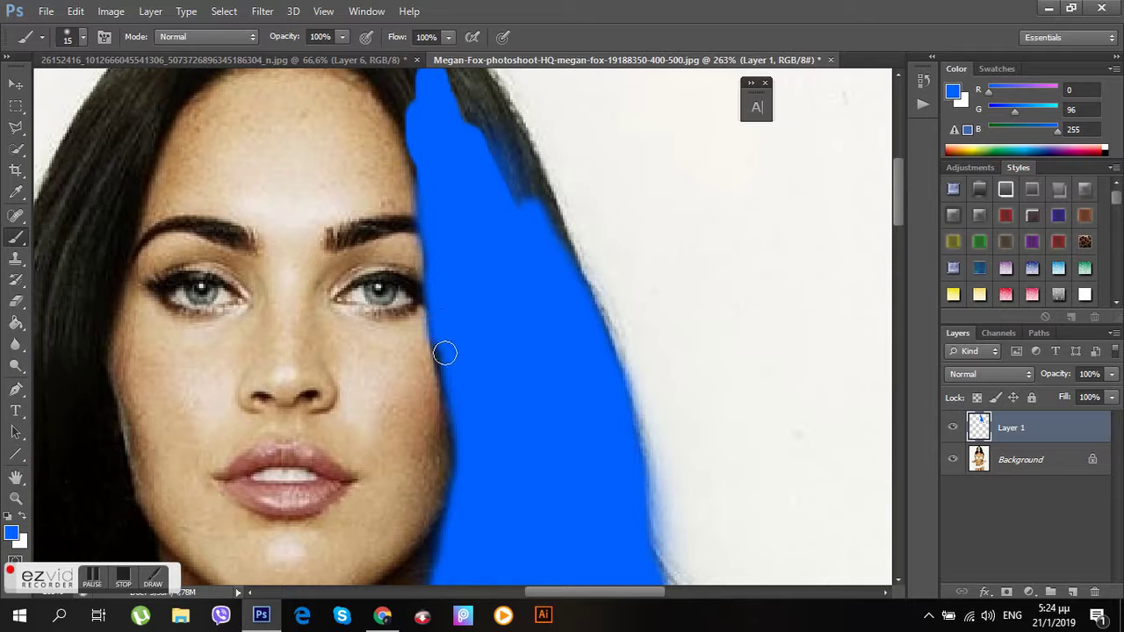
scroll(456, 327, "up", 2)
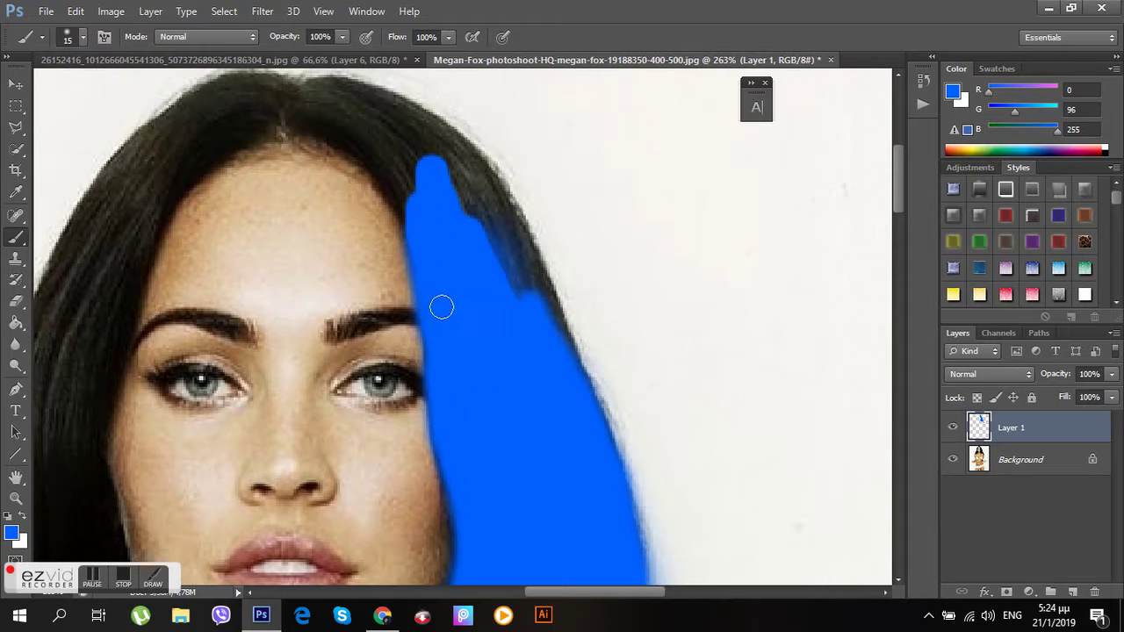
left_click_drag(391, 155, 457, 282)
right_click(408, 156)
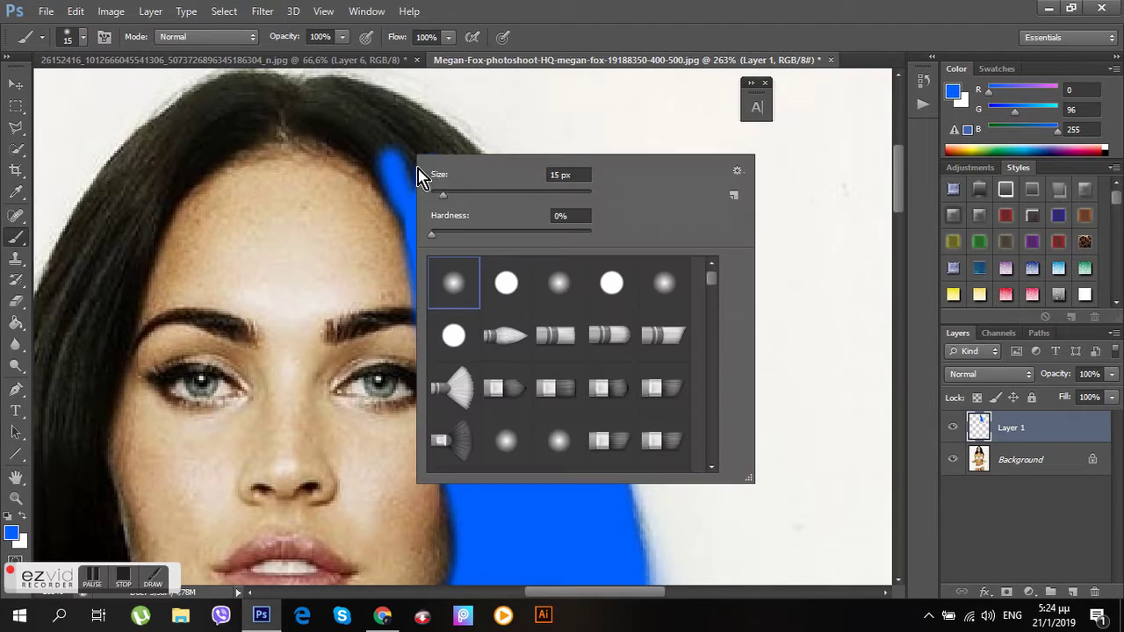
- Paint blue over the crown and along the upper-left hairline down to eye level
mouse_move(299, 100)
left_mouse_down()
mouse_move(363, 150)
mouse_move(404, 241)
left_mouse_up()
mouse_move(308, 86)
left_mouse_down()
mouse_move(376, 105)
mouse_move(446, 175)
mouse_move(539, 326)
mouse_move(562, 325)
left_mouse_up()
mouse_move(371, 123)
left_mouse_down()
mouse_move(431, 202)
mouse_move(514, 263)
mouse_move(382, 111)
left_mouse_up()
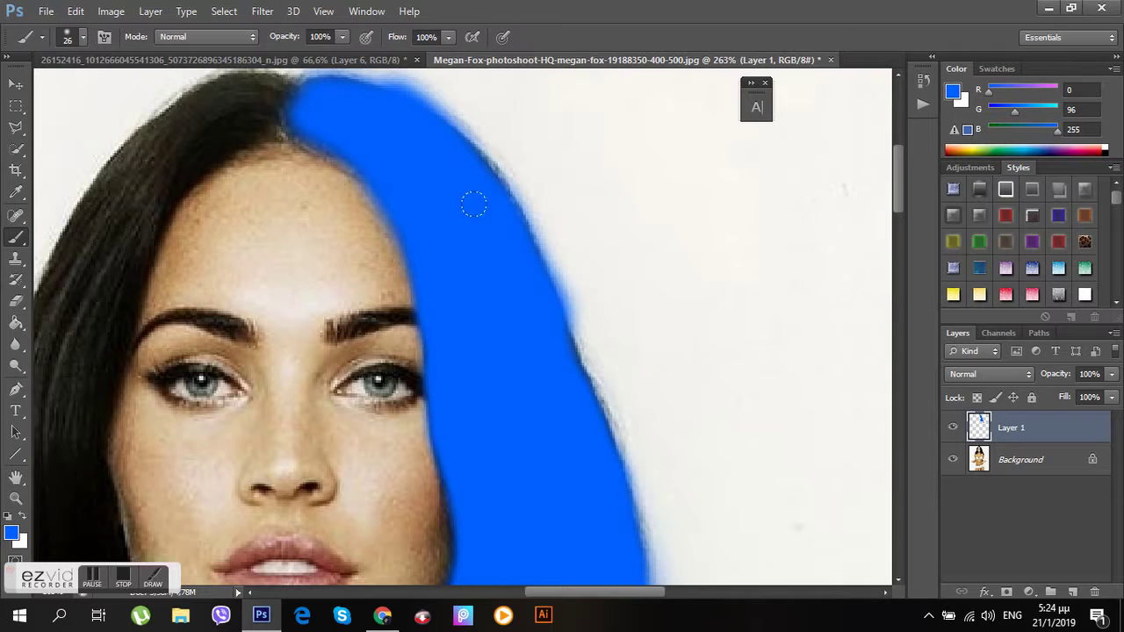
left_click_drag(621, 602, 555, 592)
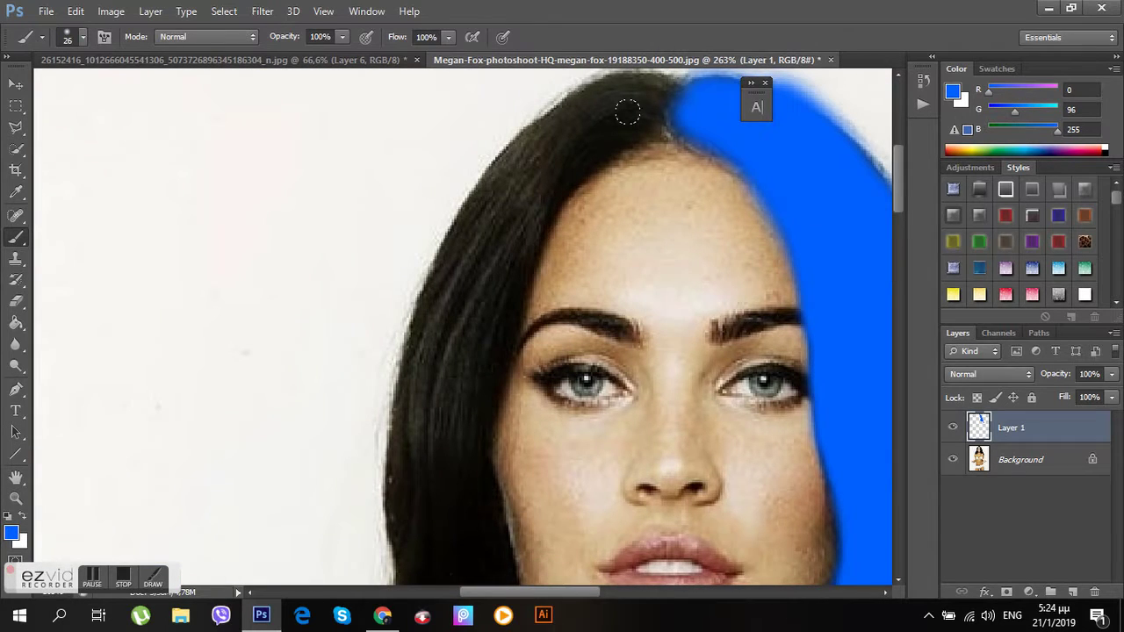
mouse_move(652, 90)
left_mouse_down()
mouse_move(606, 98)
mouse_move(571, 123)
mouse_move(517, 199)
mouse_move(451, 314)
mouse_move(435, 403)
left_mouse_up()
mouse_move(653, 108)
left_mouse_down()
mouse_move(585, 130)
mouse_move(516, 227)
mouse_move(454, 406)
mouse_move(461, 443)
left_mouse_up()
mouse_move(470, 311)
left_mouse_down()
mouse_move(520, 176)
mouse_move(613, 106)
mouse_move(728, 93)
left_mouse_up()
mouse_move(597, 89)
left_mouse_down()
mouse_move(483, 189)
mouse_move(408, 360)
mouse_move(414, 392)
left_mouse_up()
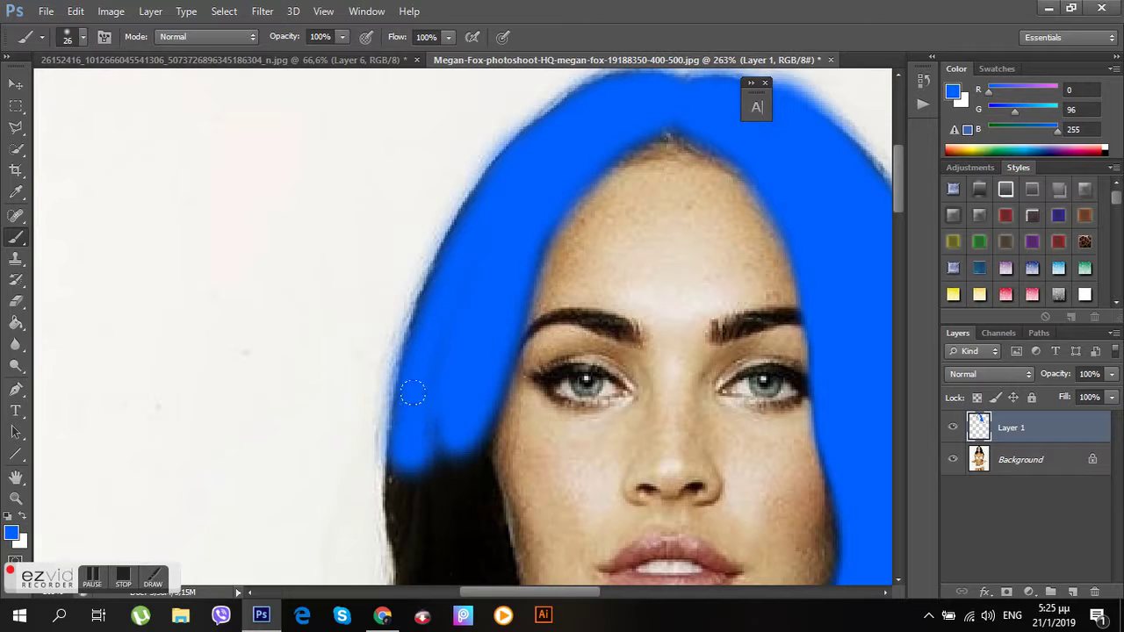
scroll(469, 212, "down", 2)
- Paint blue down the left edge of the hair and over the lower left hair
scroll(466, 214, "down", 2)
scroll(461, 218, "down", 3)
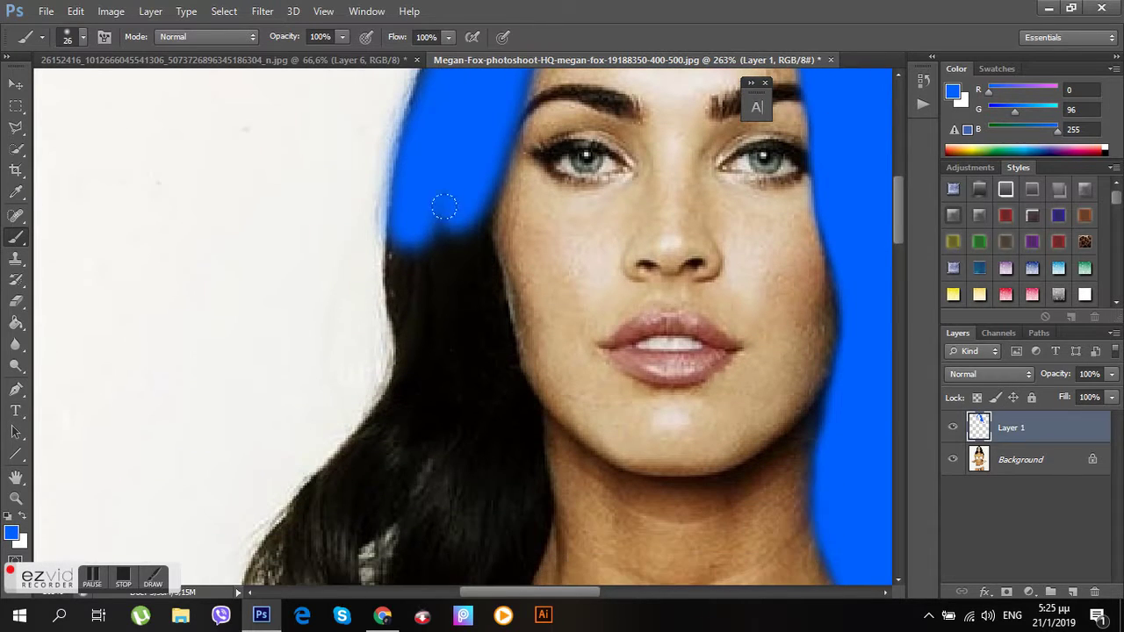
mouse_move(457, 220)
left_mouse_down()
mouse_move(461, 279)
mouse_move(513, 434)
mouse_move(439, 296)
mouse_move(447, 321)
mouse_move(431, 326)
mouse_move(414, 219)
mouse_move(392, 289)
mouse_move(405, 386)
mouse_move(428, 358)
mouse_move(464, 439)
mouse_move(459, 265)
left_mouse_up()
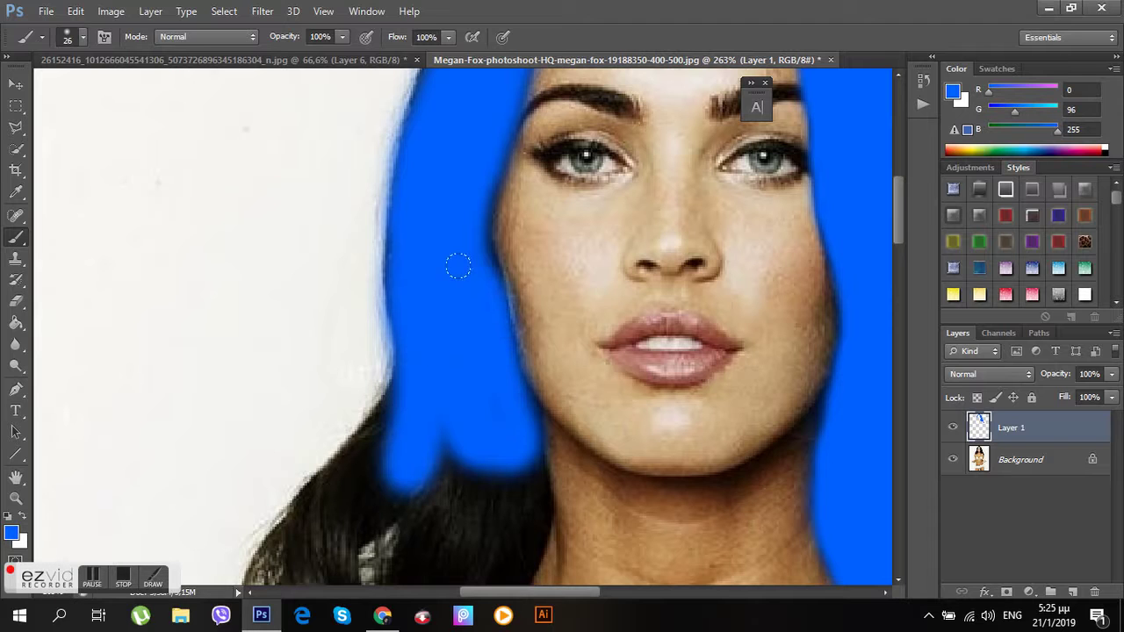
scroll(456, 216, "down", 3)
scroll(452, 221, "down", 2)
mouse_move(454, 221)
left_mouse_down()
mouse_move(446, 258)
mouse_move(502, 256)
mouse_move(526, 311)
mouse_move(489, 394)
mouse_move(369, 459)
mouse_move(243, 483)
mouse_move(363, 427)
mouse_move(419, 281)
mouse_move(484, 345)
mouse_move(426, 412)
mouse_move(470, 255)
left_mouse_up()
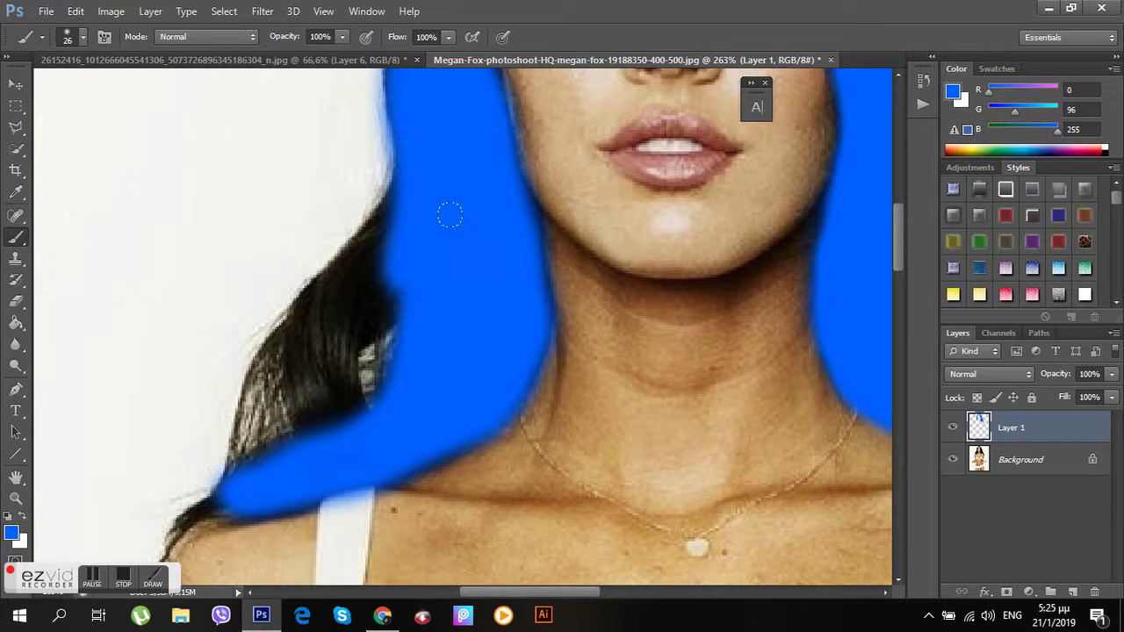
mouse_move(396, 191)
left_mouse_down()
mouse_move(295, 343)
mouse_move(302, 404)
mouse_move(338, 408)
mouse_move(351, 334)
mouse_move(377, 290)
mouse_move(309, 403)
mouse_move(430, 188)
left_mouse_up()
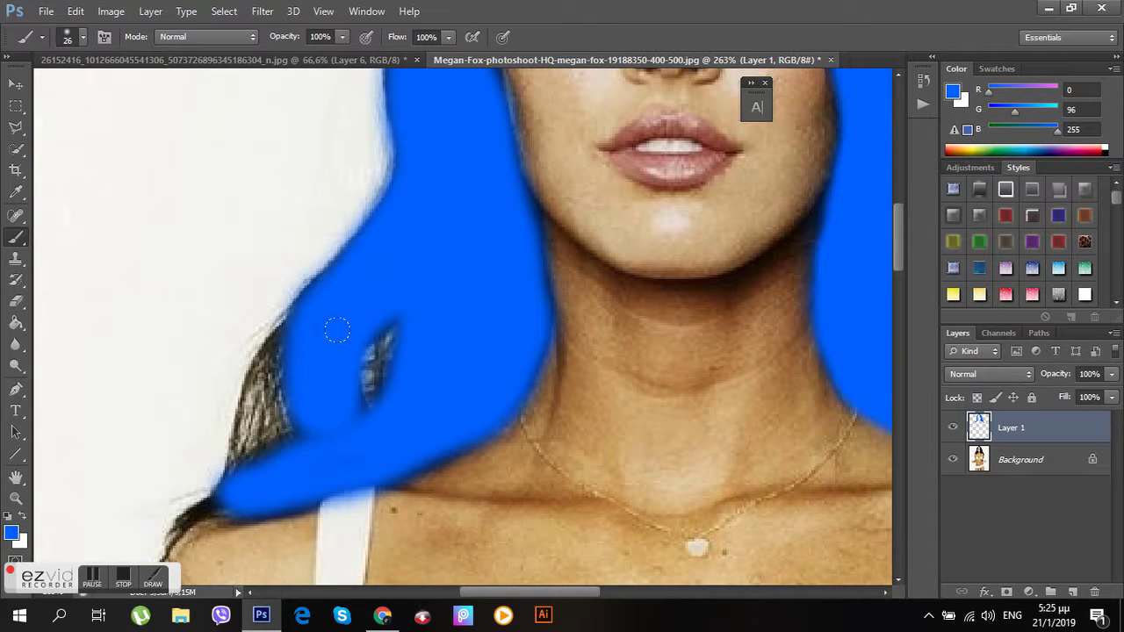
scroll(362, 353, "down", 2)
mouse_move(312, 256)
left_mouse_down()
mouse_move(255, 338)
mouse_move(242, 419)
left_mouse_up()
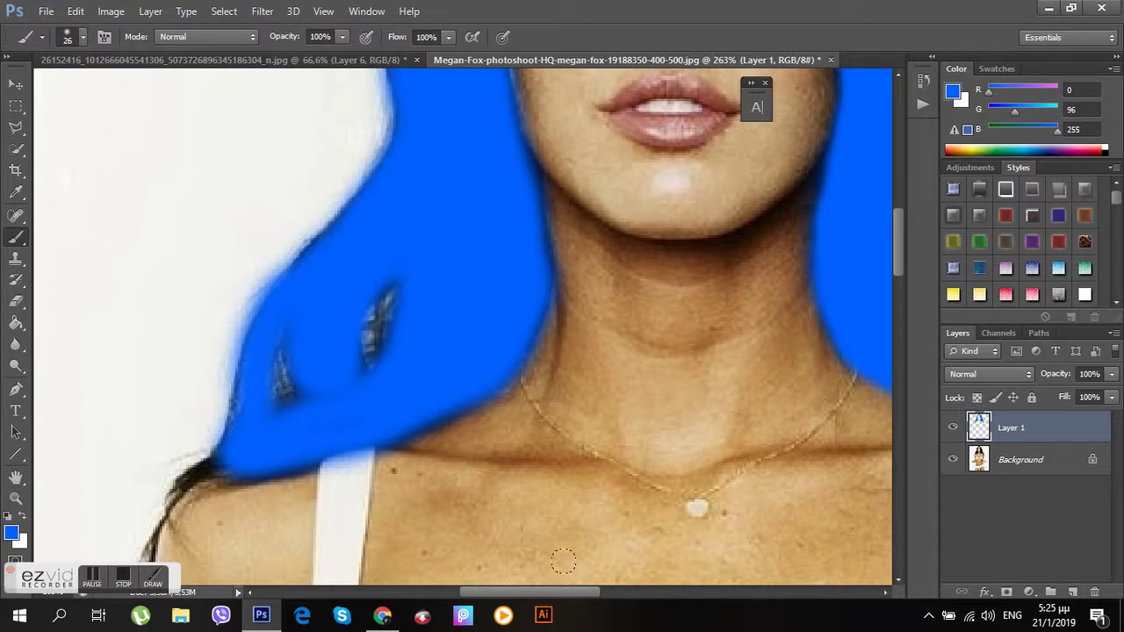
left_click_drag(568, 593, 526, 592)
scroll(409, 376, "down", 2)
- Shrink the brush to 8 px and paint the thin strand at the shoulder blue
right_click(478, 360)
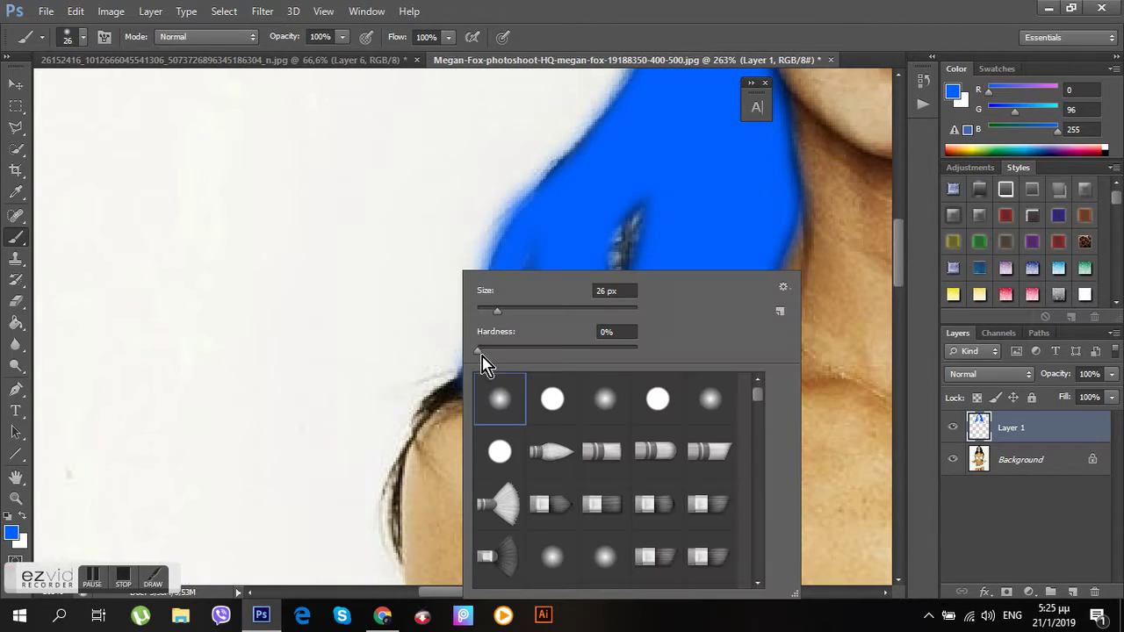
left_click_drag(482, 311, 477, 312)
left_click(443, 402)
mouse_move(441, 401)
left_mouse_down()
mouse_move(502, 385)
mouse_move(442, 400)
left_mouse_up()
scroll(418, 396, "down", 2)
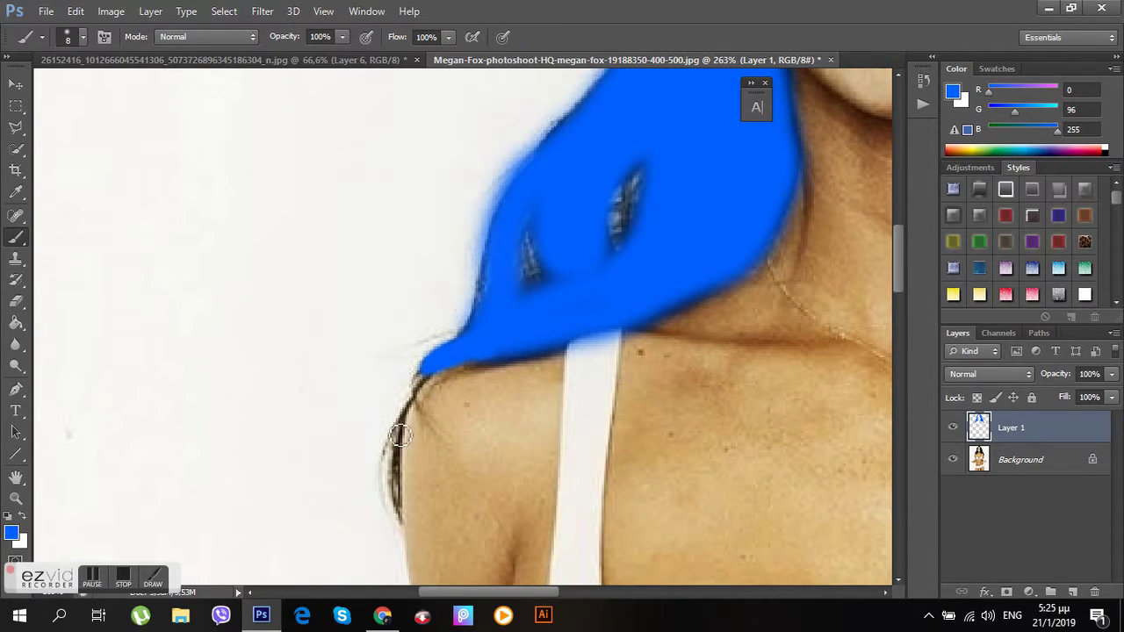
left_click_drag(403, 456, 402, 433)
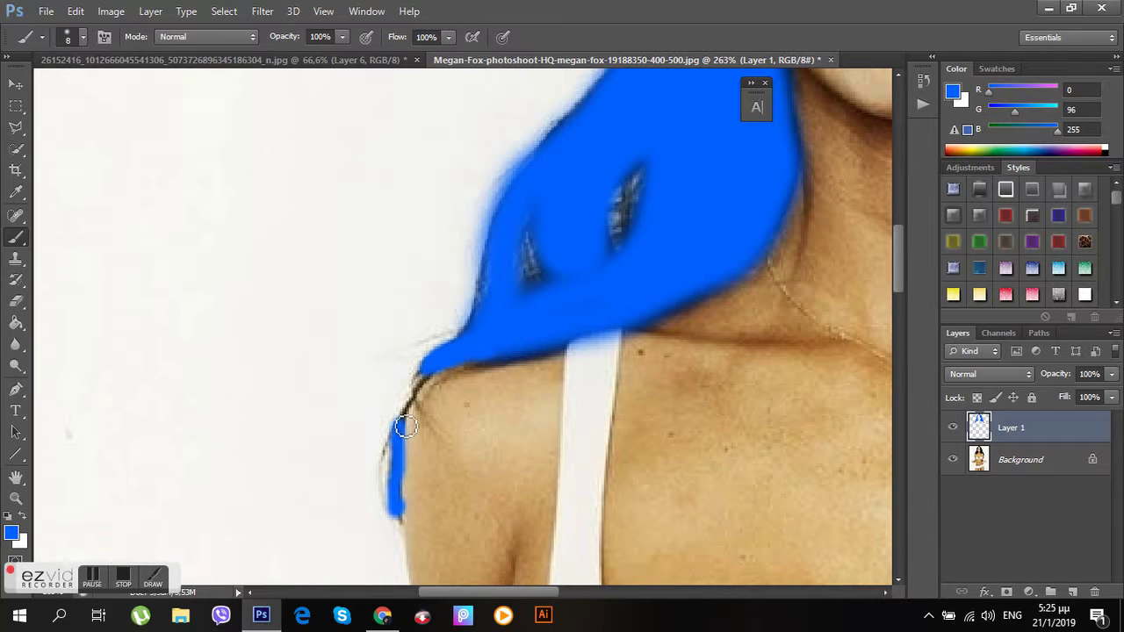
- Shrink the brush to 4 px and cover the remaining dark stripes in the hair
right_click(405, 426)
left_click_drag(428, 314, 422, 334)
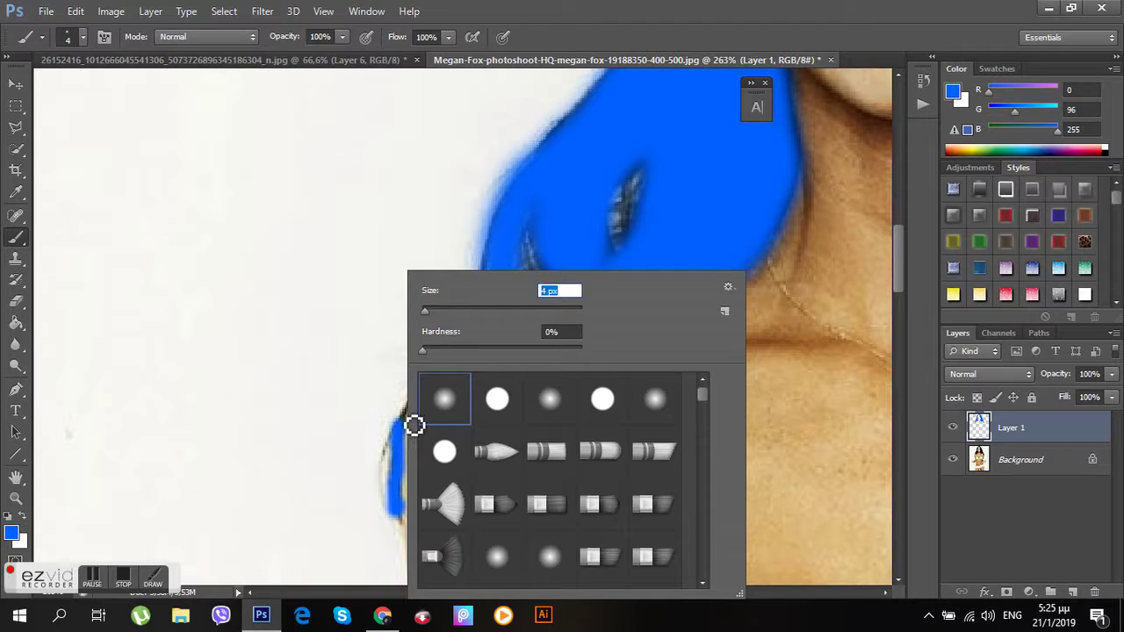
left_click(412, 430)
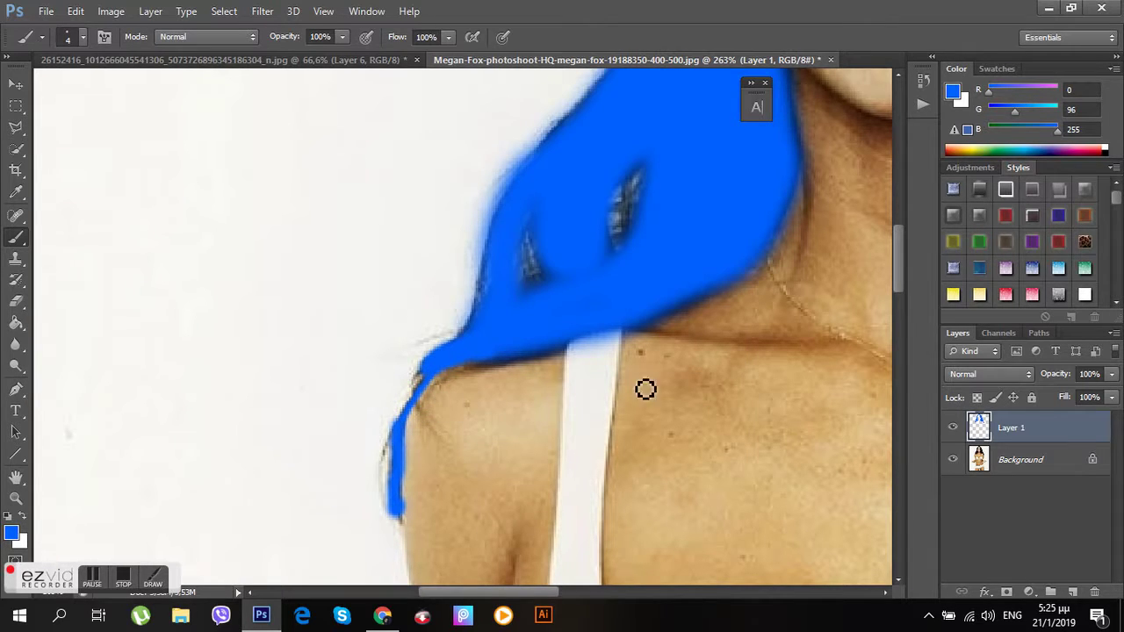
scroll(611, 295, "down", 1)
scroll(610, 295, "up", 3)
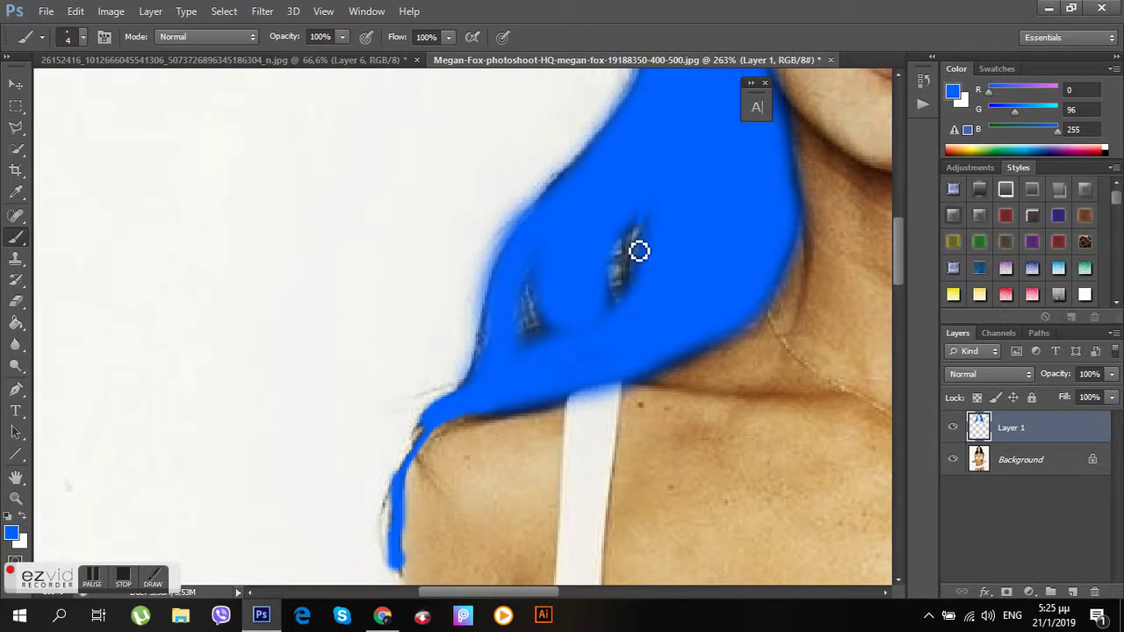
left_click_drag(609, 251, 617, 298)
mouse_move(545, 294)
left_mouse_down()
mouse_move(551, 316)
mouse_move(517, 336)
mouse_move(560, 296)
mouse_move(538, 306)
left_mouse_up()
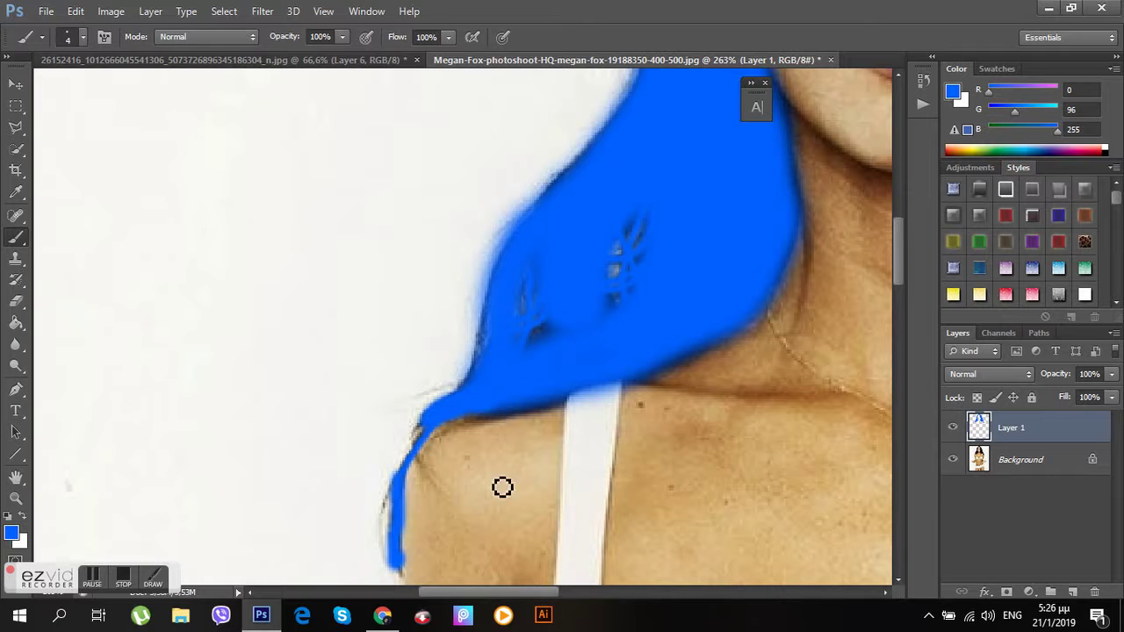
left_click_drag(506, 592, 587, 593)
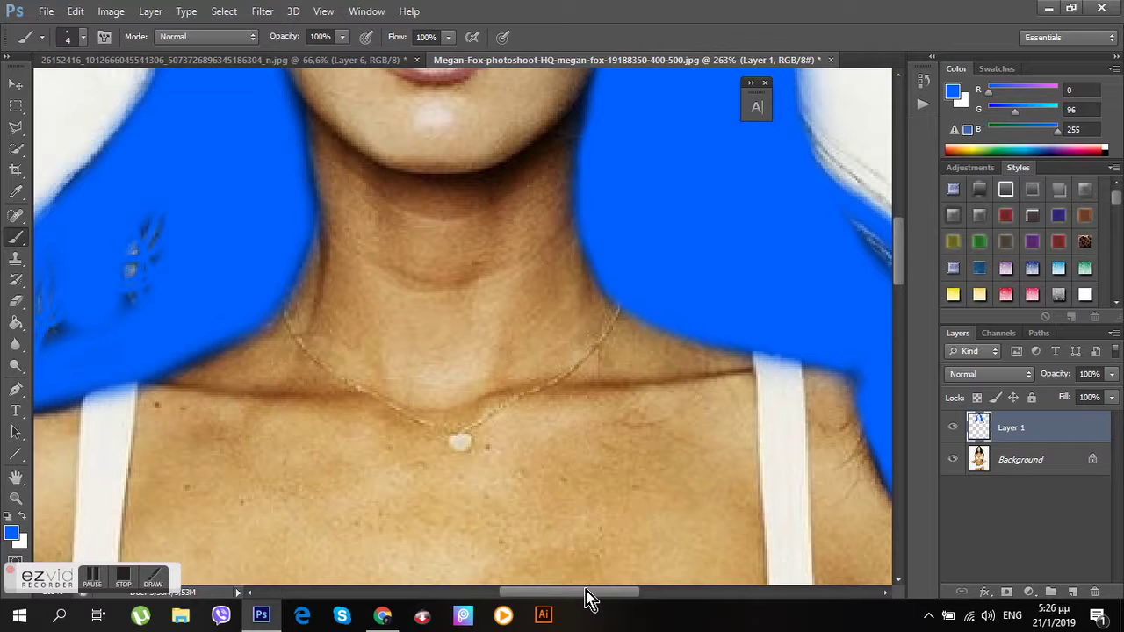
- Set the brush size to 40 px
scroll(565, 514, "up", 3)
scroll(560, 504, "up", 1)
scroll(559, 500, "up", 4)
scroll(555, 484, "up", 2)
scroll(527, 421, "up", 1)
scroll(457, 317, "up", 3)
right_click(434, 279)
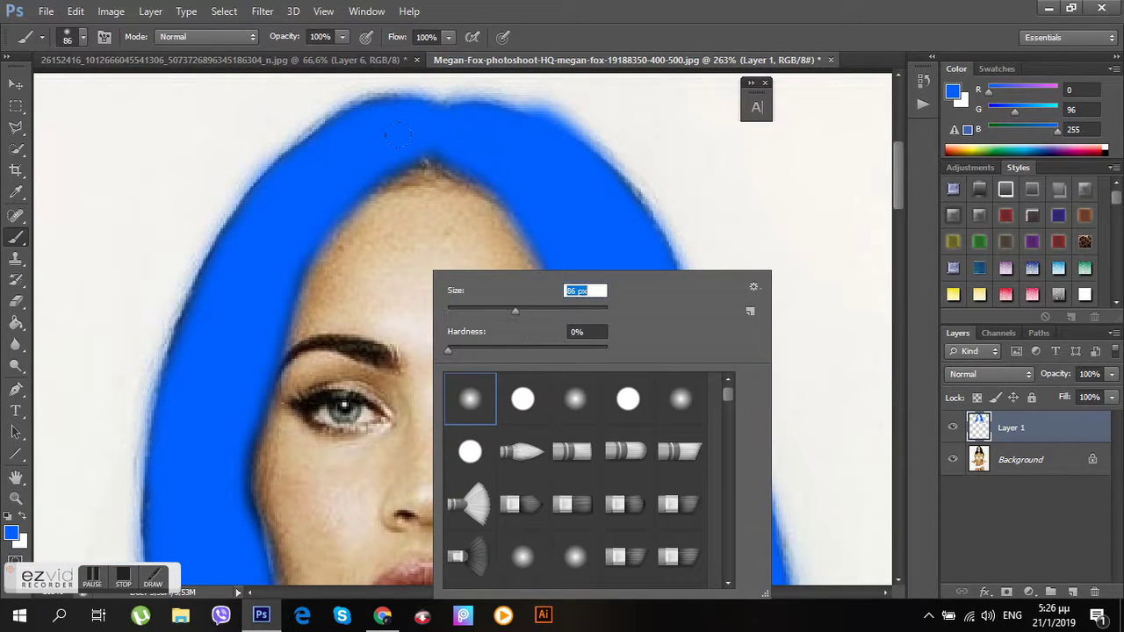
left_click_drag(515, 310, 479, 311)
key("Return")
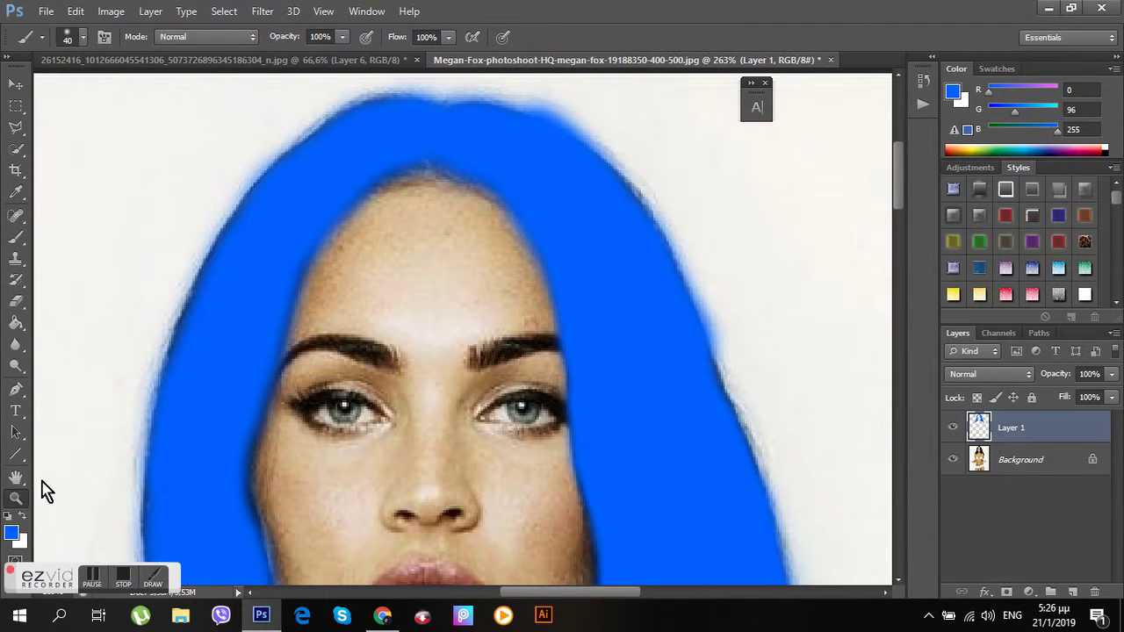
- Zoom out to view the whole photo
left_click(16, 498)
mouse_move(824, 410)
left_mouse_down()
mouse_move(631, 410)
mouse_move(650, 372)
left_mouse_up()
scroll(655, 426, "down", 2)
scroll(683, 394, "down", 2)
left_click_drag(515, 324, 534, 312)
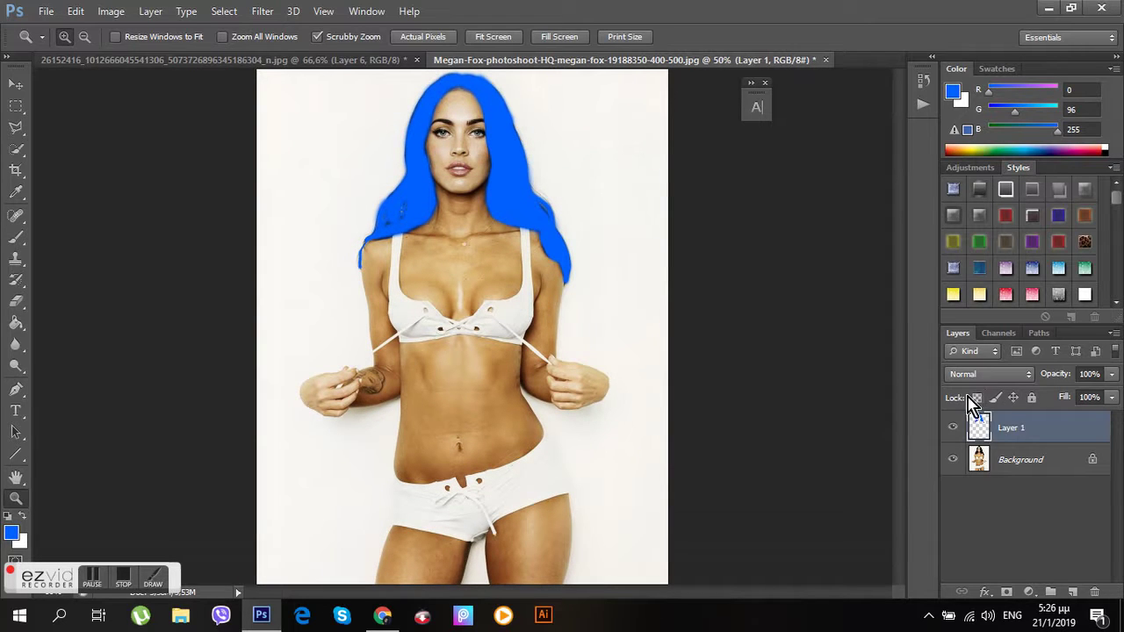
- Set Layer 1's blend mode to Color and zoom in on the face and hair
left_click(1026, 377)
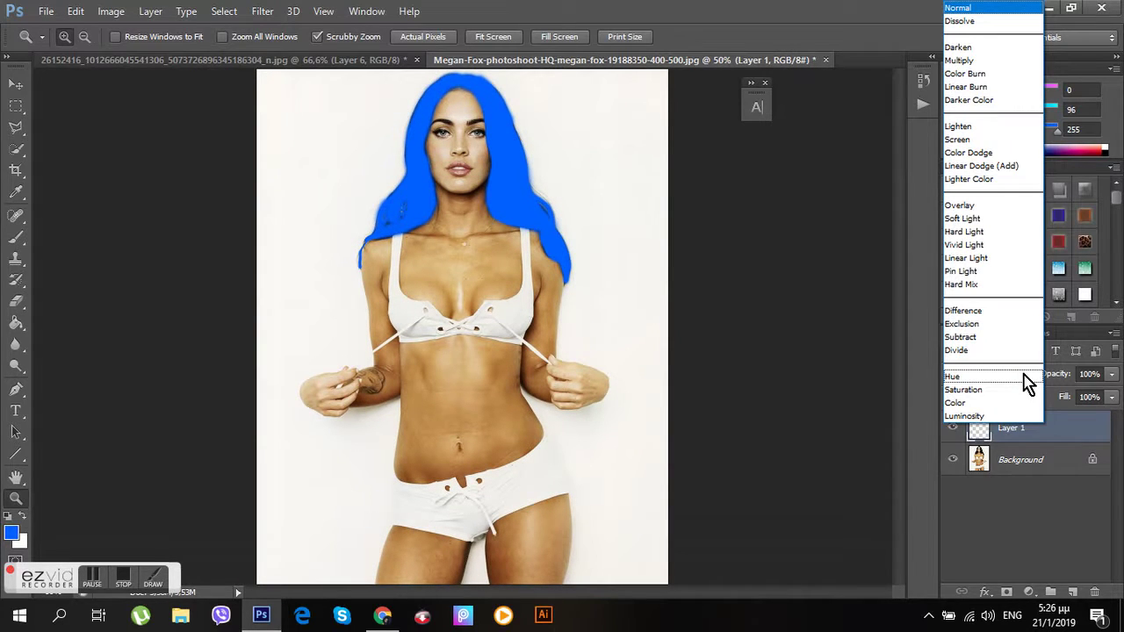
left_click(153, 578)
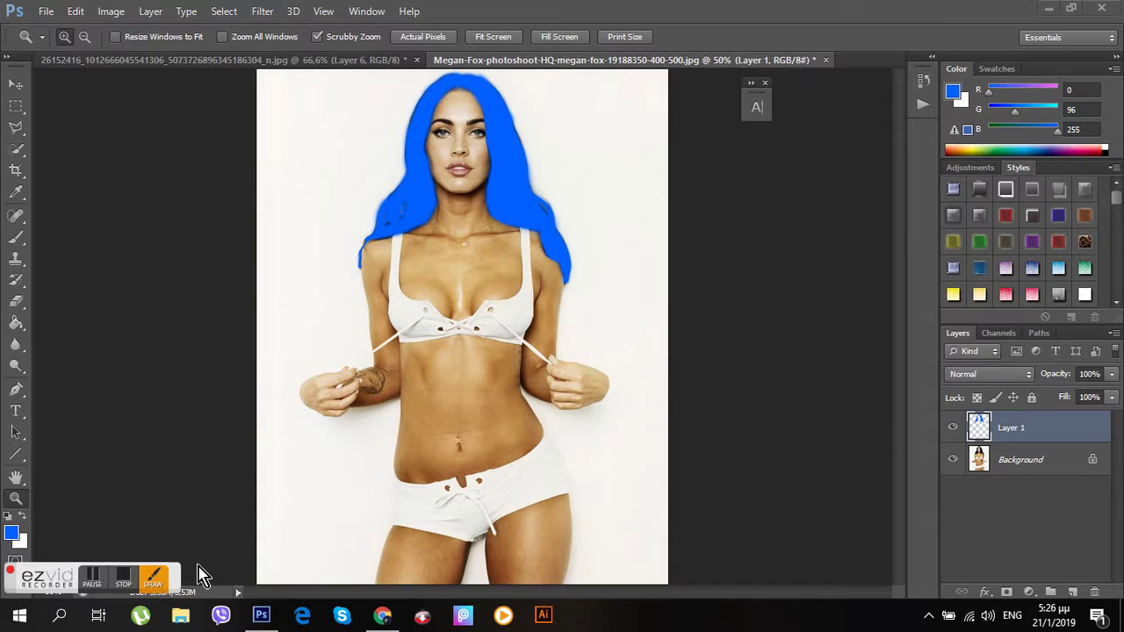
left_click(1023, 377)
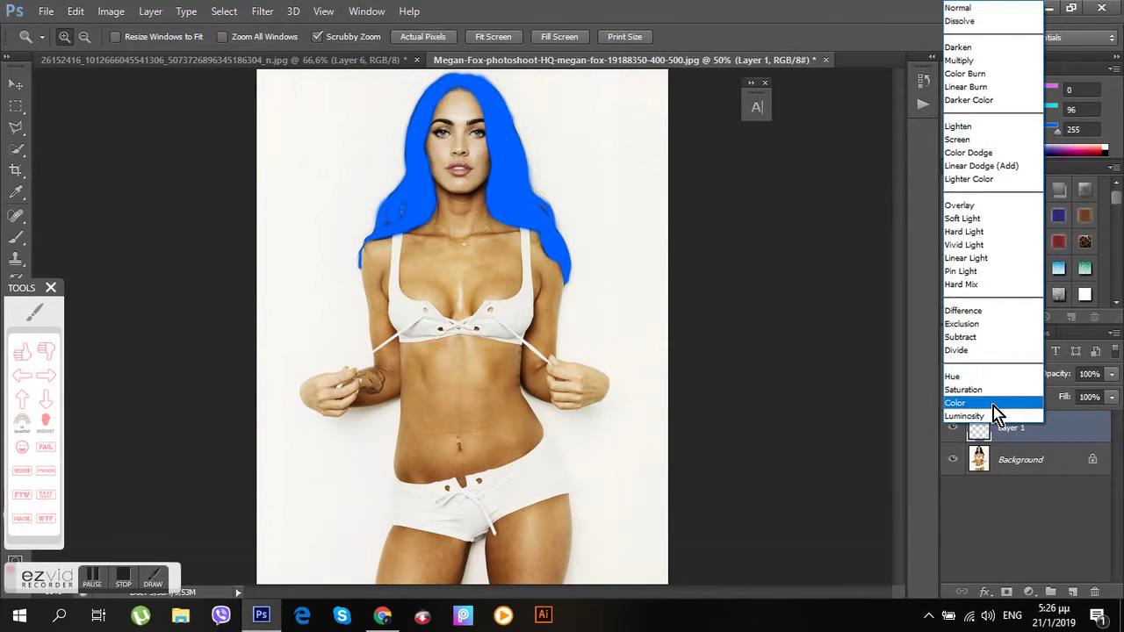
left_click(994, 405)
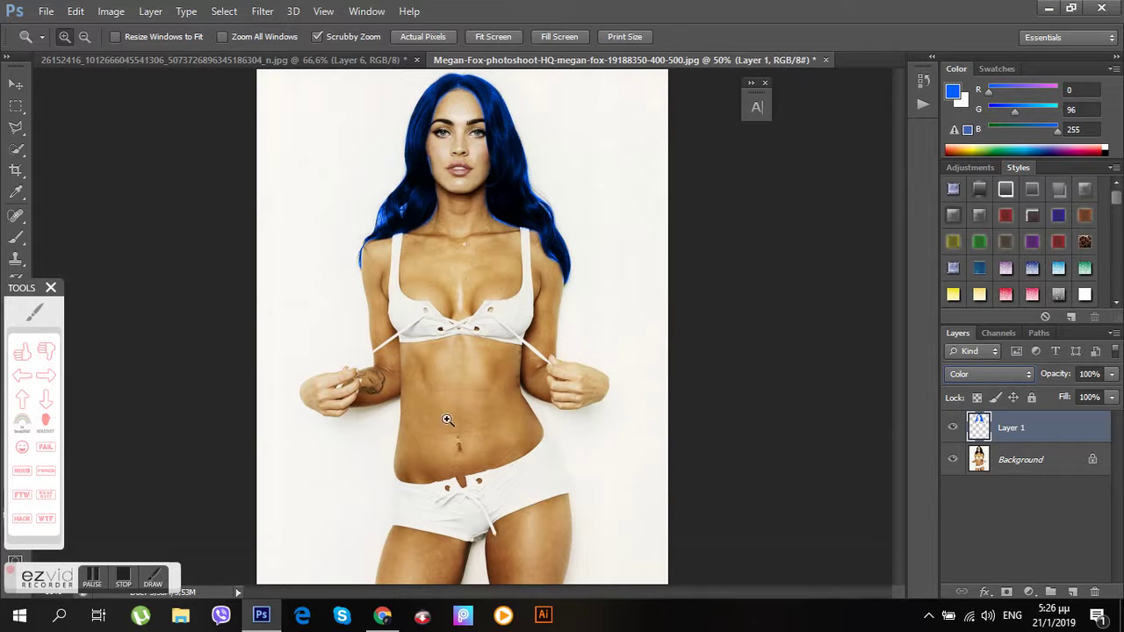
left_click_drag(469, 129, 539, 257)
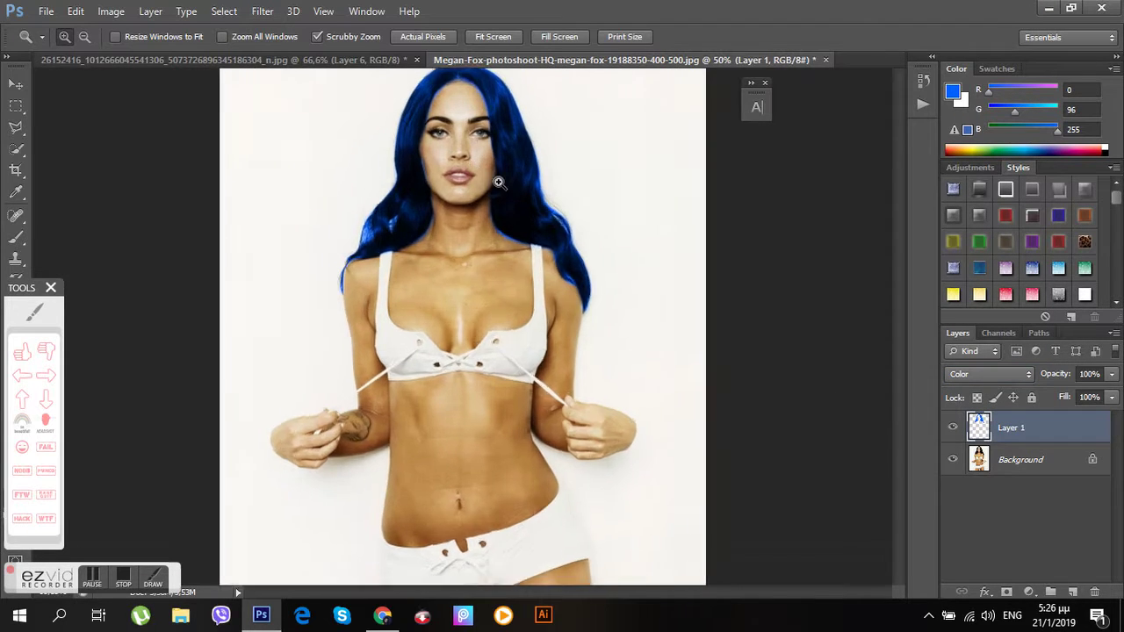
left_click(51, 287)
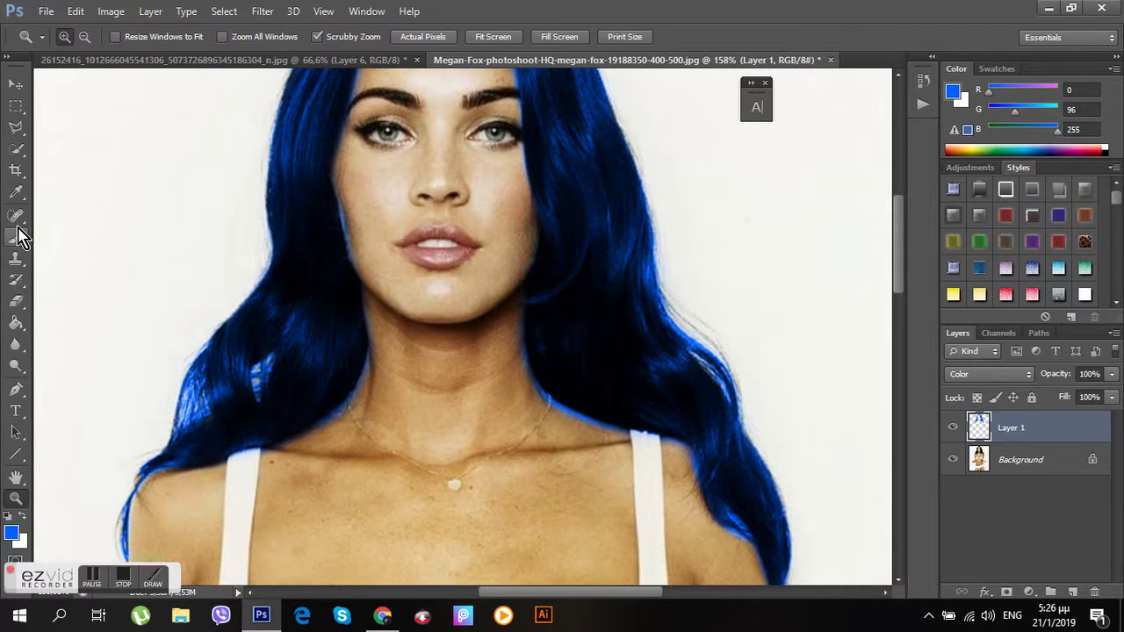
- Select the Eraser and set its size to 29 px
left_click(16, 300)
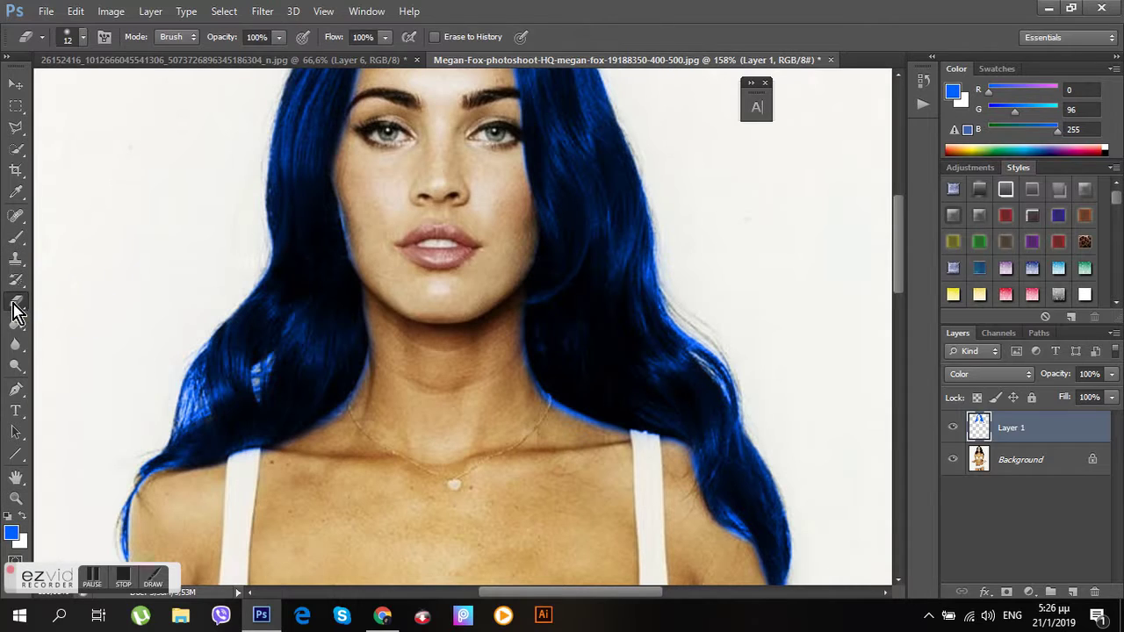
right_click(520, 325)
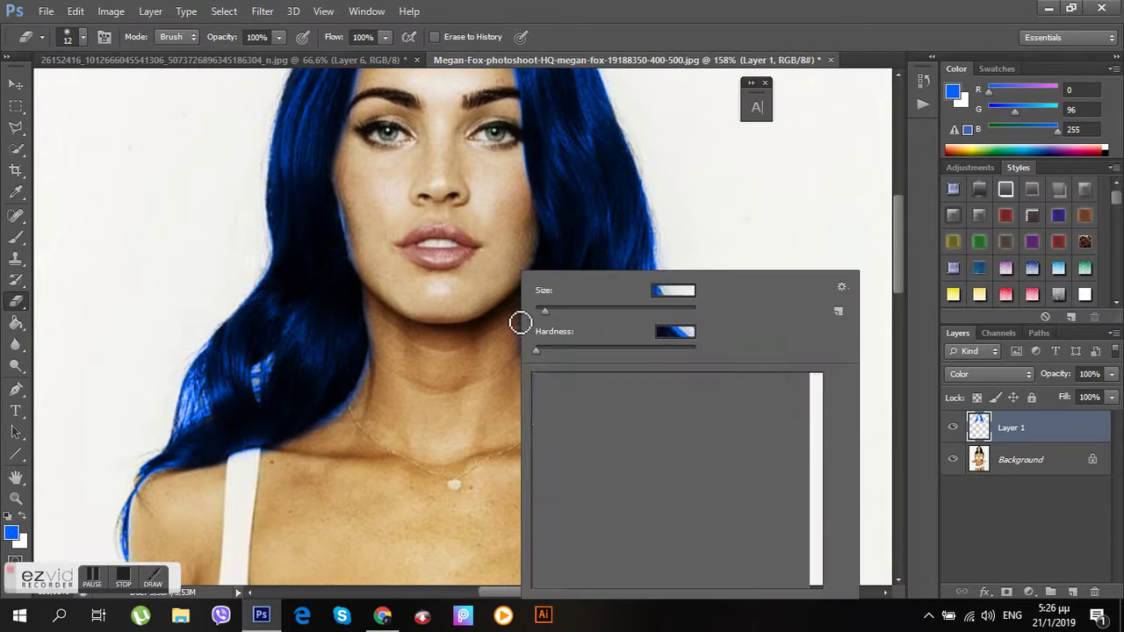
left_click_drag(560, 311, 551, 312)
left_click(499, 344)
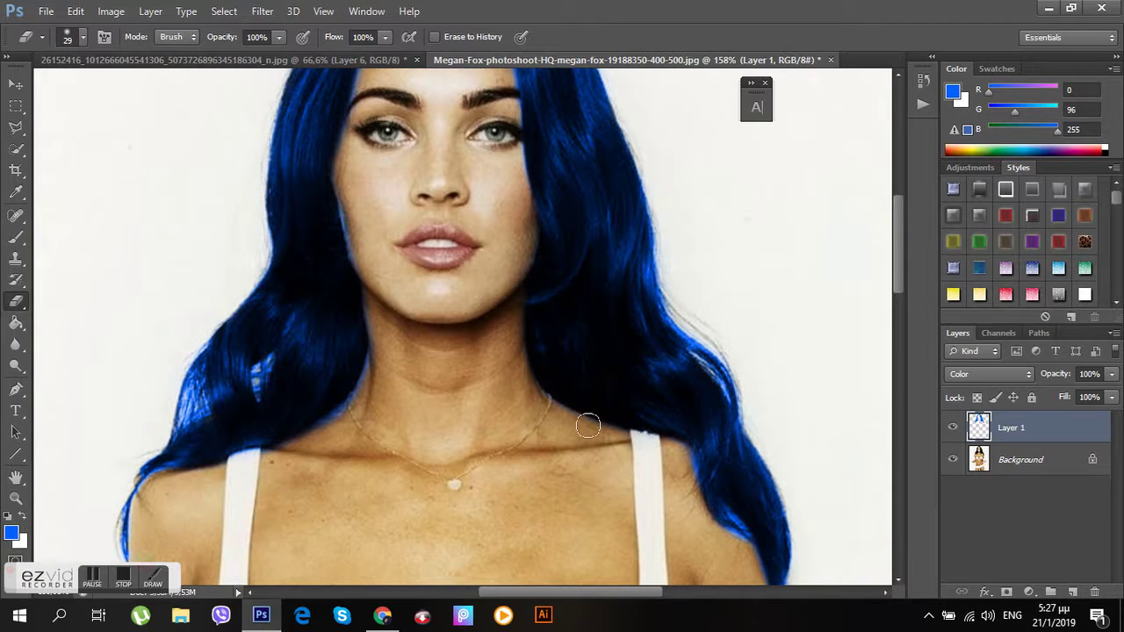
- Erase stray blue from the skin and straps around the neck and shoulders
scroll(689, 487, "down", 1)
scroll(612, 448, "down", 1)
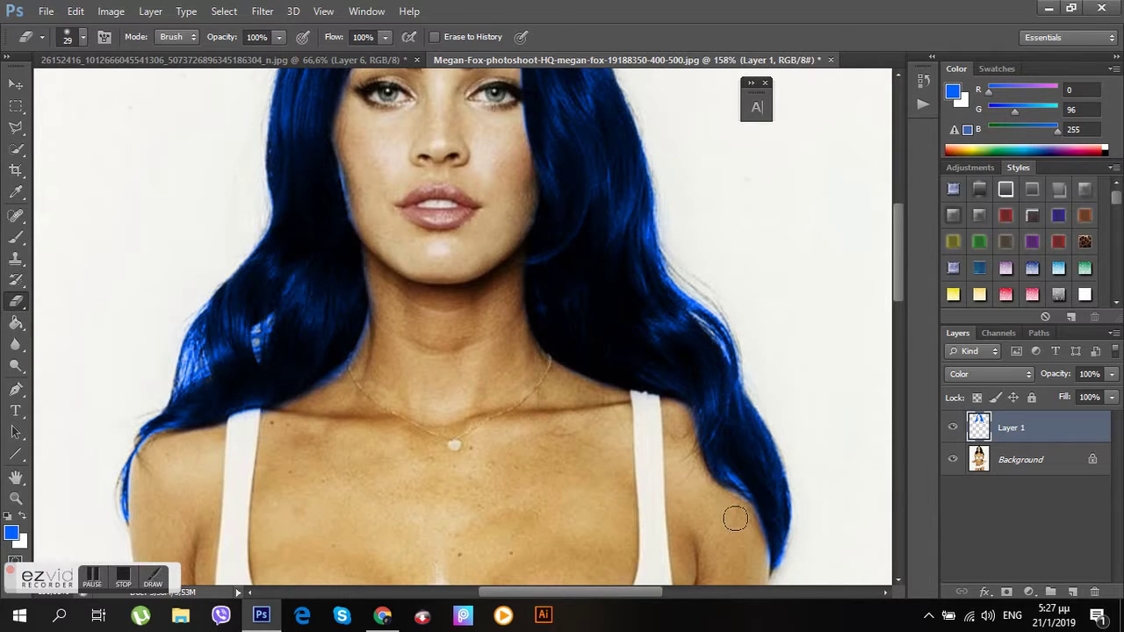
scroll(733, 522, "down", 2)
scroll(742, 492, "down", 1)
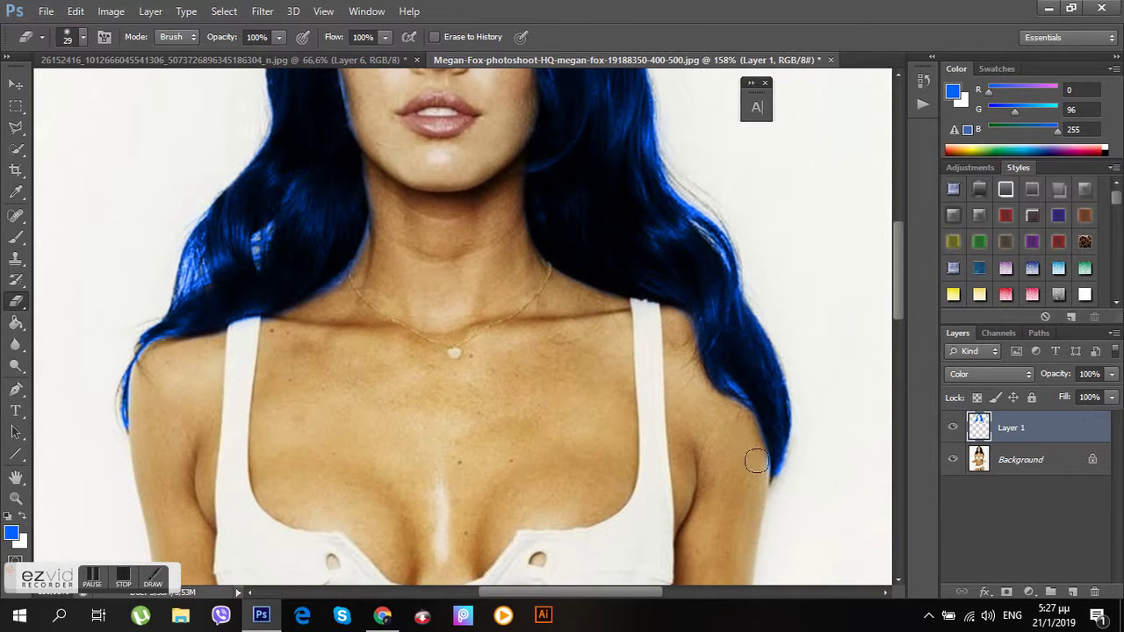
scroll(757, 480, "up", 4)
scroll(720, 453, "up", 1)
scroll(649, 481, "up", 3)
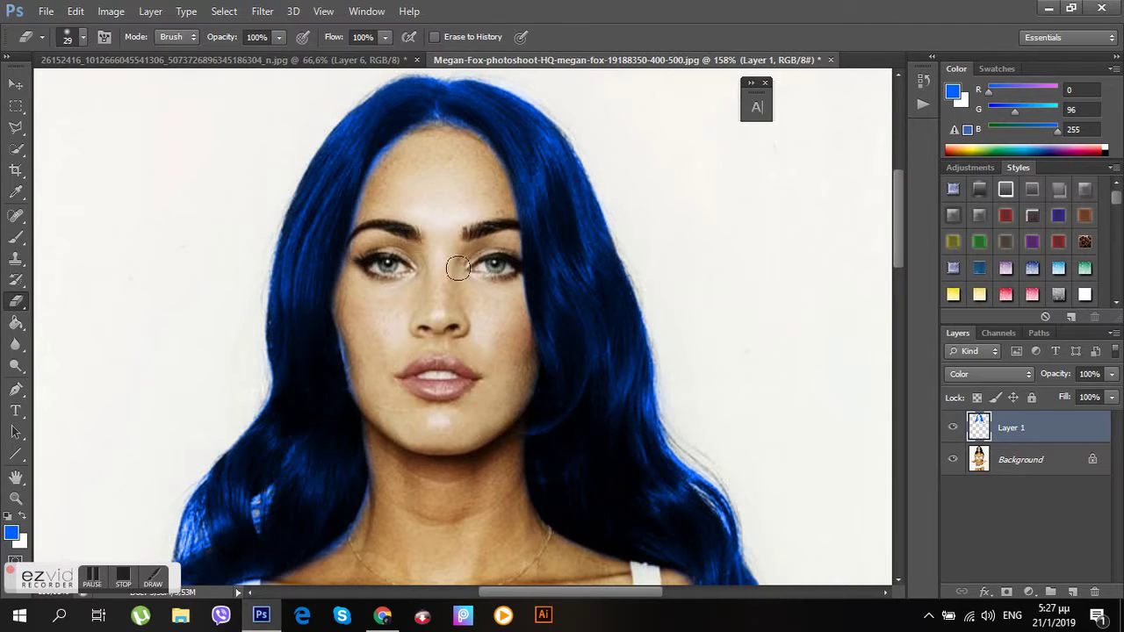
scroll(458, 268, "up", 3)
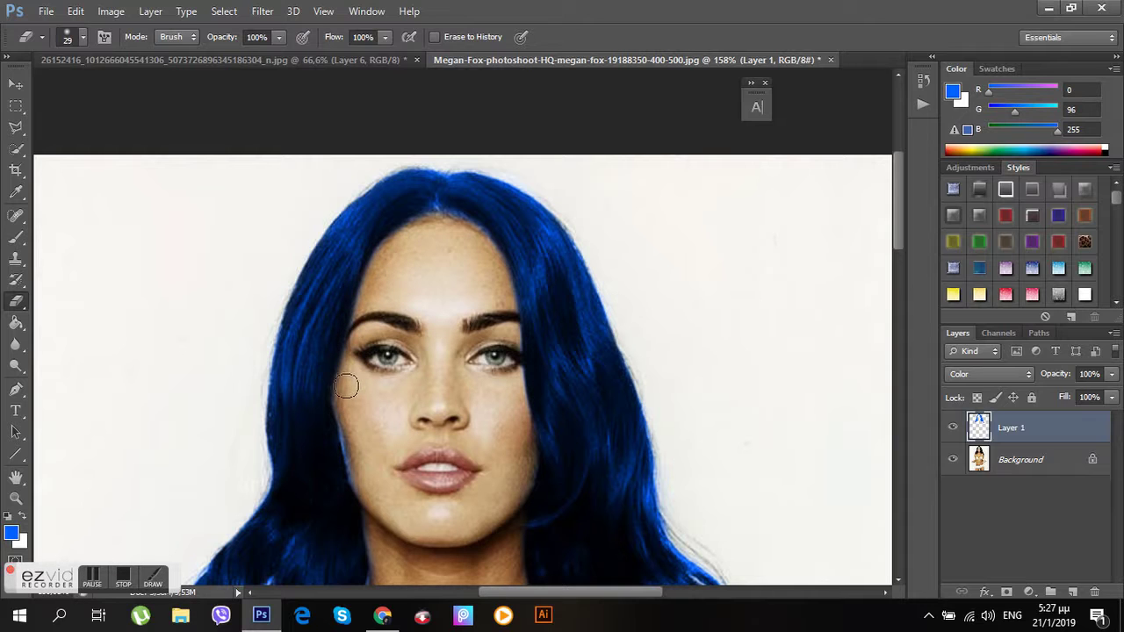
scroll(389, 287, "down", 5)
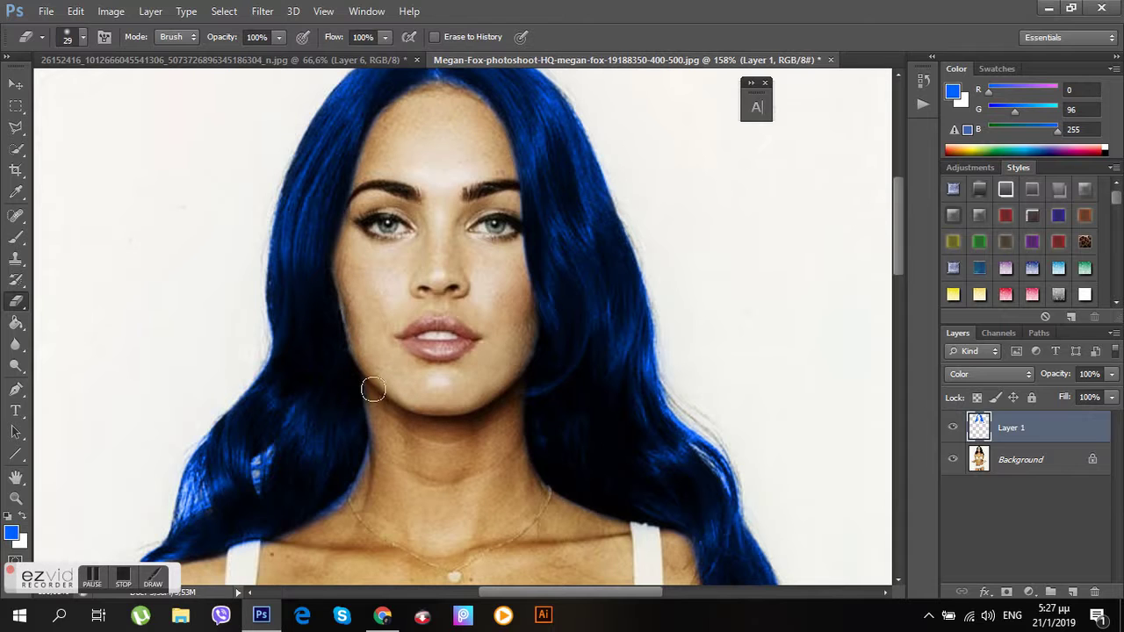
scroll(384, 438, "down", 2)
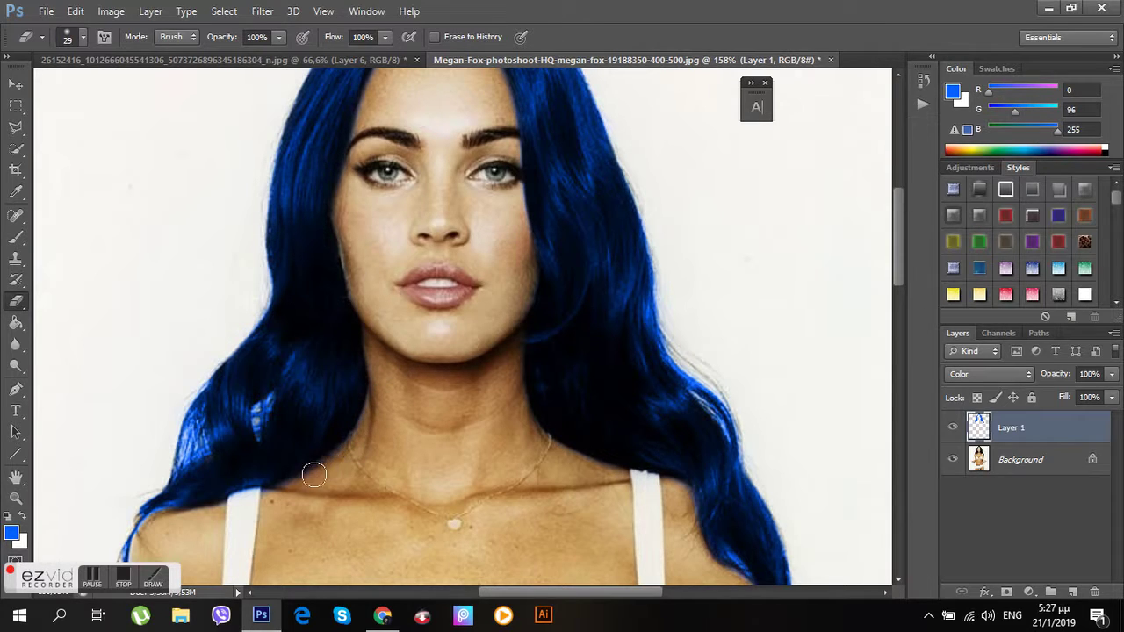
scroll(298, 538, "down", 2)
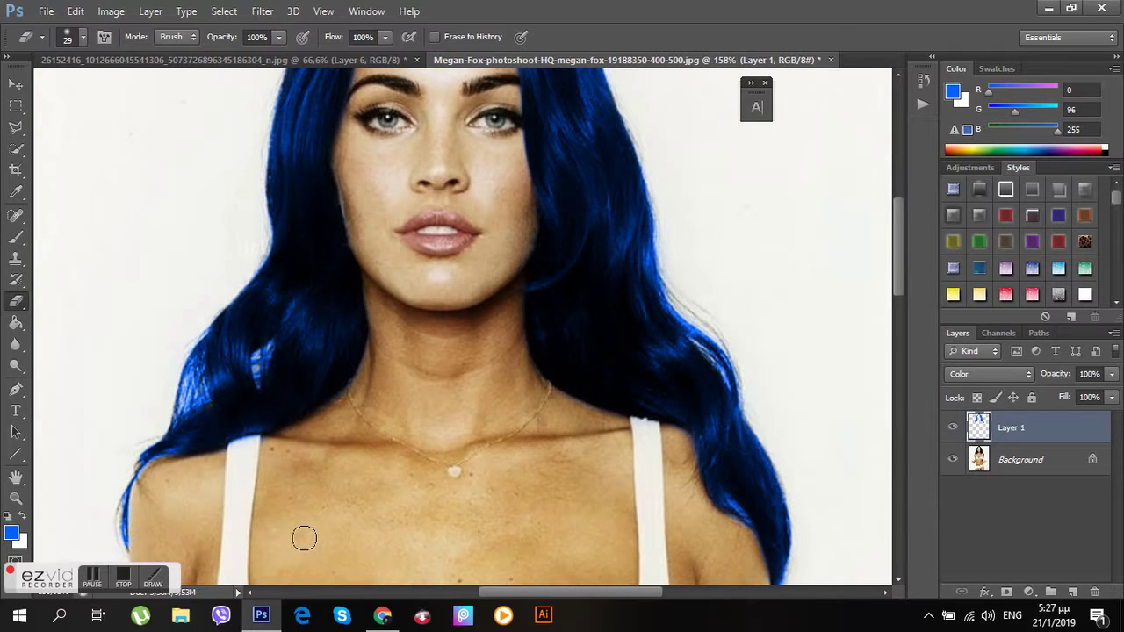
scroll(304, 539, "down", 2)
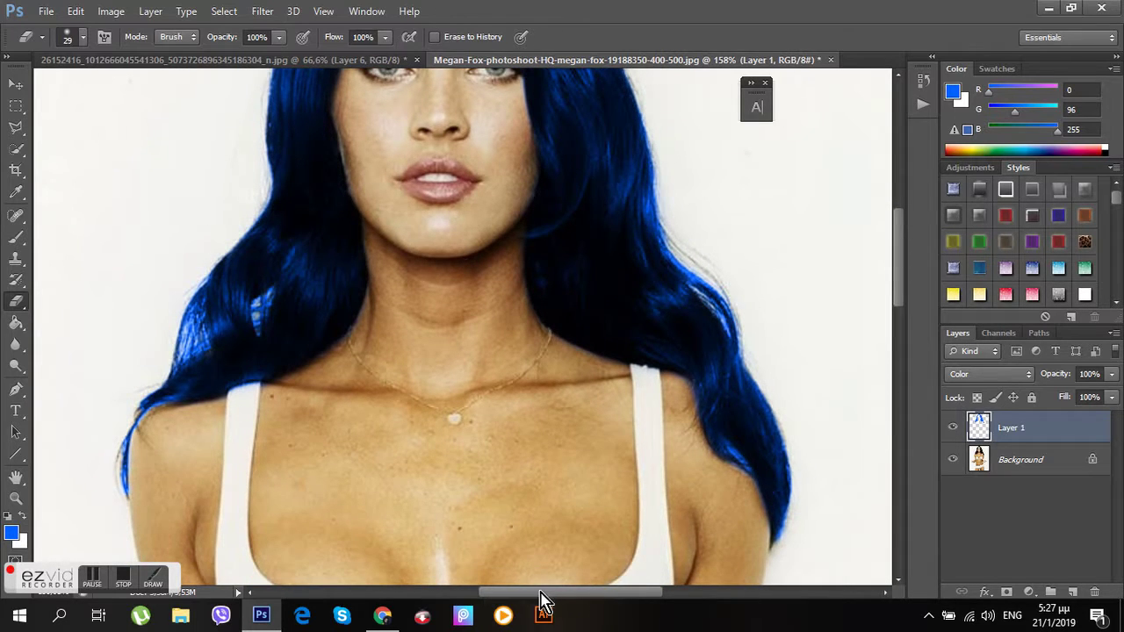
scroll(399, 562, "left", 3)
scroll(421, 544, "left", 3)
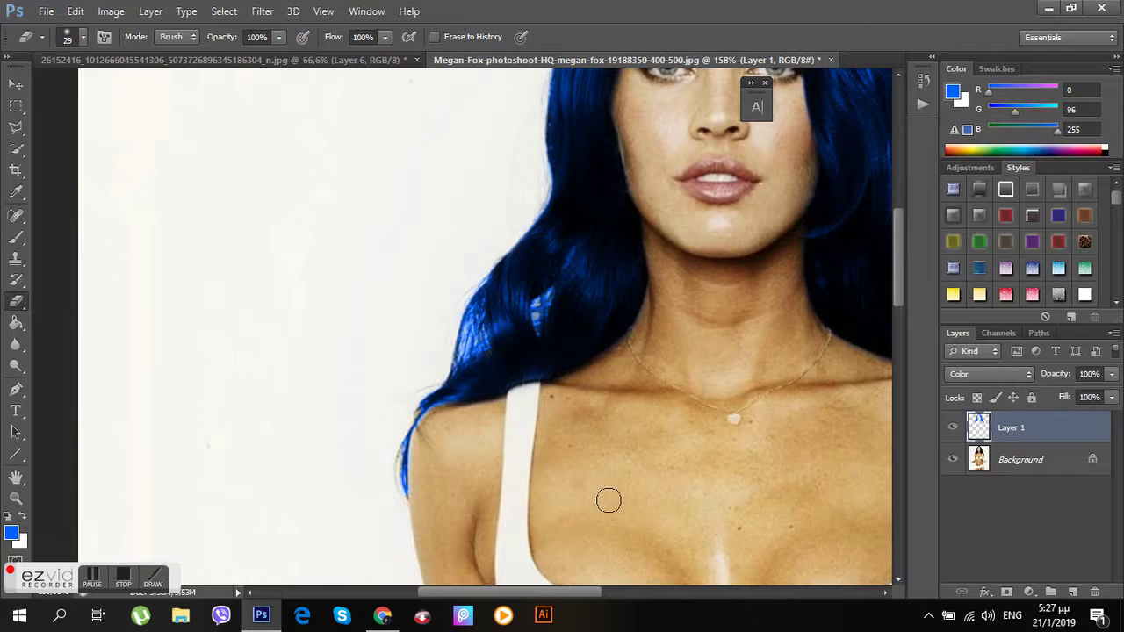
left_click_drag(550, 593, 640, 597)
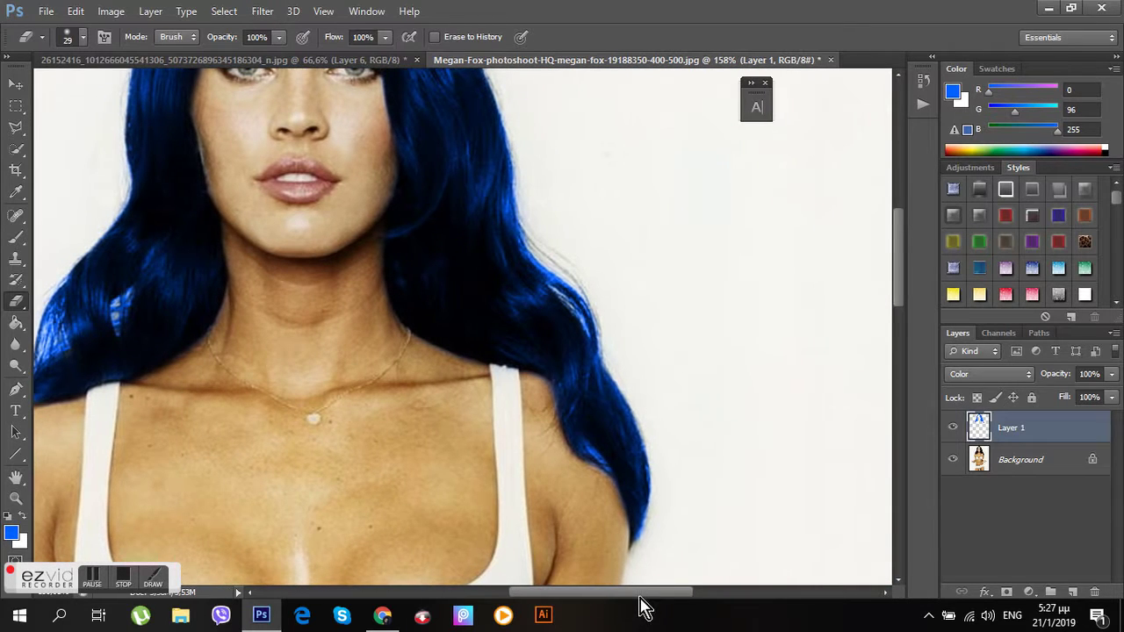
left_click(16, 498)
- Zoom in on the hair over the shoulder and set the Eraser to 2 px
left_click_drag(574, 465, 667, 452)
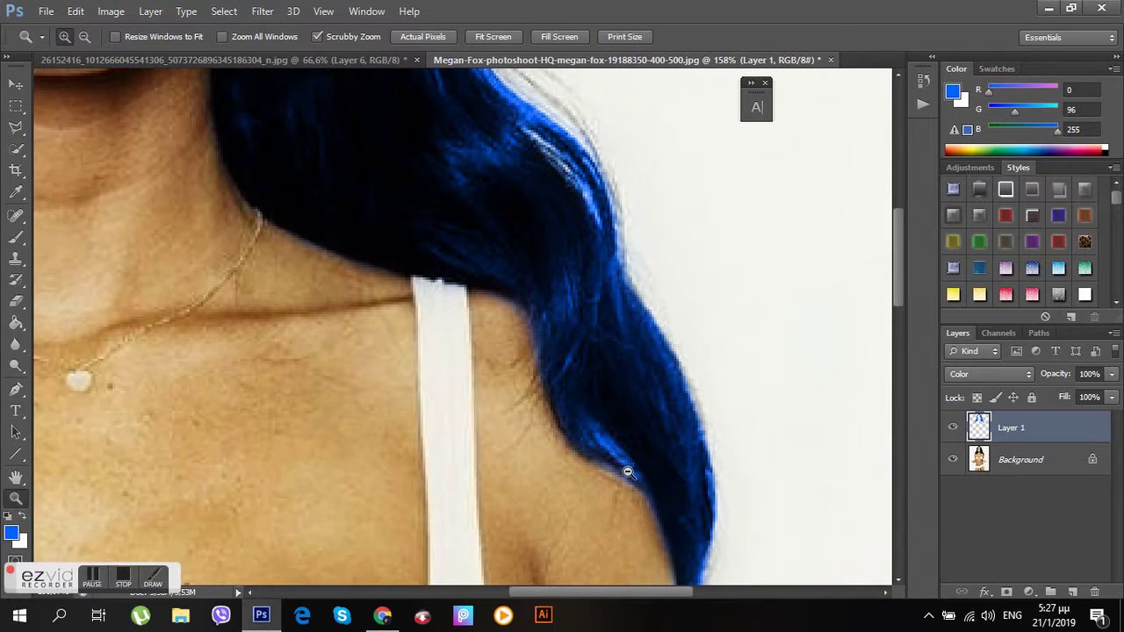
key("e")
right_click(269, 268)
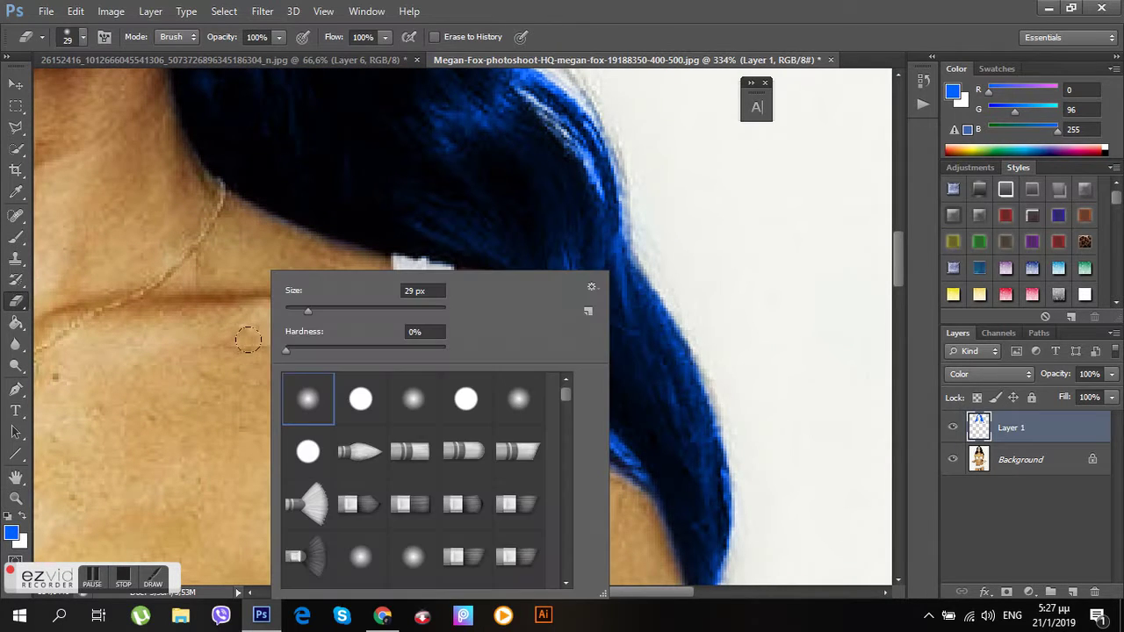
type("11")
key("Return")
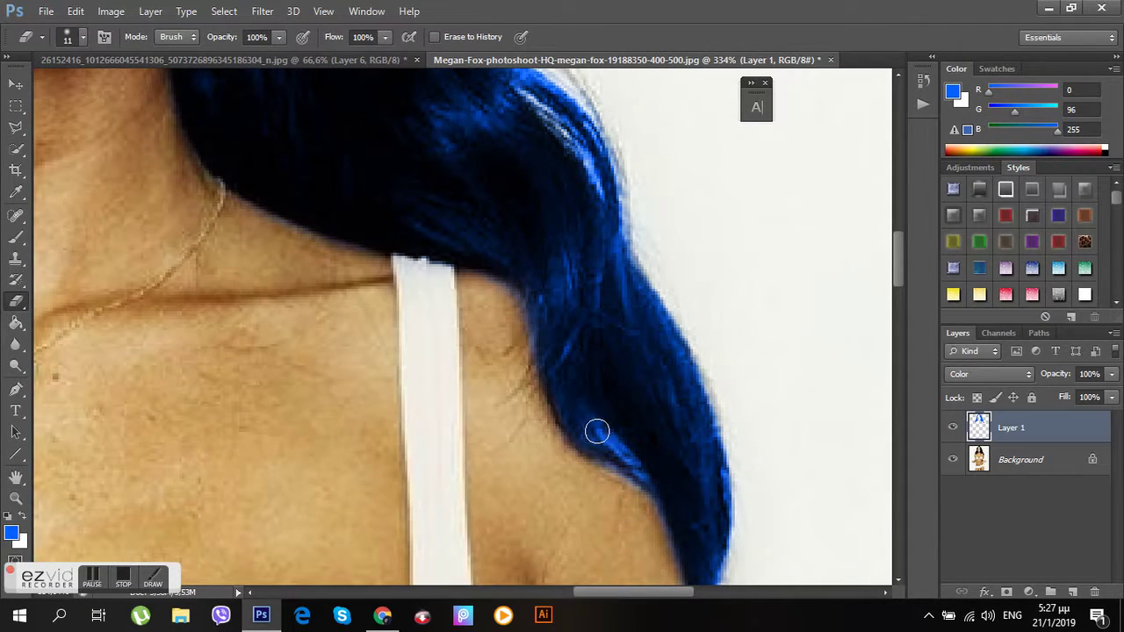
right_click(596, 430)
left_click_drag(632, 318, 625, 318)
key("Return")
- Erase the blue spill along the hair edge over the right shoulder
mouse_move(601, 435)
left_mouse_down()
mouse_move(650, 486)
mouse_move(597, 422)
mouse_move(608, 447)
mouse_move(644, 471)
mouse_move(632, 447)
mouse_move(655, 489)
left_mouse_up()
scroll(639, 478, "down", 2)
scroll(572, 541, "down", 2)
scroll(571, 542, "up", 2)
scroll(572, 541, "up", 1)
scroll(571, 526, "up", 2)
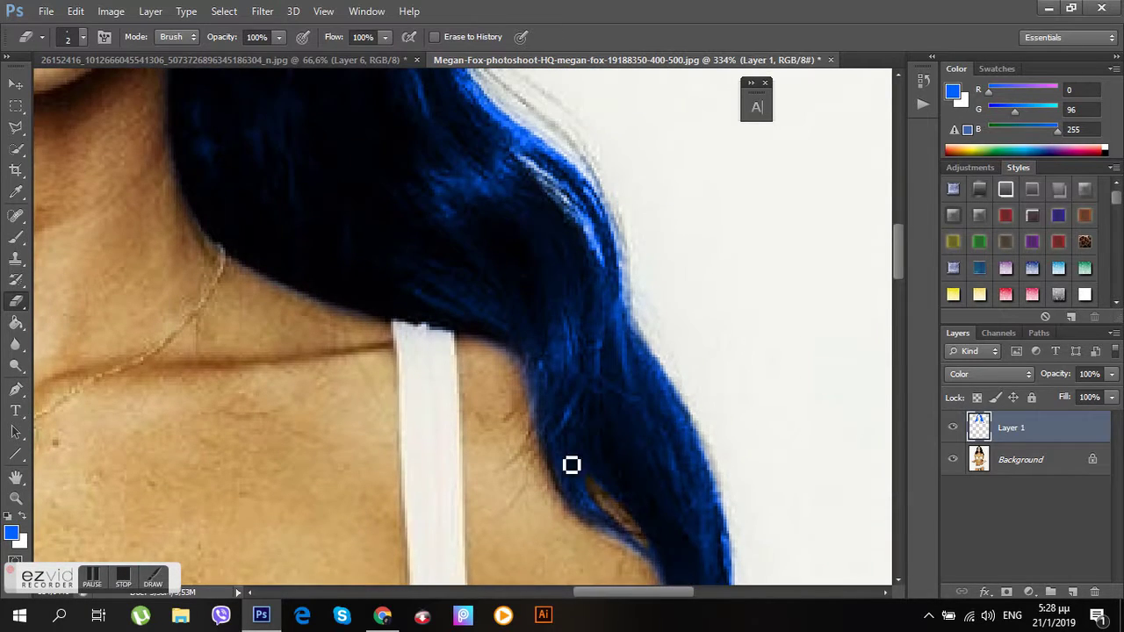
scroll(572, 465, "up", 1)
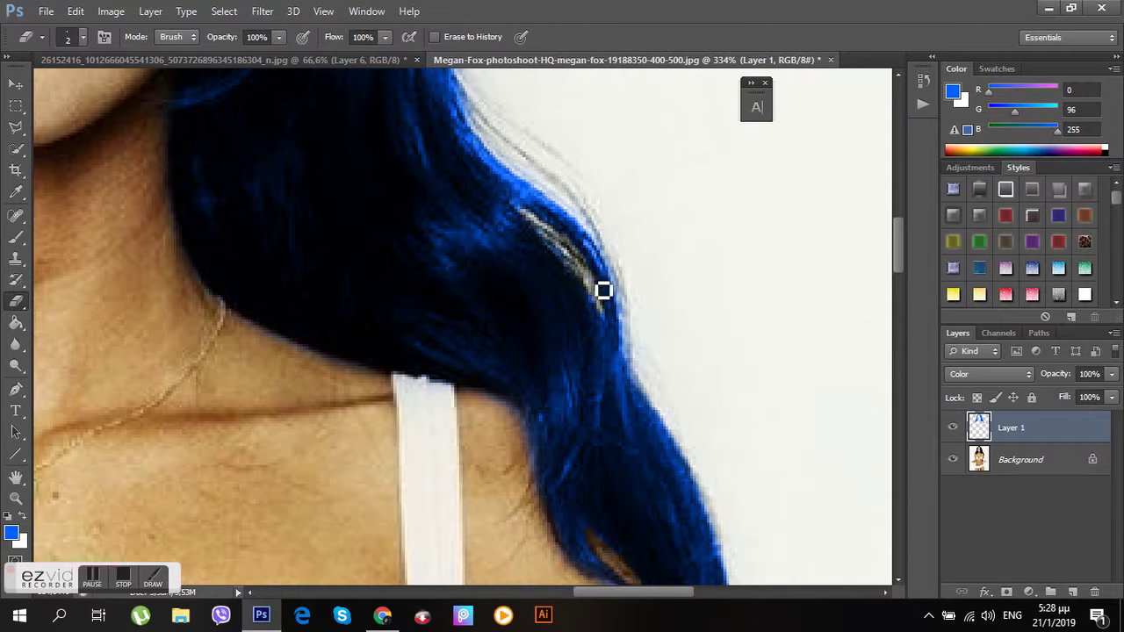
- Zoom out to the whole image, zoom in on the face, and add a new empty Layer 2
left_click(15, 498)
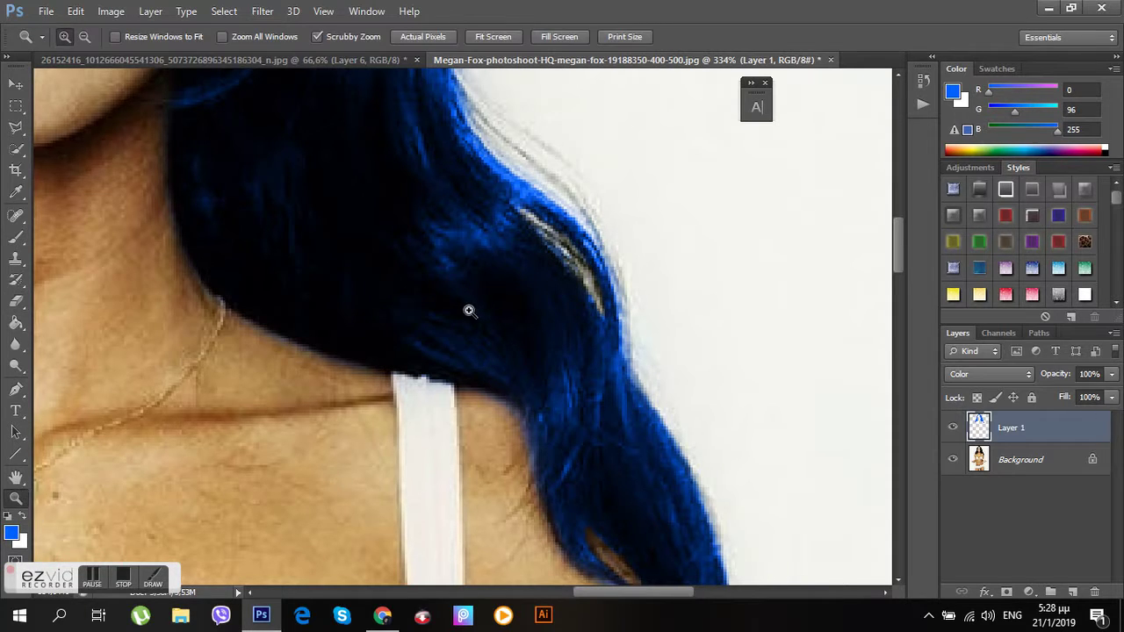
scroll(392, 338, "down", 5)
scroll(481, 327, "down", 1)
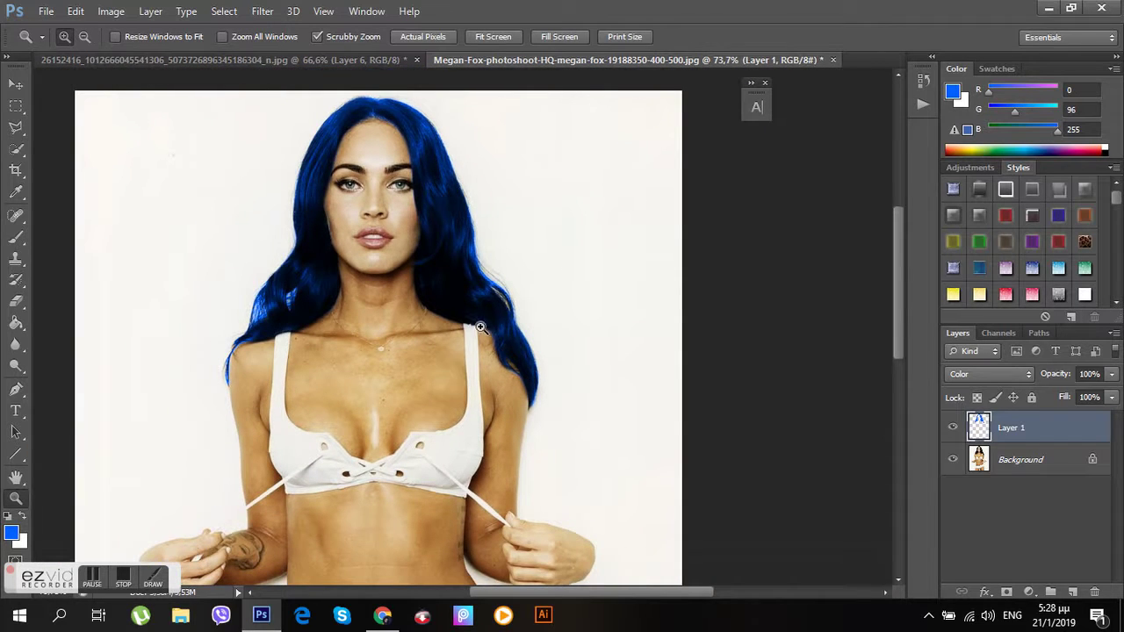
scroll(355, 333, "up", 1)
left_click_drag(380, 399, 407, 401)
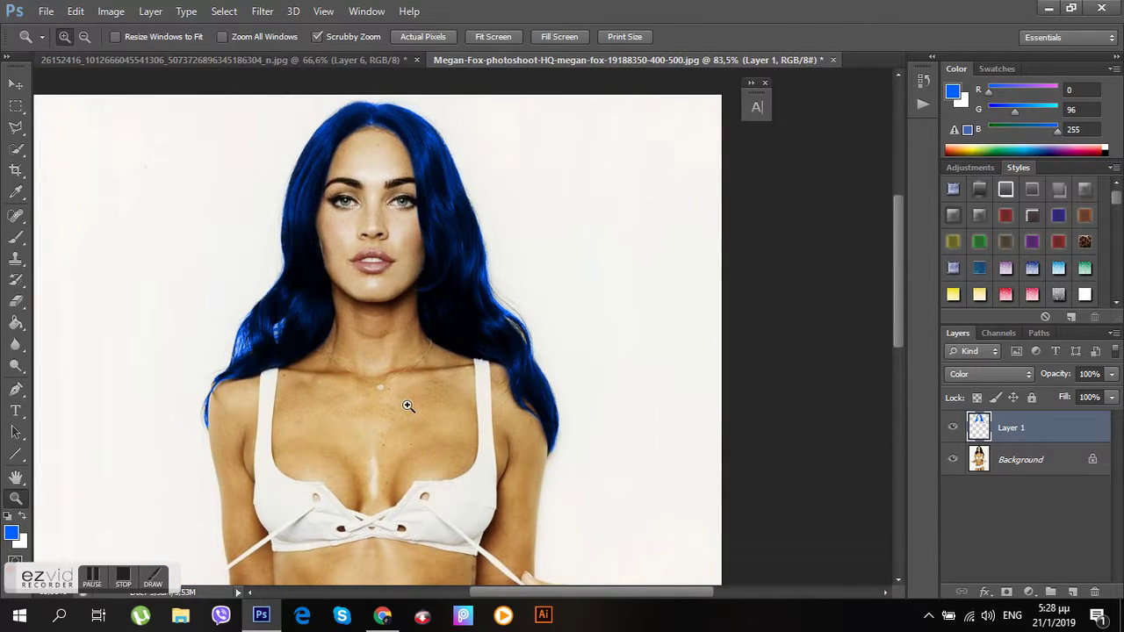
left_click_drag(567, 592, 541, 591)
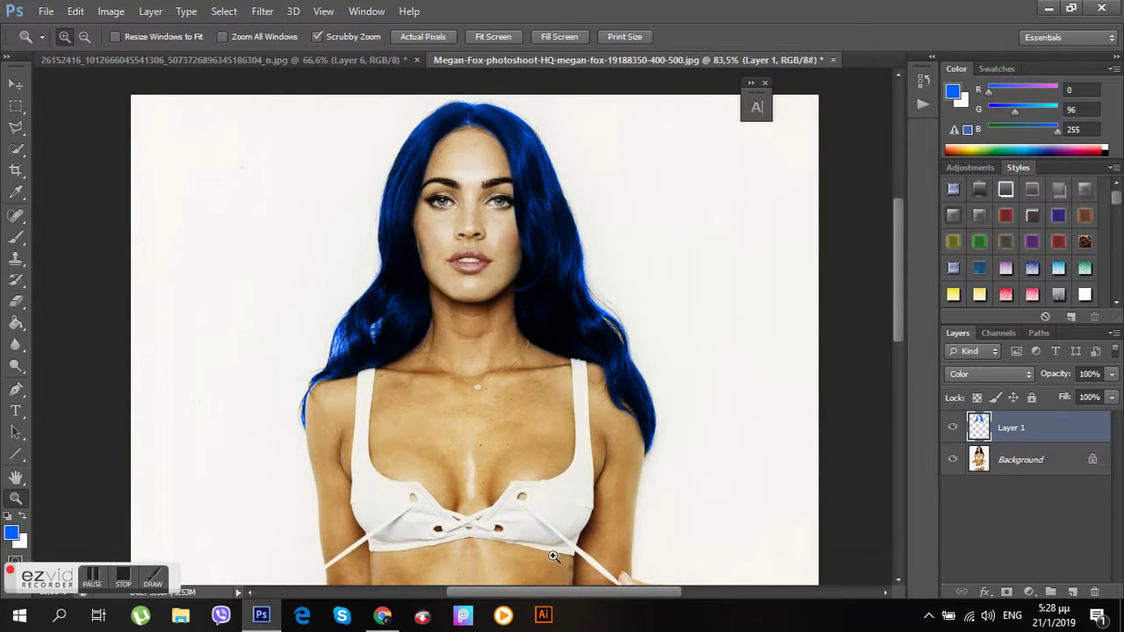
left_click_drag(644, 410, 629, 413)
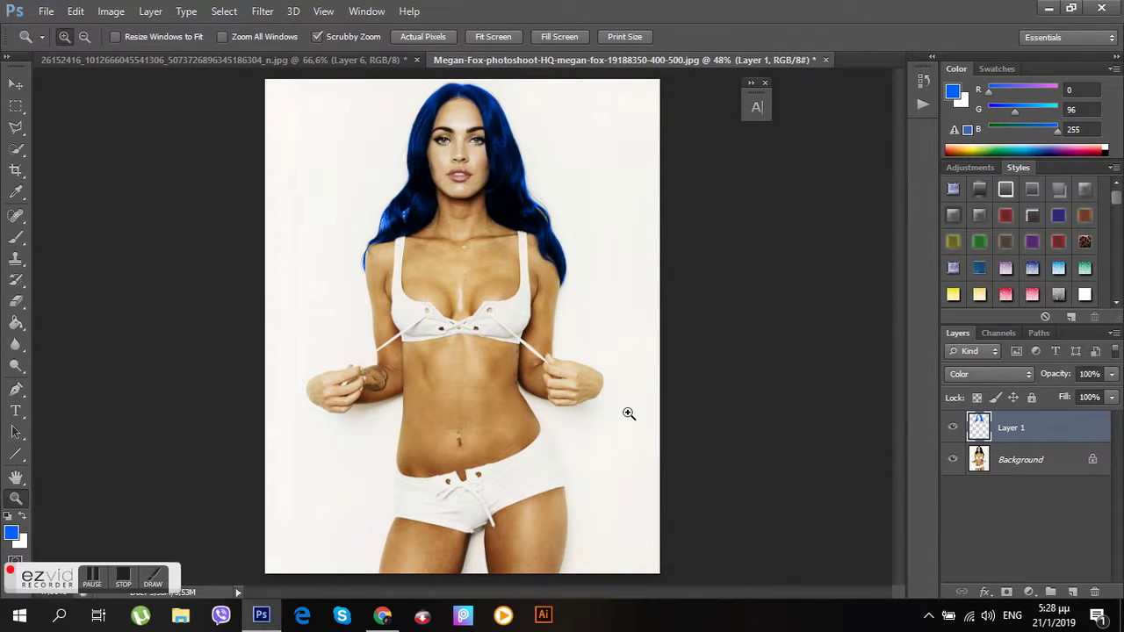
mouse_move(453, 137)
left_mouse_down()
mouse_move(501, 150)
mouse_move(547, 183)
mouse_move(563, 225)
left_mouse_up()
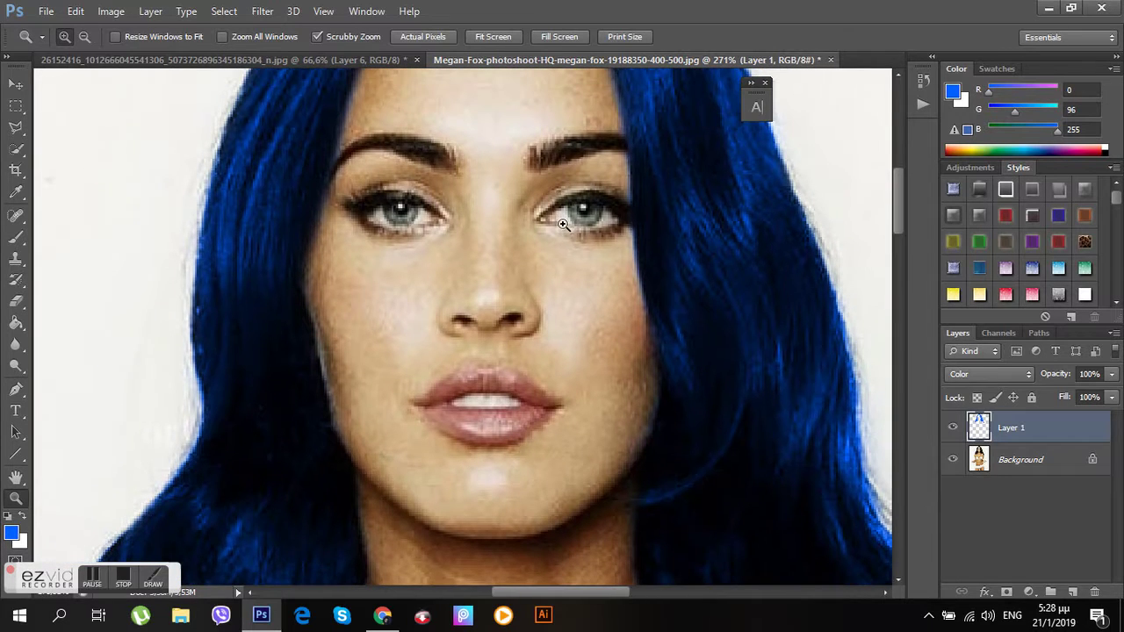
left_click(1072, 593)
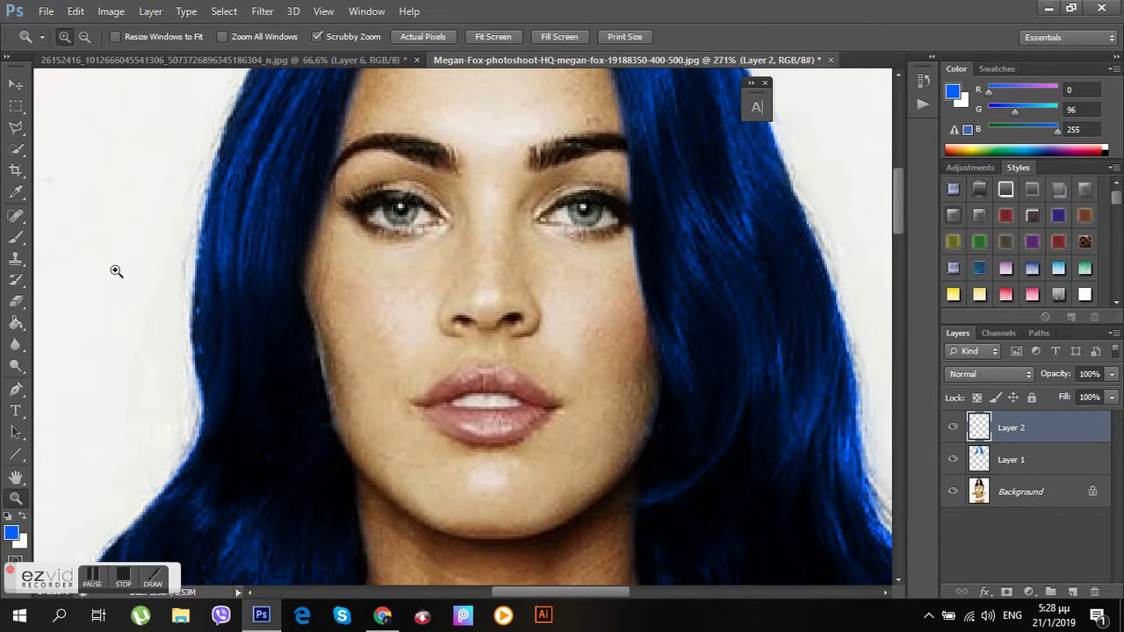
- Set the foreground to red and paint the right eye's iris with a 15 px brush
left_click(11, 533)
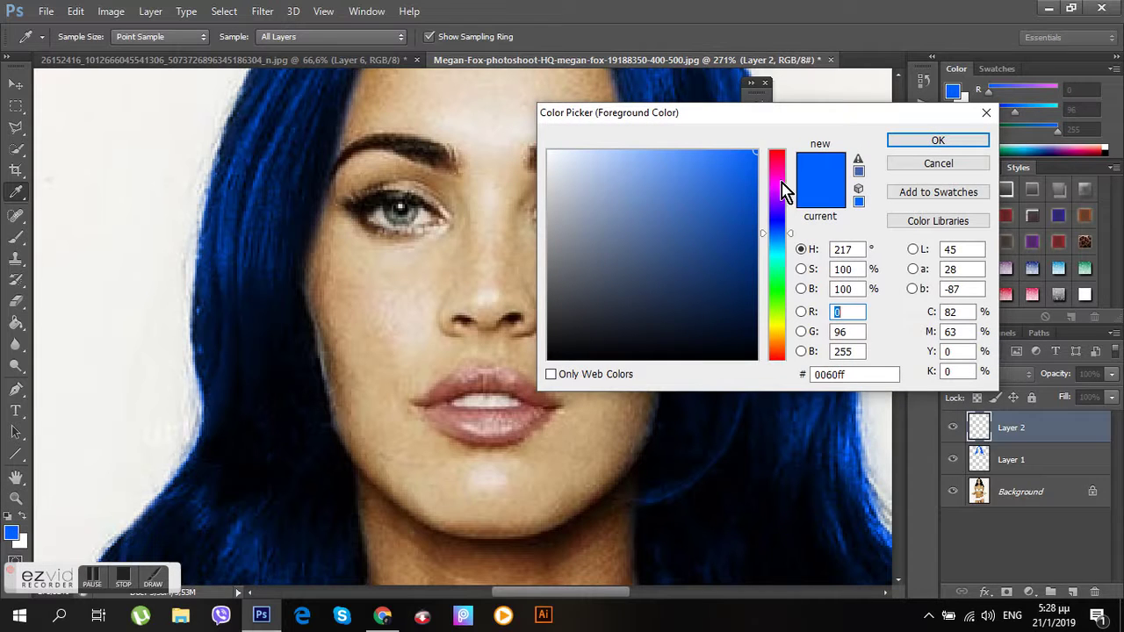
left_click_drag(778, 226, 780, 150)
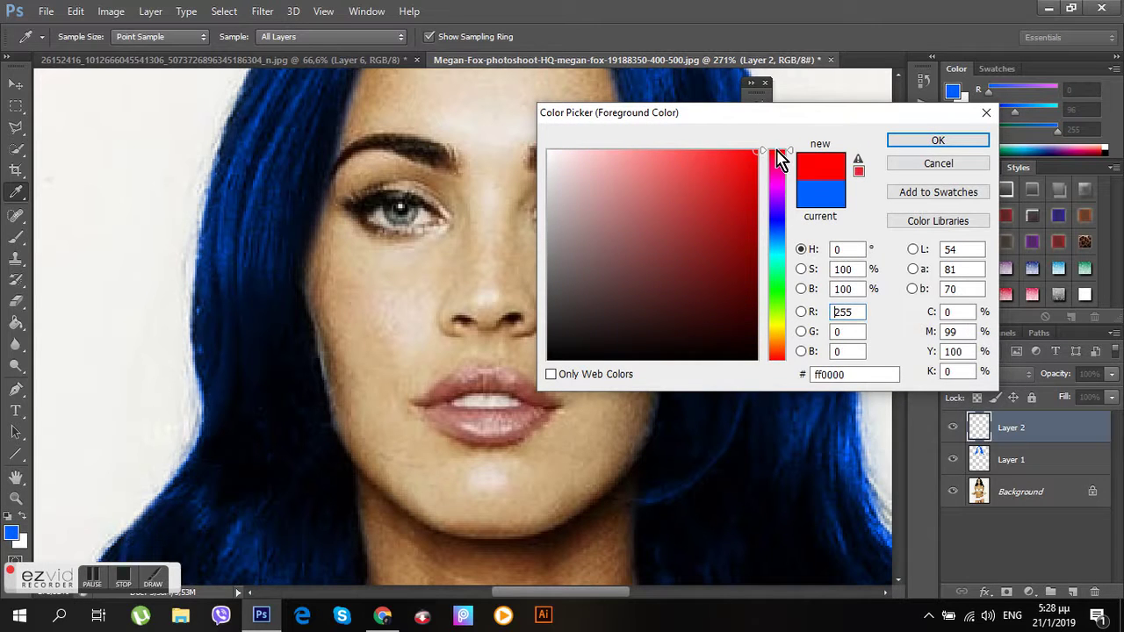
left_click(937, 141)
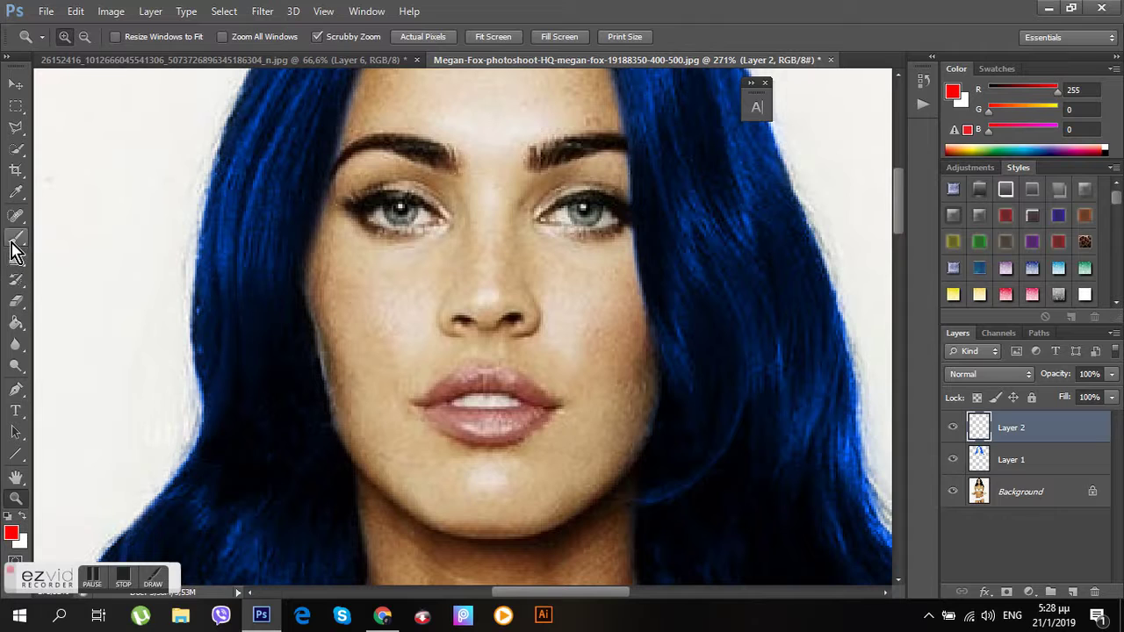
left_click(15, 237)
right_click(583, 188)
left_click_drag(646, 260, 638, 260)
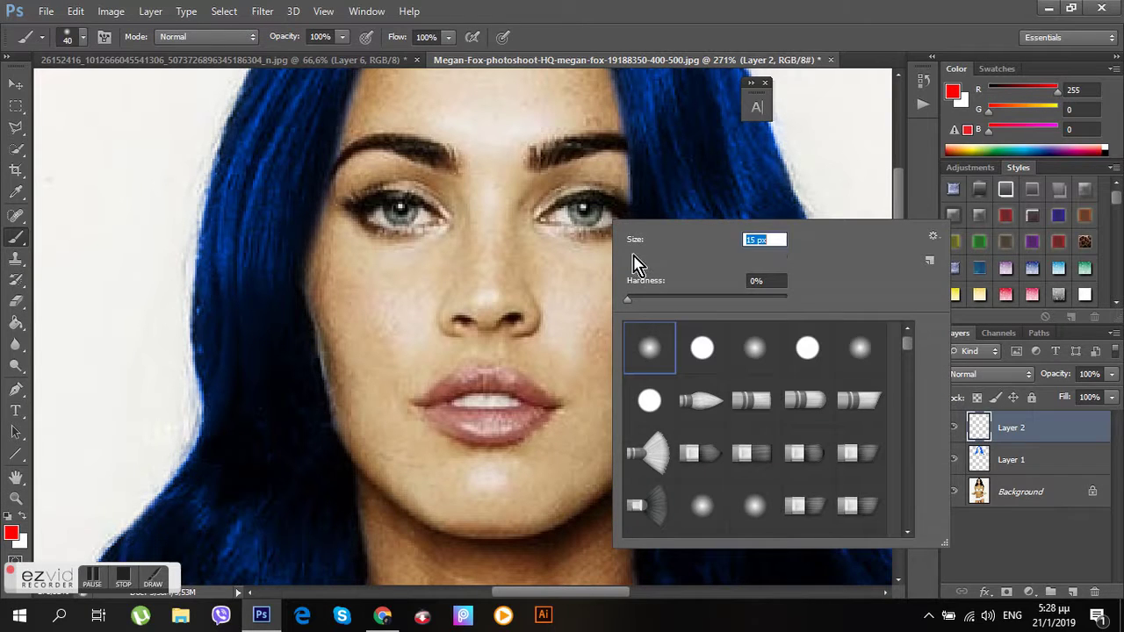
left_click(584, 214)
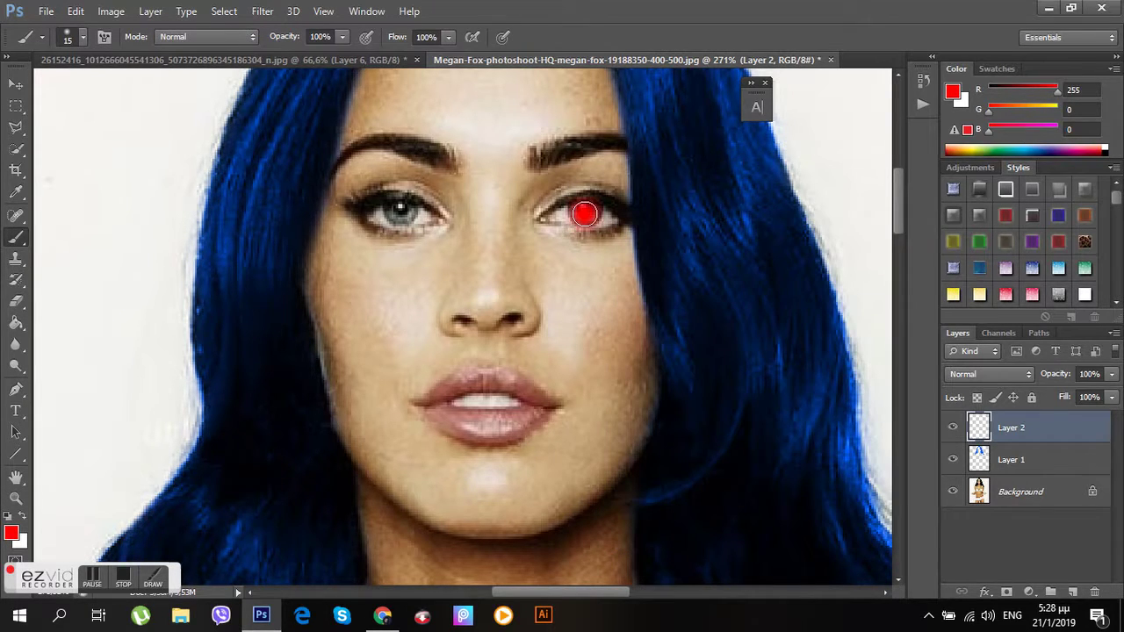
- Try Color blending, deepen the red to be0202, and set Layer 2 to Multiply
left_click(992, 374)
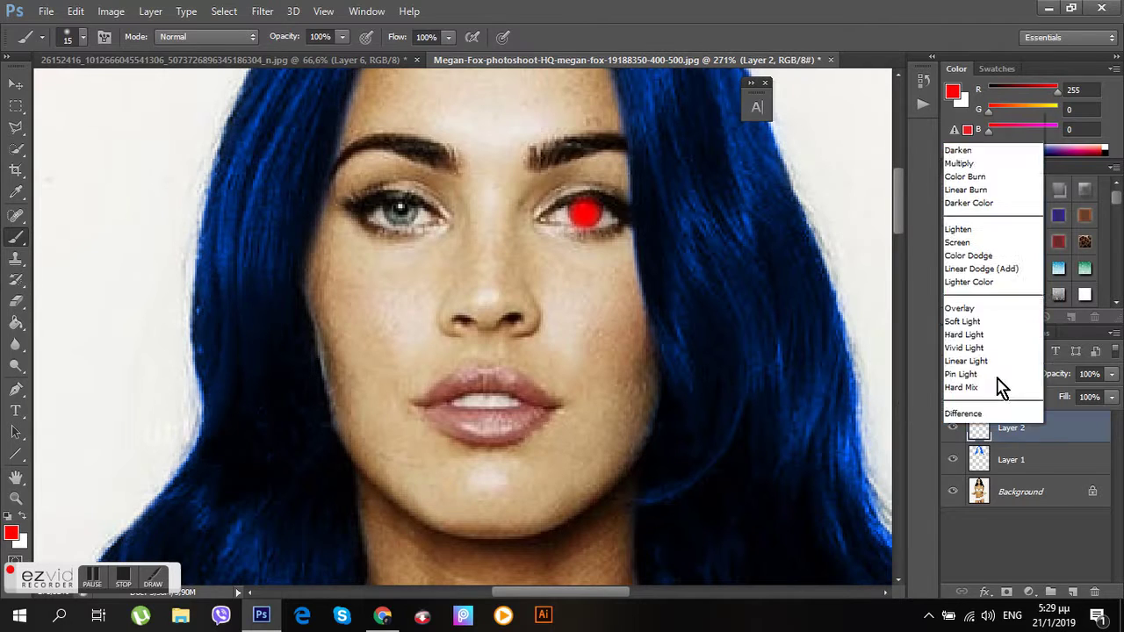
left_click(974, 402)
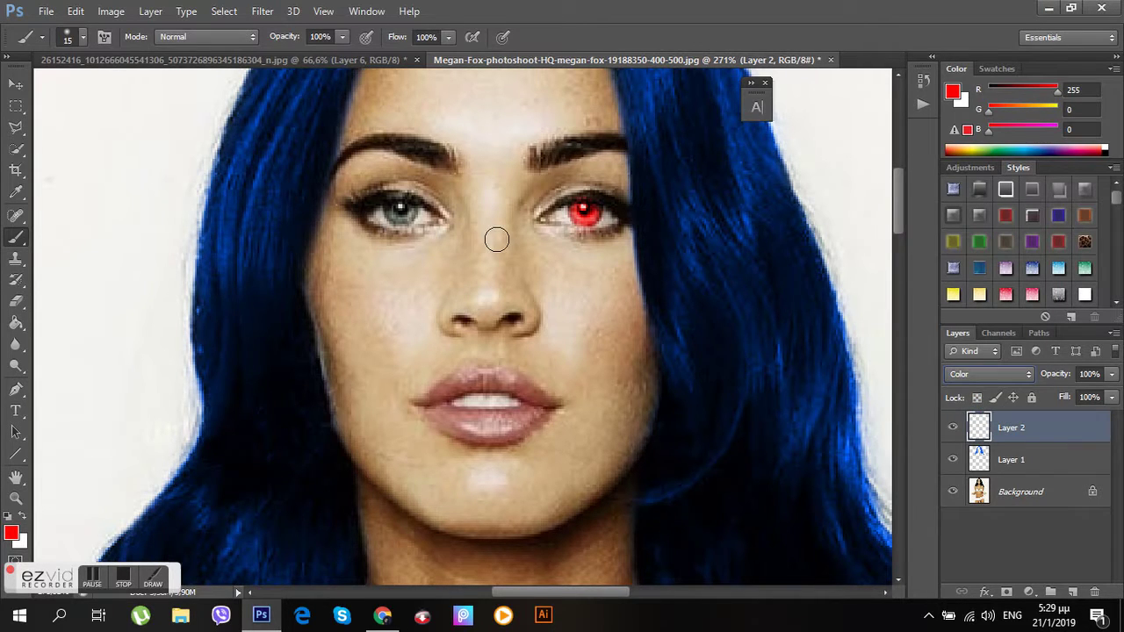
right_click(496, 239)
left_click(11, 533)
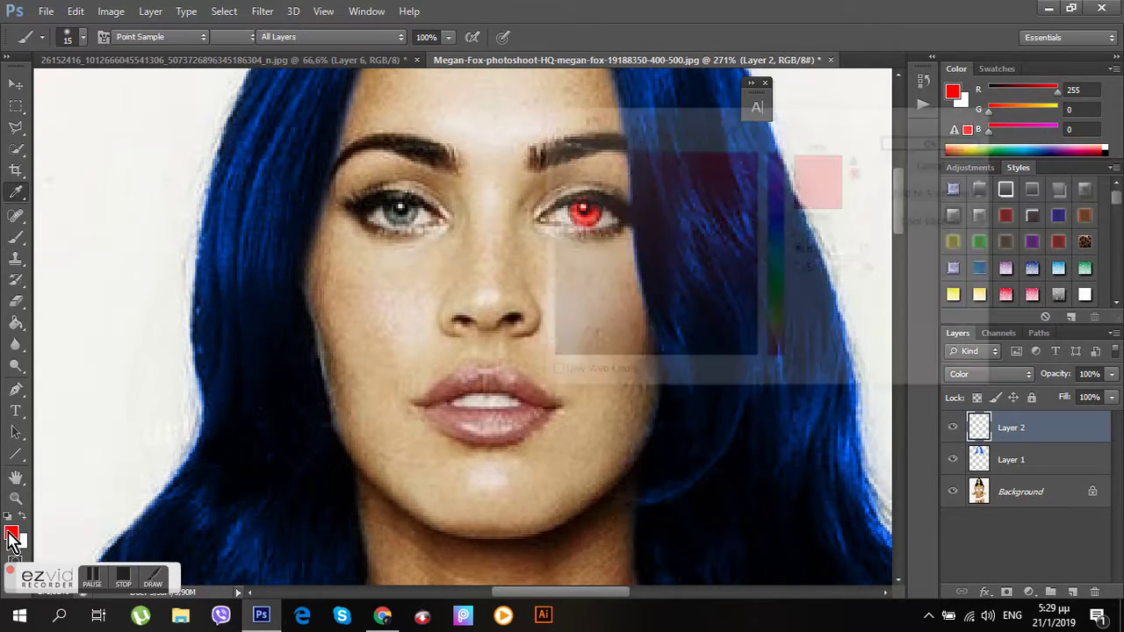
left_click_drag(740, 206, 754, 204)
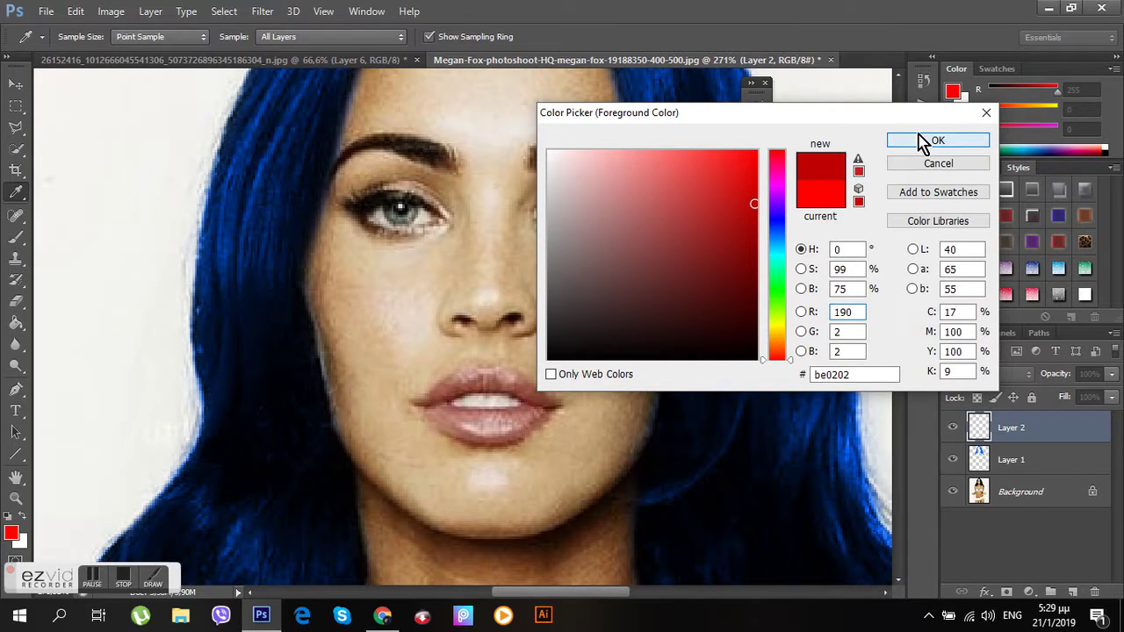
left_click(922, 140)
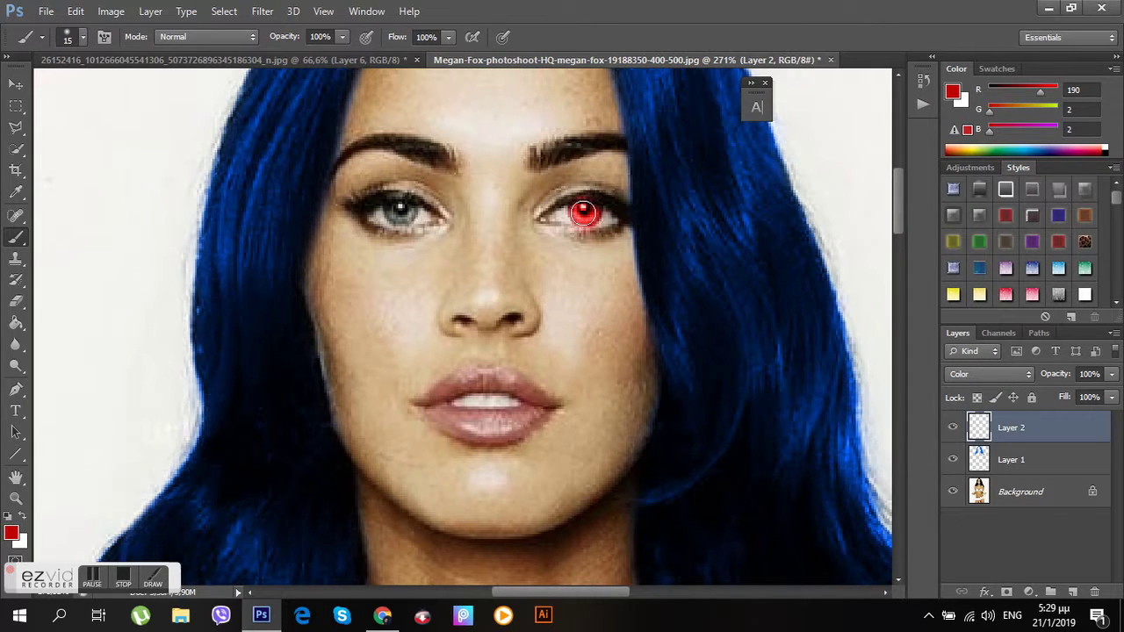
left_click(989, 374)
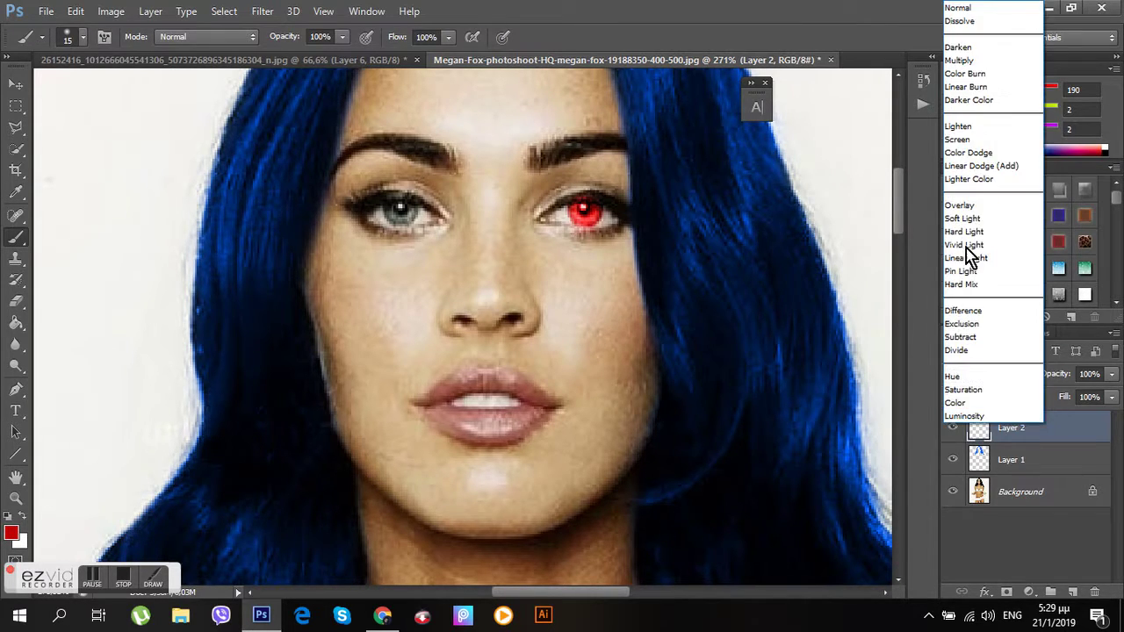
left_click(991, 61)
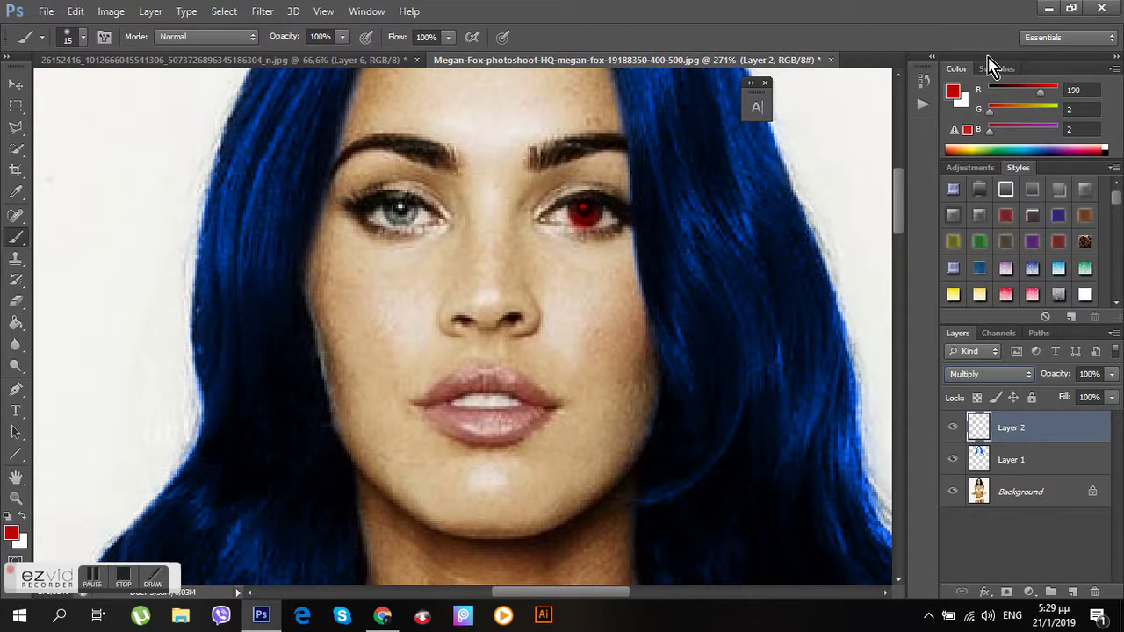
- Zoom into the eyes, shrink the brush to 9 px, and erase red spill below the right iris
left_click(16, 497)
left_click(672, 224)
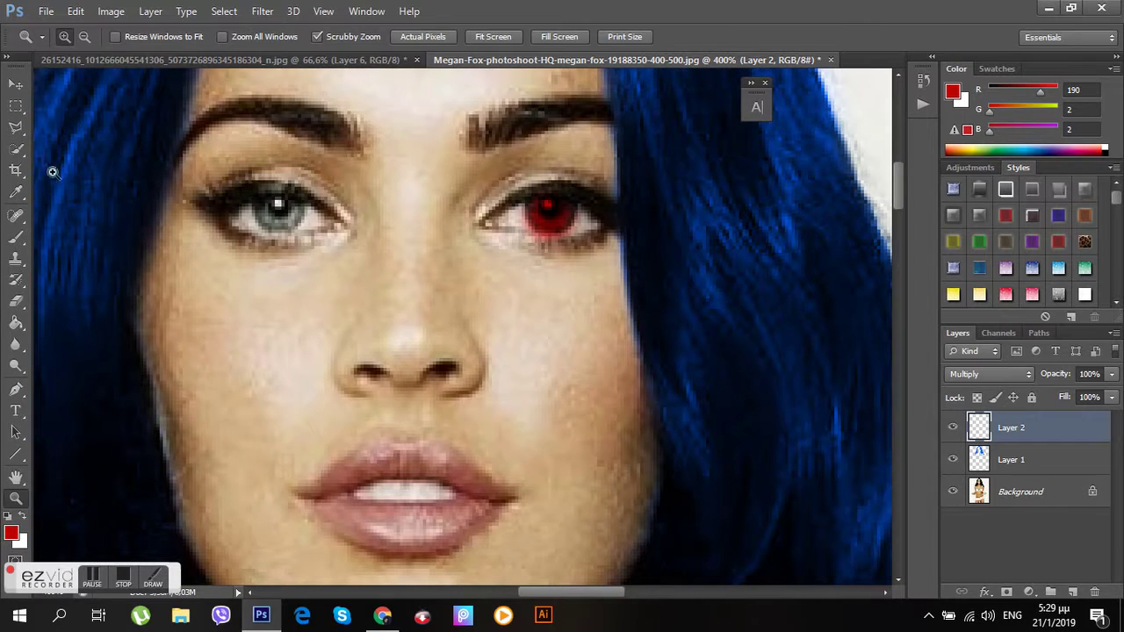
left_click(16, 237)
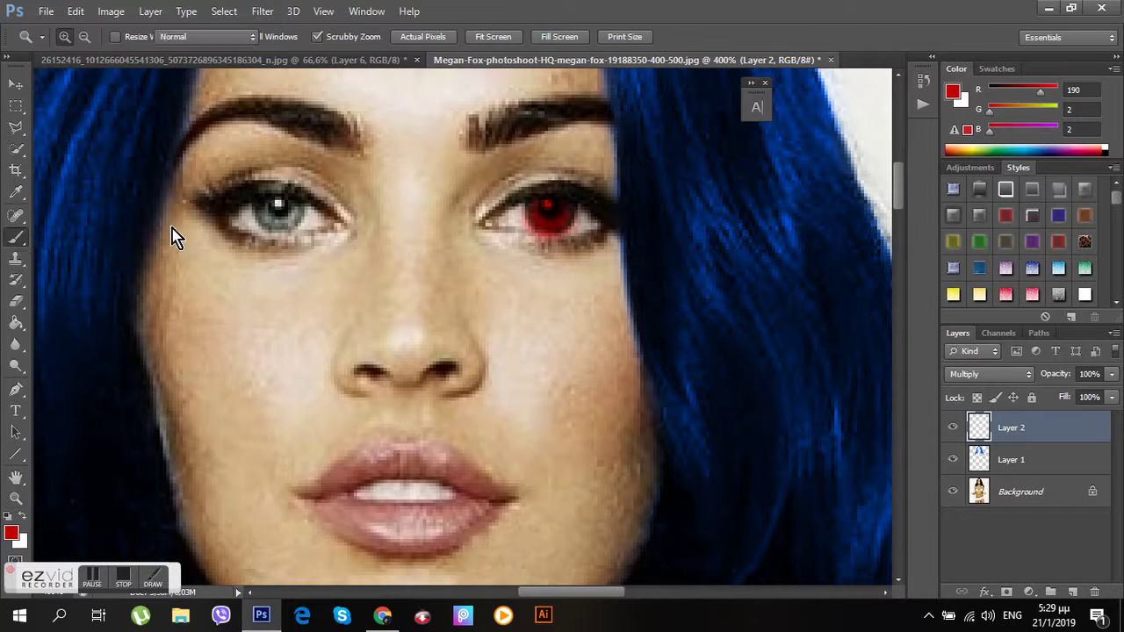
right_click(542, 207)
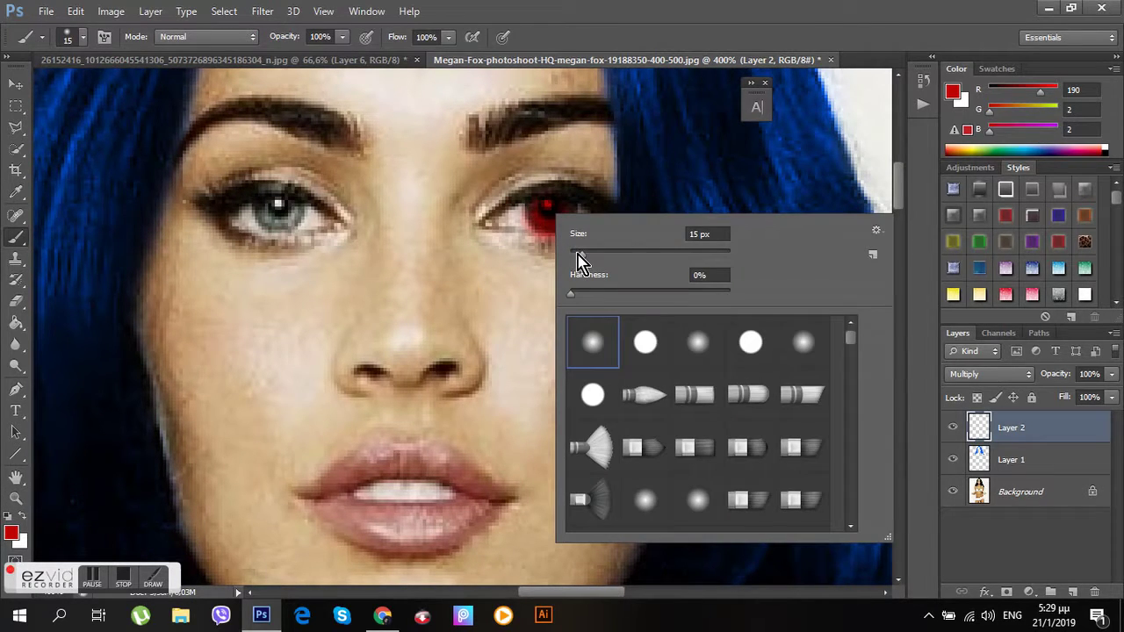
left_click_drag(577, 252, 573, 252)
left_click(538, 211)
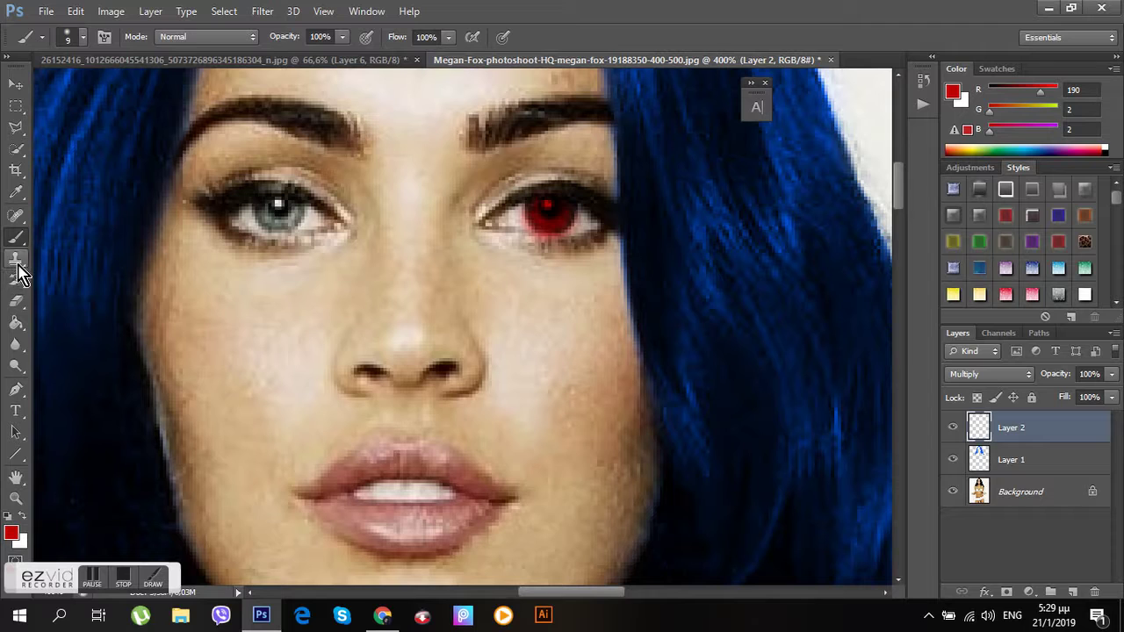
left_click(16, 300)
mouse_move(556, 250)
left_mouse_down()
mouse_move(586, 241)
mouse_move(561, 247)
mouse_move(534, 232)
mouse_move(537, 218)
mouse_move(580, 209)
mouse_move(582, 233)
mouse_move(534, 243)
left_mouse_up()
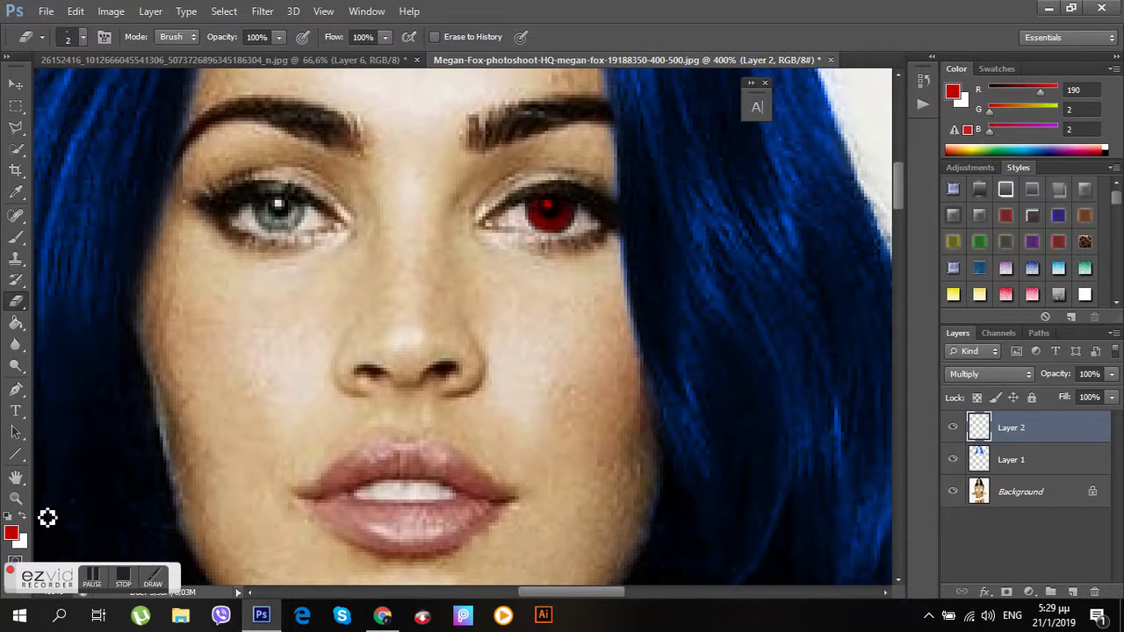
- Zoom out, zoom in on the left eye, and paint its iris red
left_click(16, 498)
left_click_drag(395, 371, 572, 364)
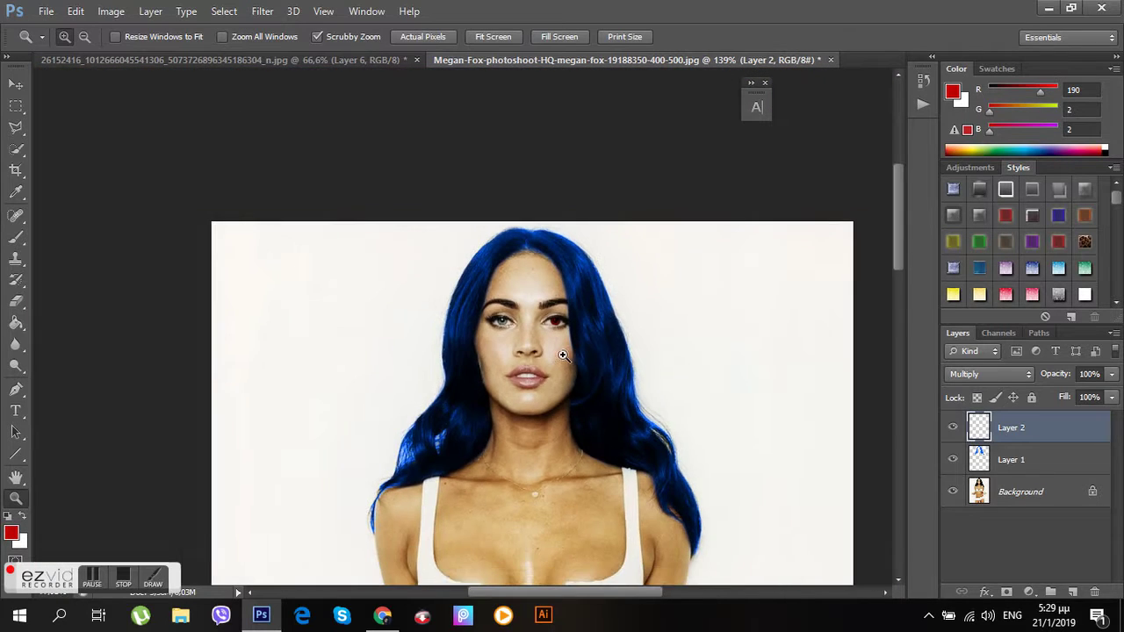
mouse_move(657, 365)
left_mouse_down()
mouse_move(646, 364)
mouse_move(774, 376)
left_mouse_up()
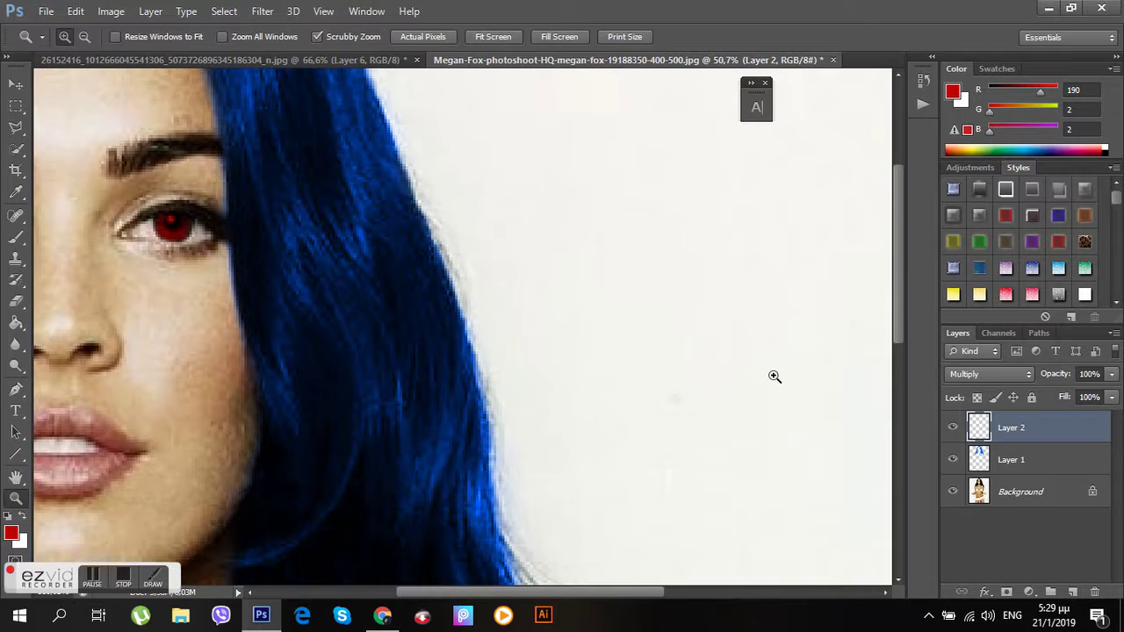
left_click_drag(676, 593, 581, 592)
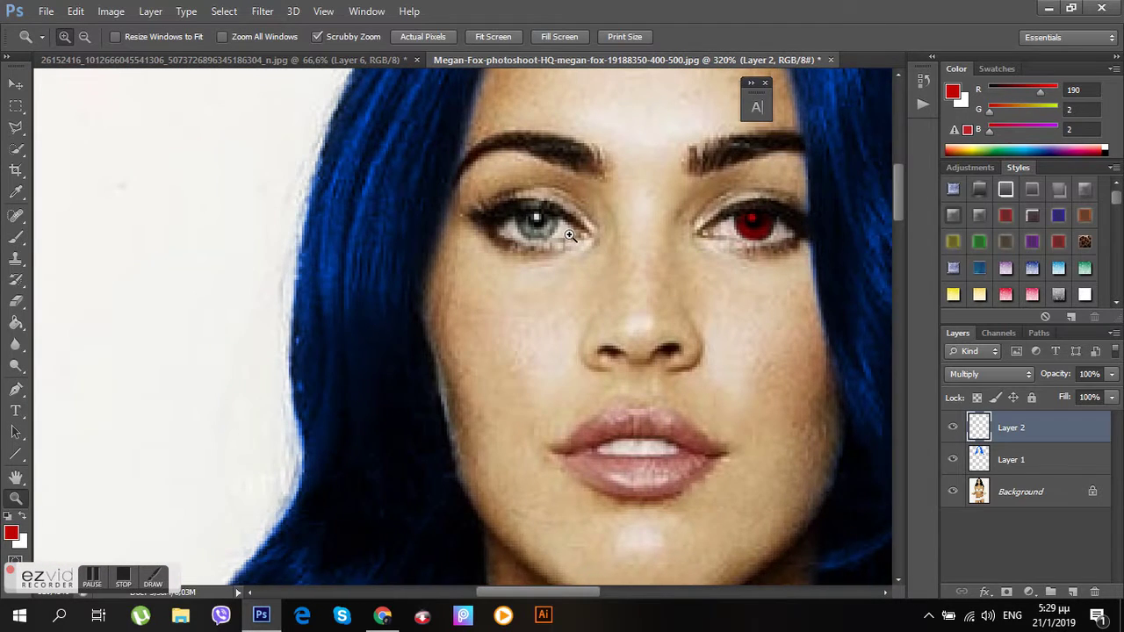
left_click(569, 235)
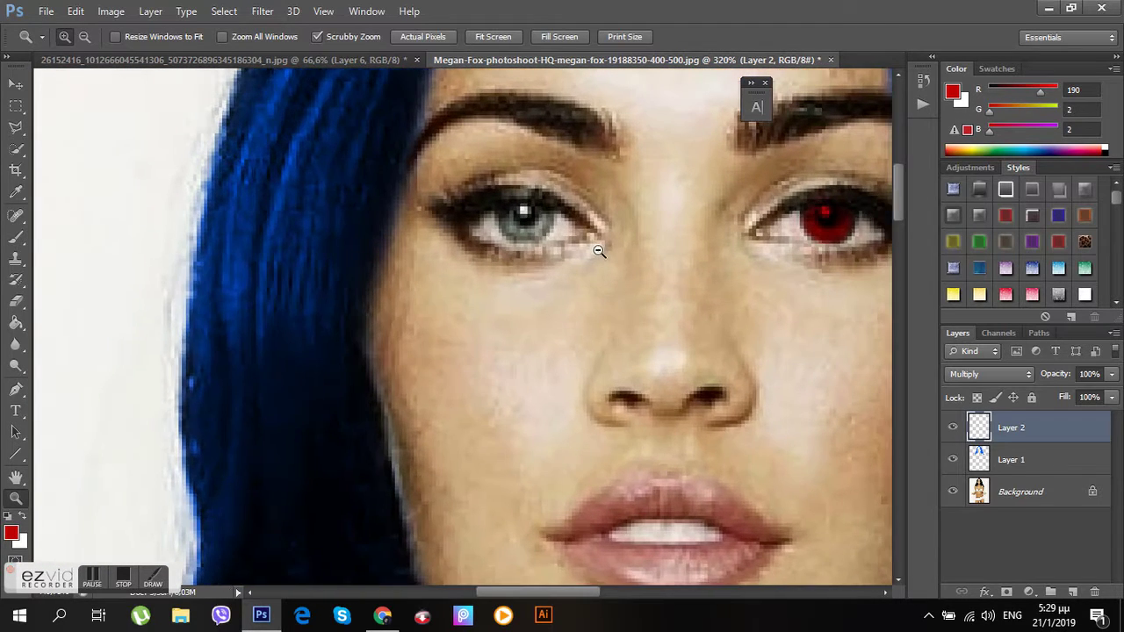
left_click(16, 238)
mouse_move(539, 219)
left_mouse_down()
mouse_move(506, 219)
mouse_move(516, 212)
left_mouse_up()
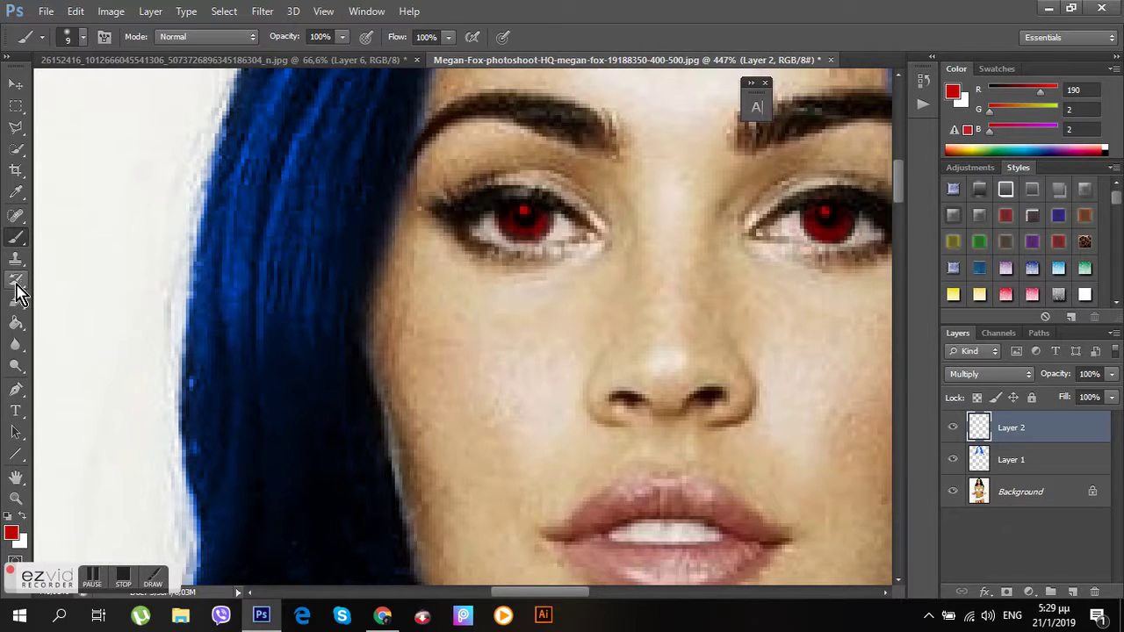
left_click(15, 301)
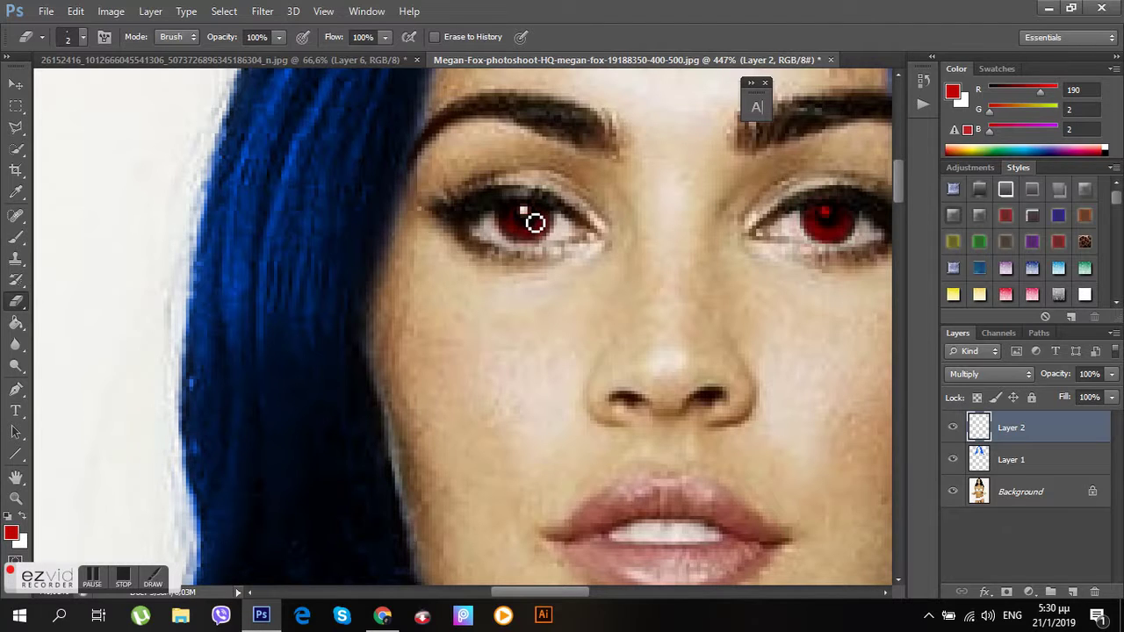
- Erase red overspill from the left eye's white and zoom out to the whole figure
left_click_drag(504, 224, 568, 244)
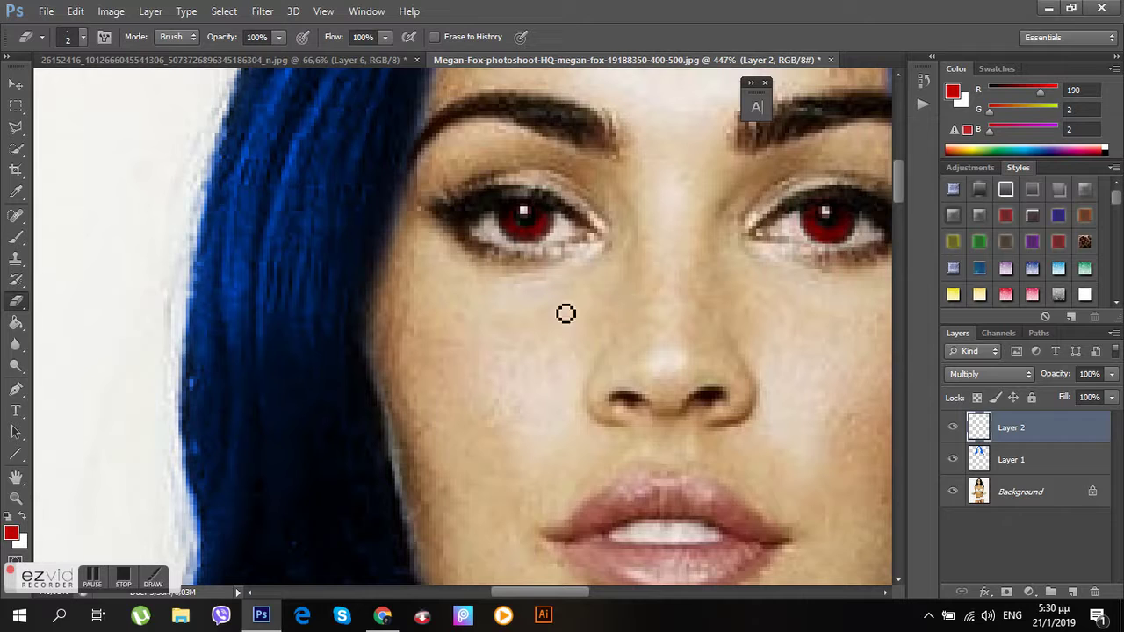
left_click(15, 498)
mouse_move(693, 291)
left_mouse_down()
mouse_move(565, 274)
mouse_move(515, 311)
left_mouse_up()
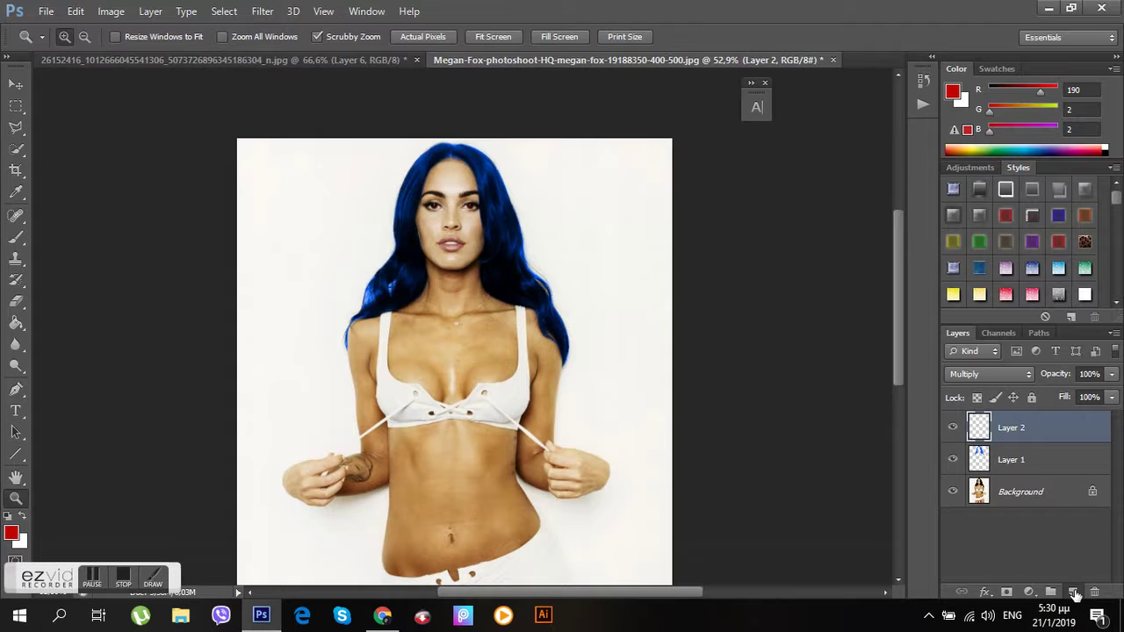
- Add Layer 3, set the foreground to a40404, and paint the lower lip
left_click(1075, 592)
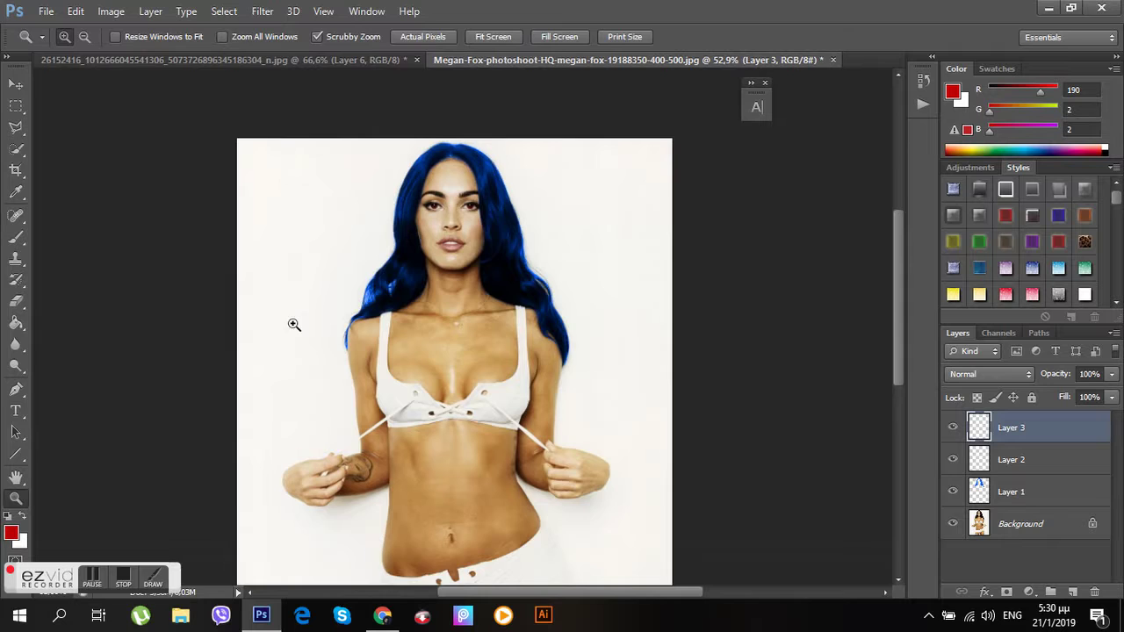
left_click_drag(451, 243, 562, 271)
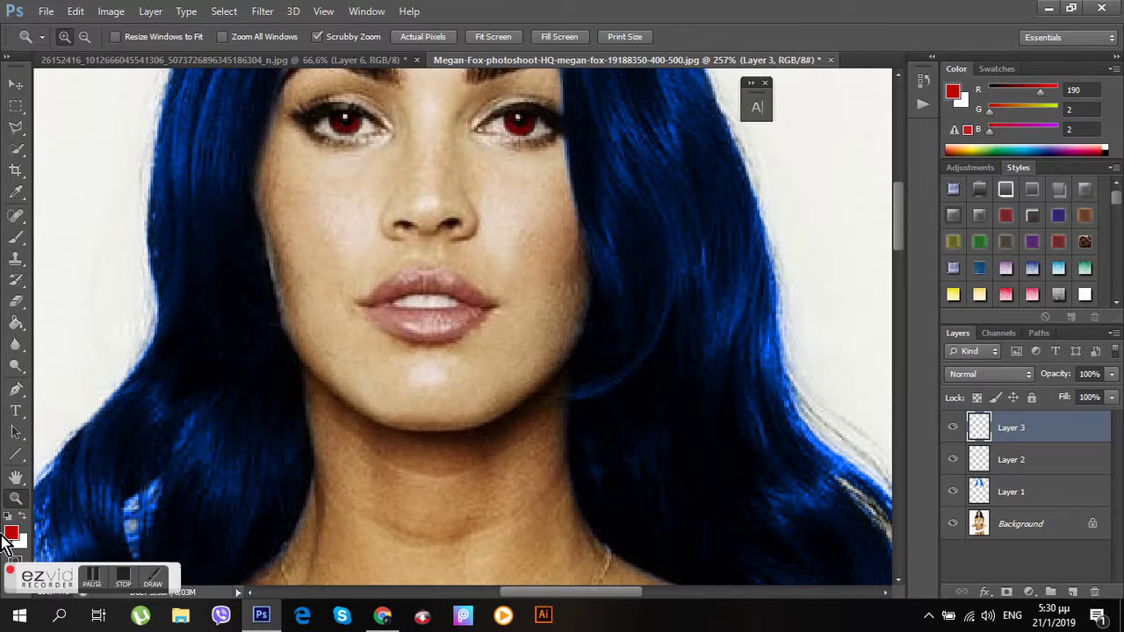
left_click(9, 534)
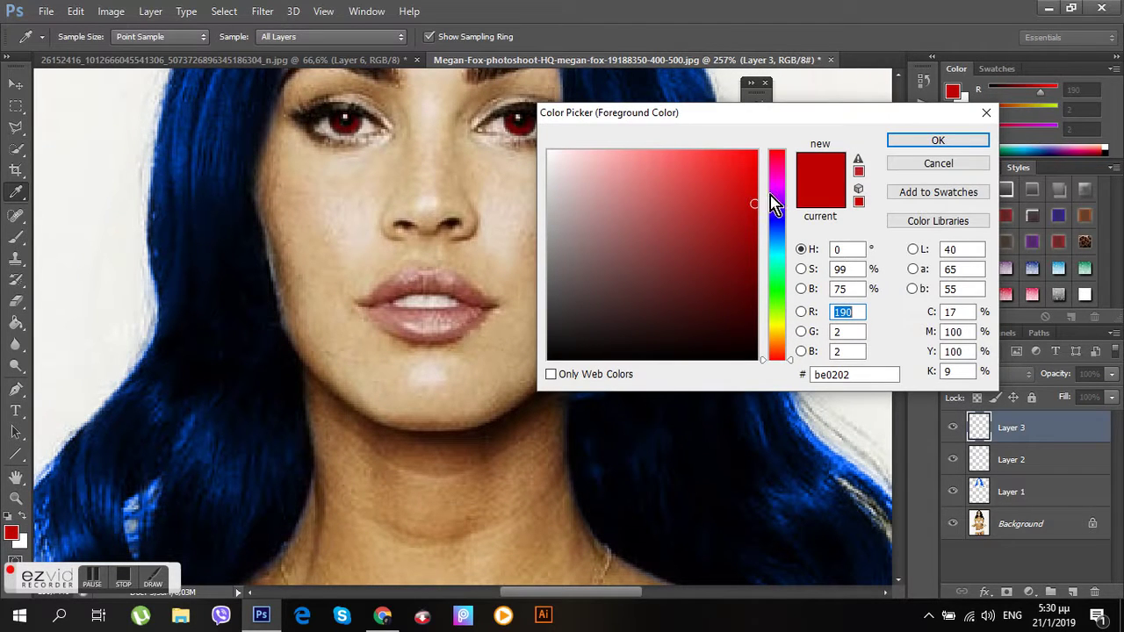
left_click_drag(751, 205, 750, 227)
left_click(944, 142)
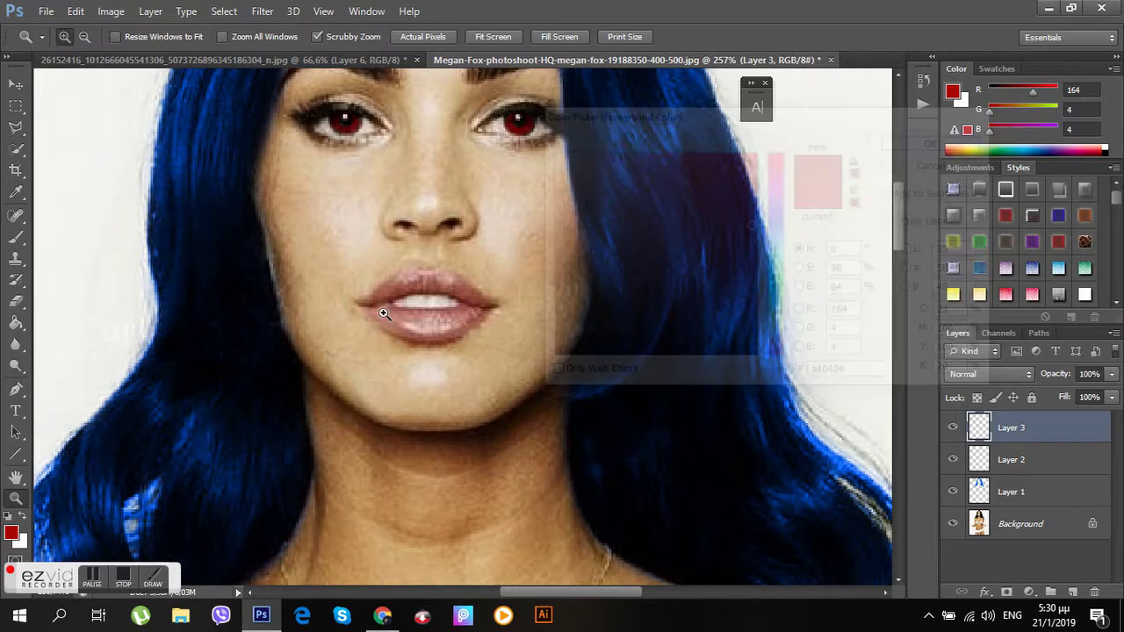
left_click(16, 237)
left_click_drag(412, 340, 390, 318)
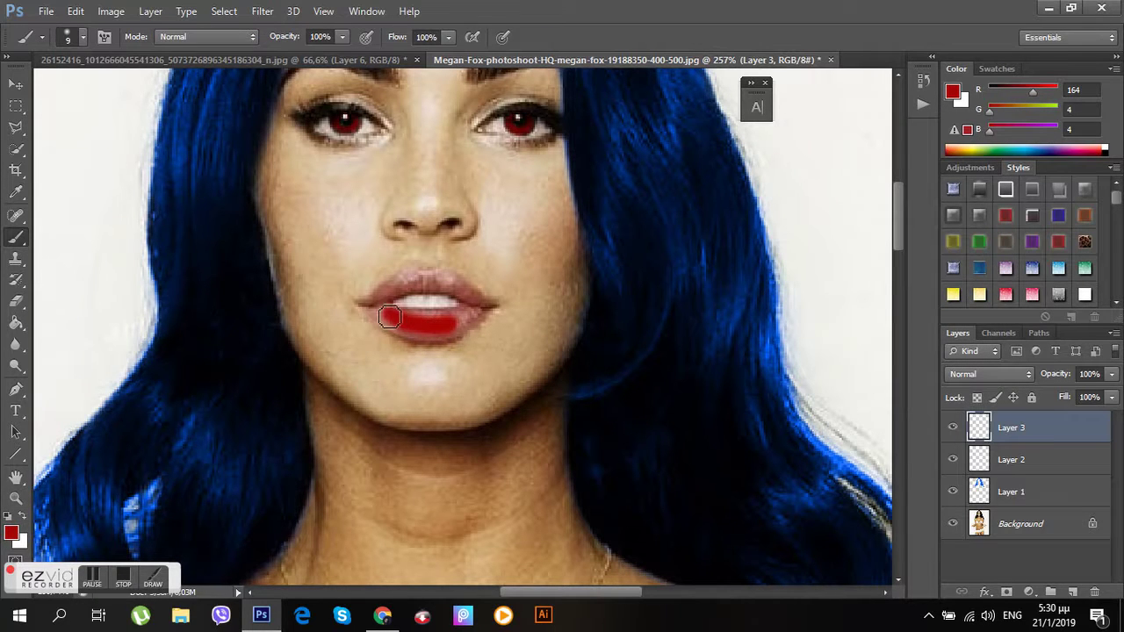
mouse_move(389, 318)
left_mouse_down()
mouse_move(490, 320)
mouse_move(393, 322)
mouse_move(376, 310)
left_mouse_up()
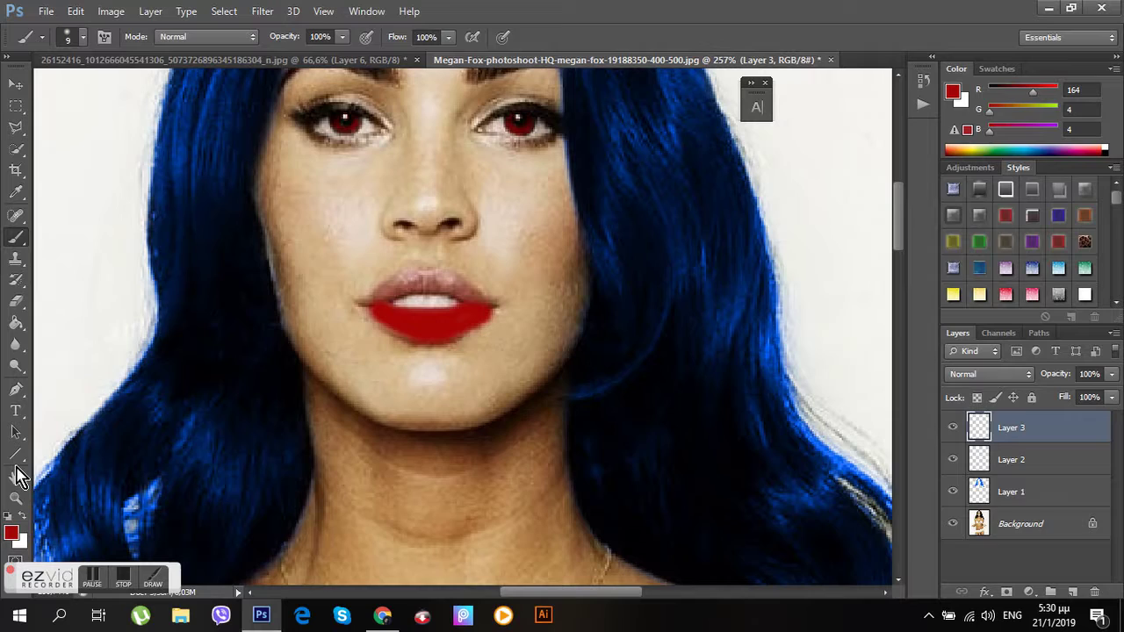
- Zoom in on the lips and paint the upper lip and remaining lower-lip gaps red
left_click(16, 498)
left_click_drag(386, 363, 383, 367)
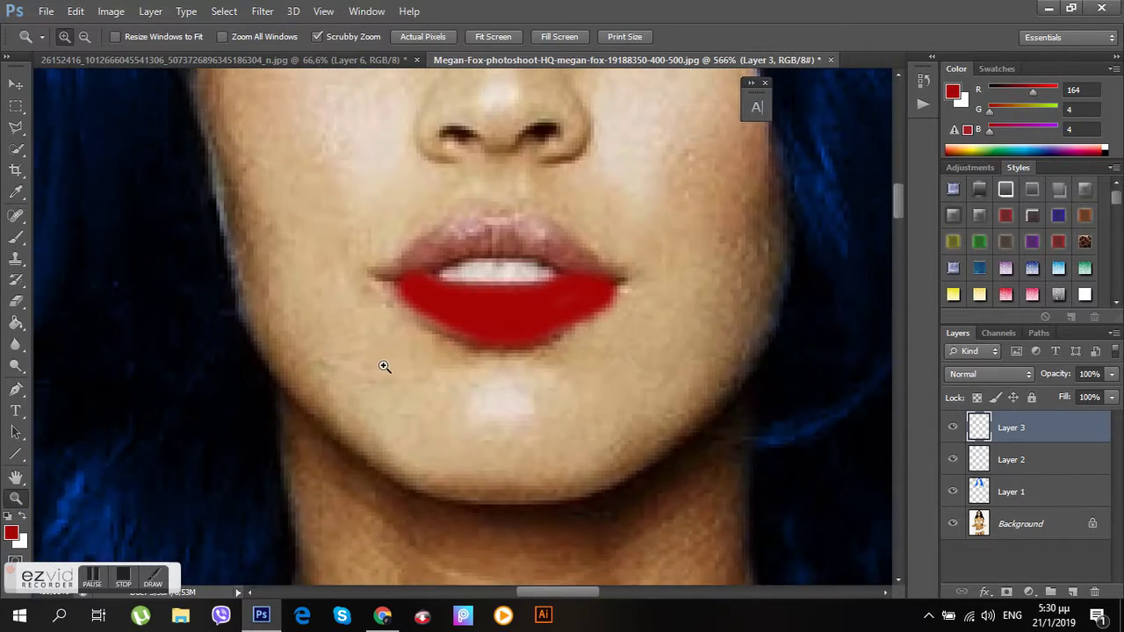
left_click_drag(521, 363, 437, 365)
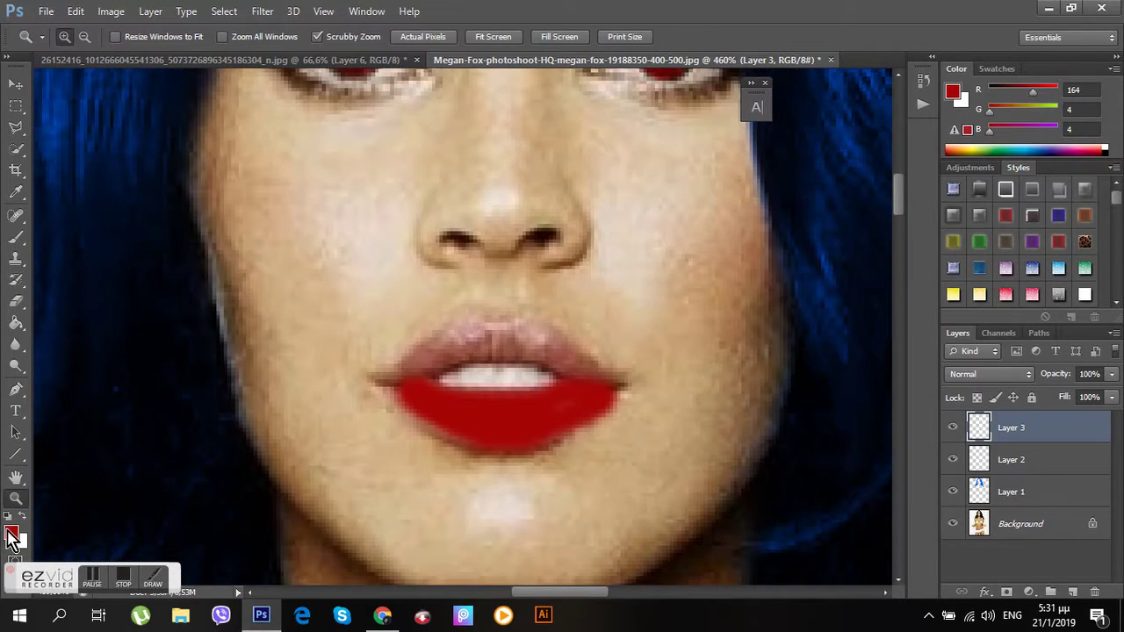
left_click(16, 237)
left_click_drag(523, 330, 597, 378)
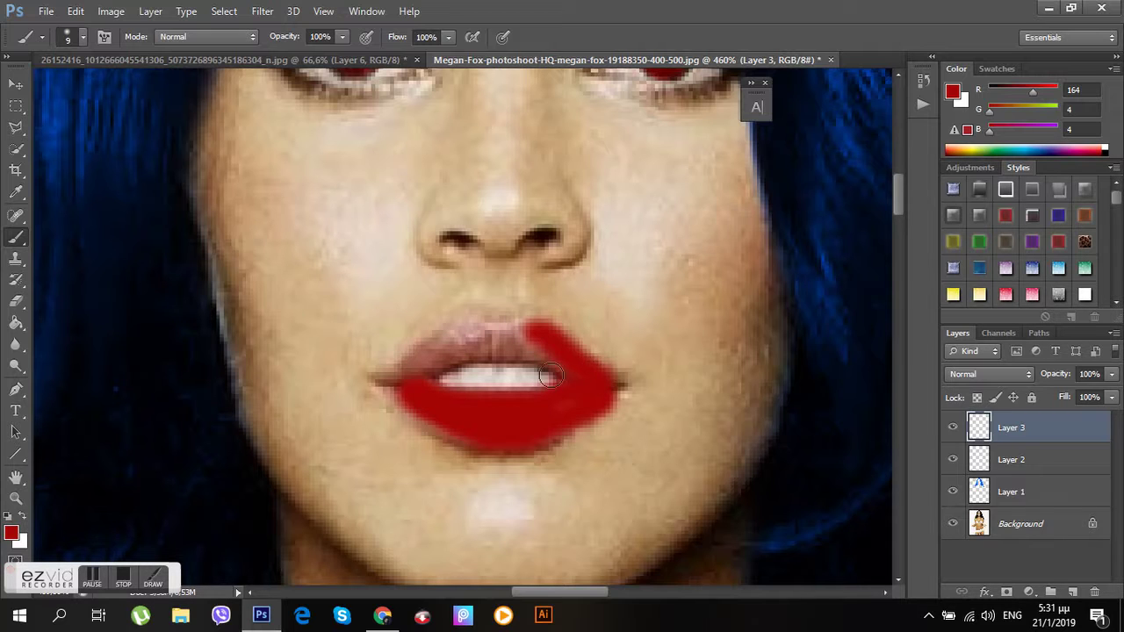
left_click_drag(540, 348, 572, 370)
left_click_drag(531, 335, 454, 348)
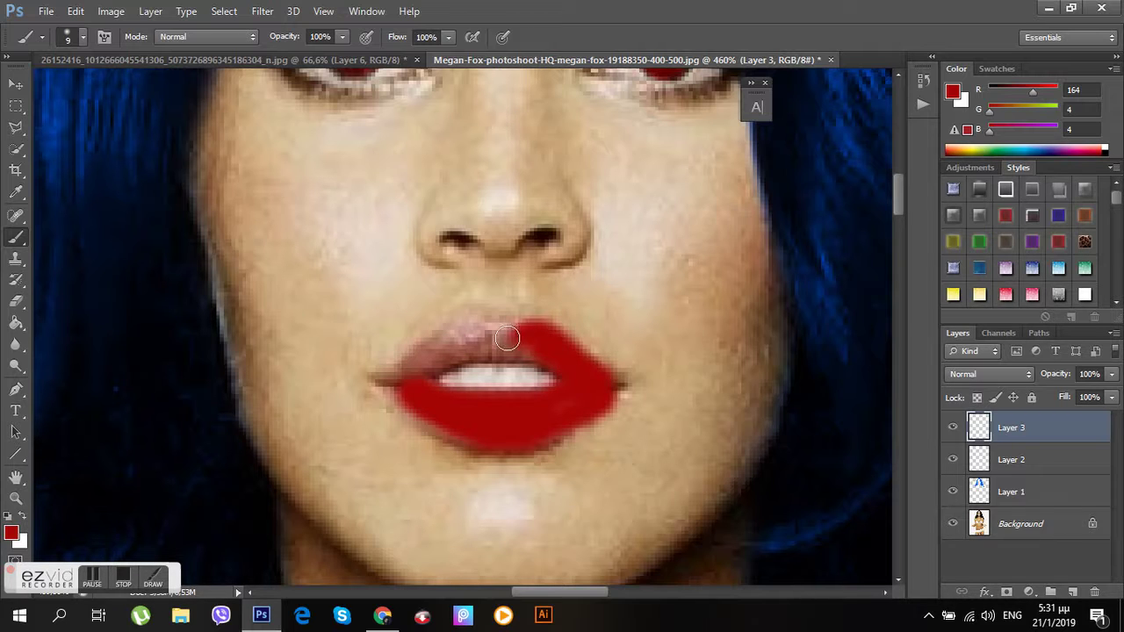
mouse_move(472, 335)
left_mouse_down()
mouse_move(446, 326)
mouse_move(409, 372)
left_mouse_up()
left_click_drag(472, 336, 509, 344)
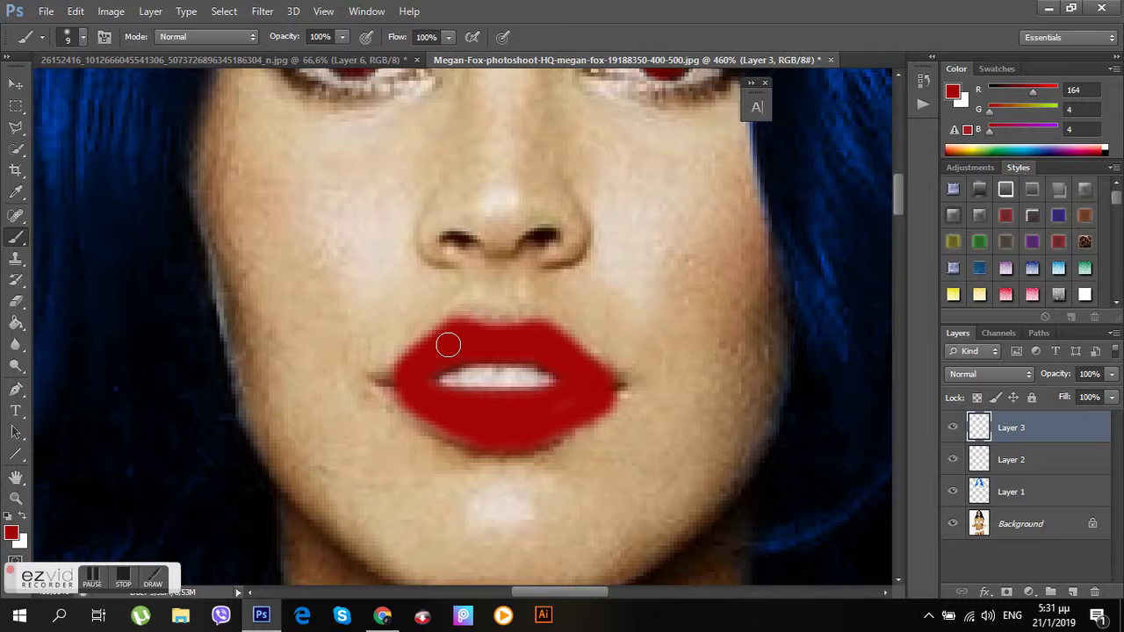
mouse_move(412, 393)
left_mouse_down()
mouse_move(454, 429)
mouse_move(505, 436)
left_mouse_up()
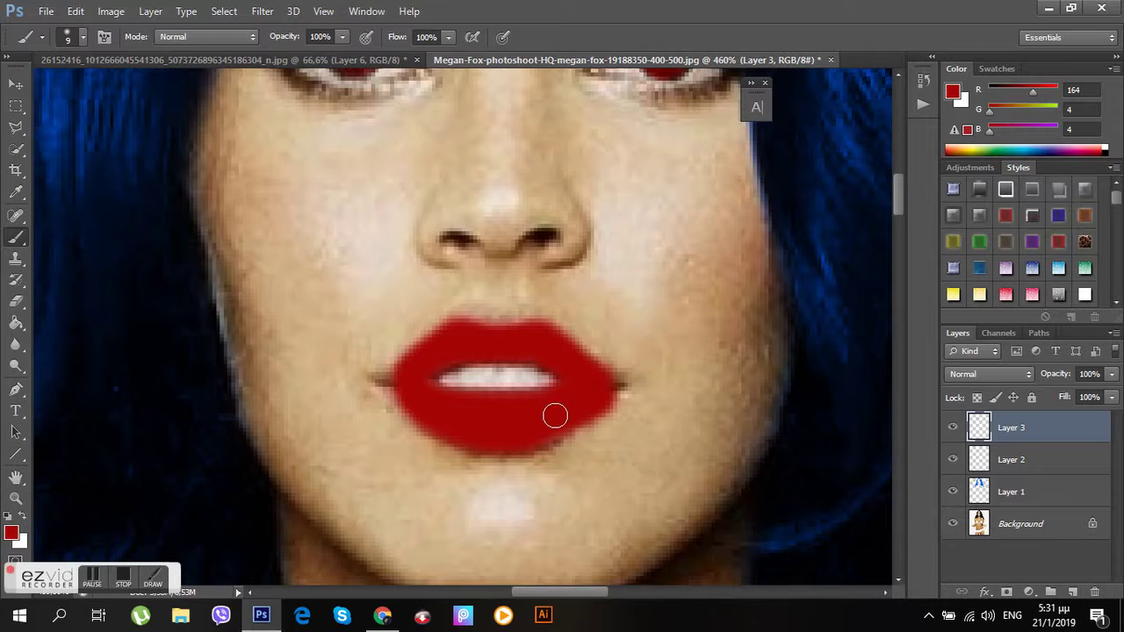
- Try Color blending on Layer 3, then settle on Multiply for deep dark red lips
left_click(966, 374)
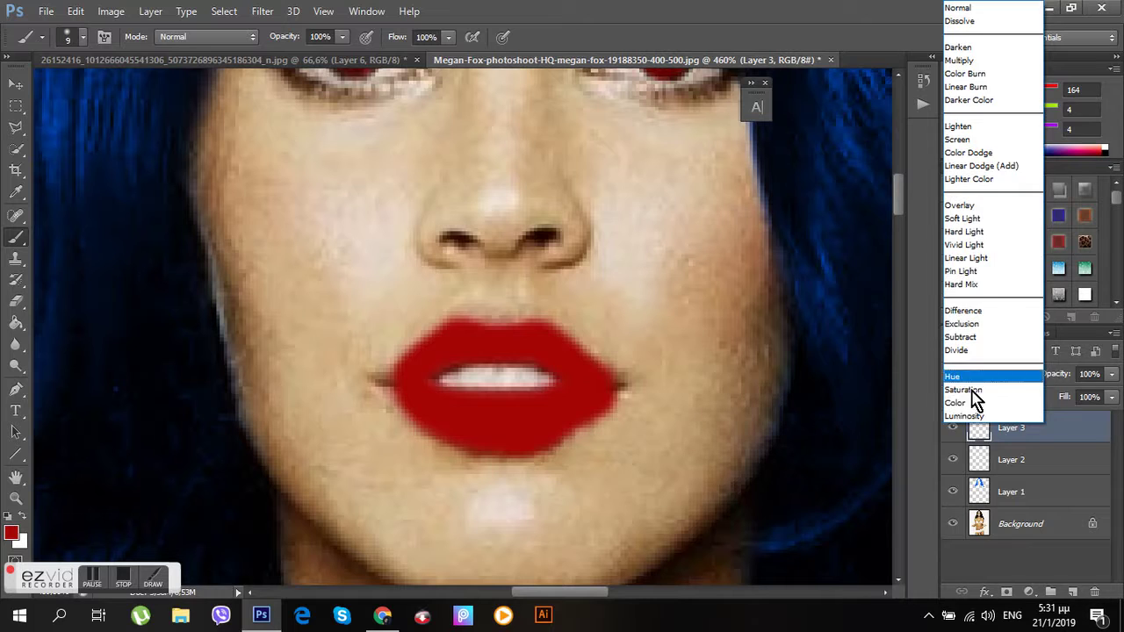
left_click(973, 402)
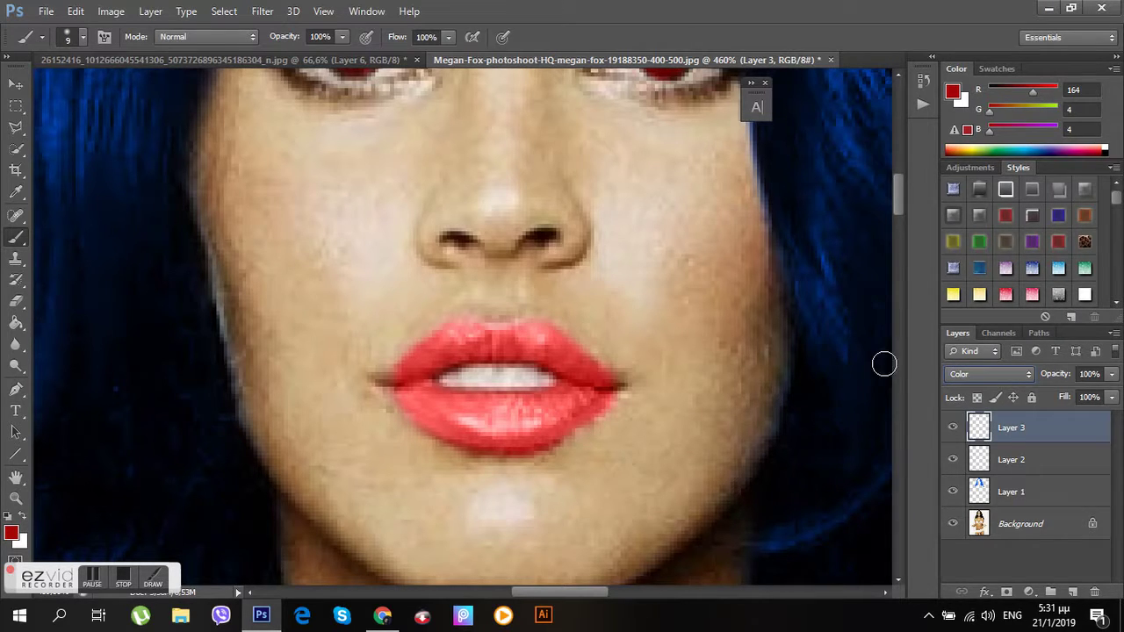
left_click(16, 497)
mouse_move(477, 371)
left_mouse_down()
mouse_move(407, 371)
mouse_move(389, 382)
mouse_move(482, 407)
mouse_move(452, 414)
left_mouse_up()
left_click(969, 374)
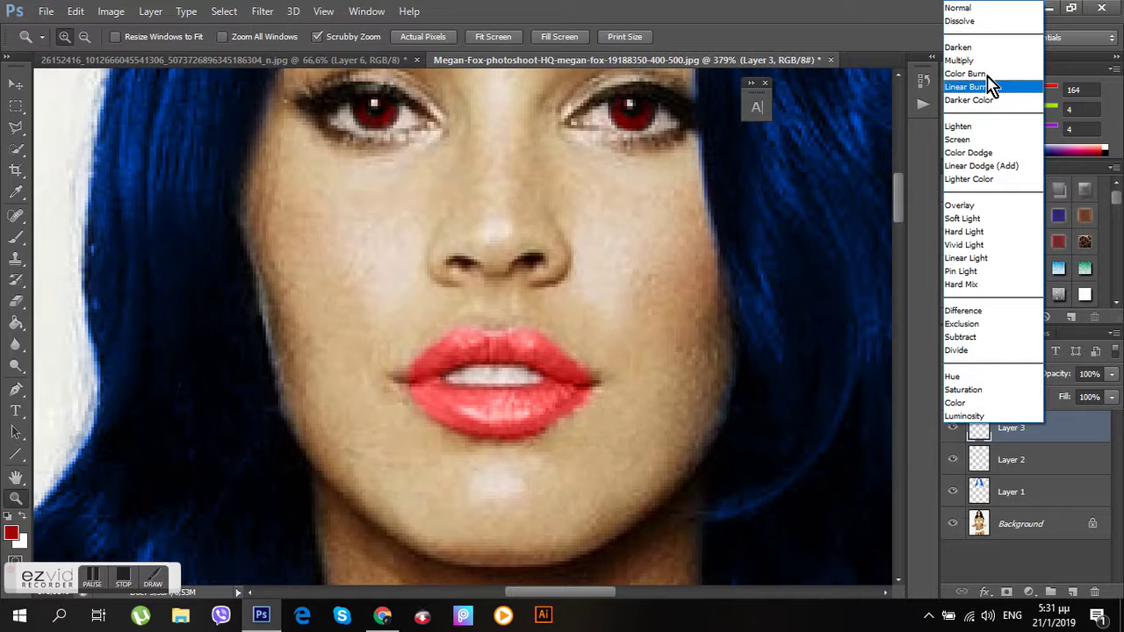
left_click(979, 60)
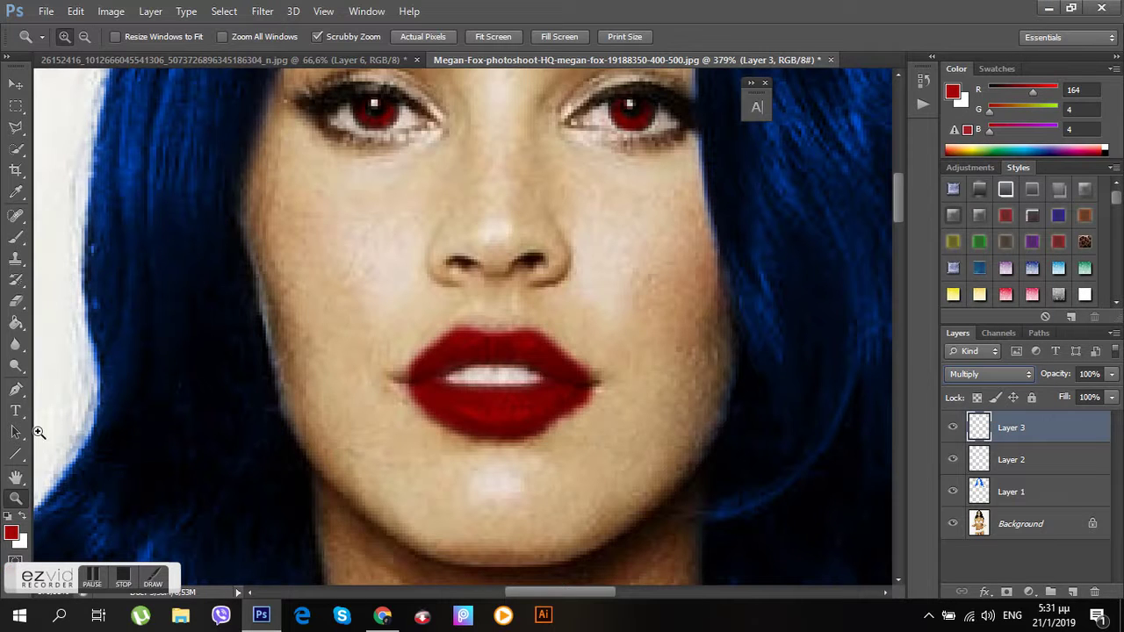
left_click(16, 301)
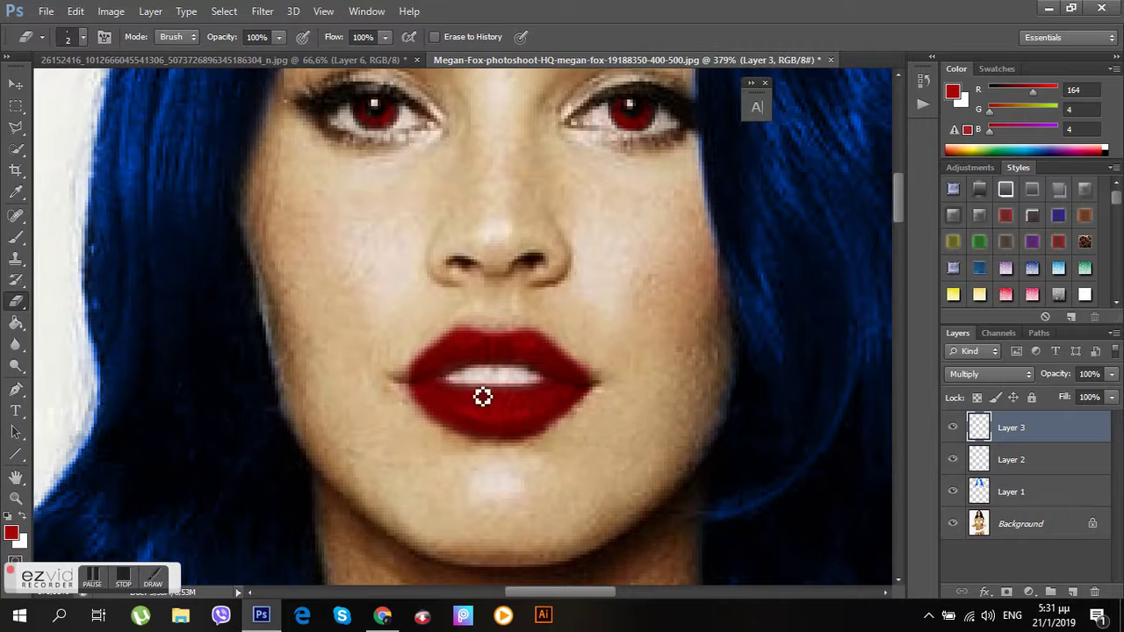
- Set the brush to 4 px and paint red along the lower lip's edge
left_click(16, 237)
right_click(397, 412)
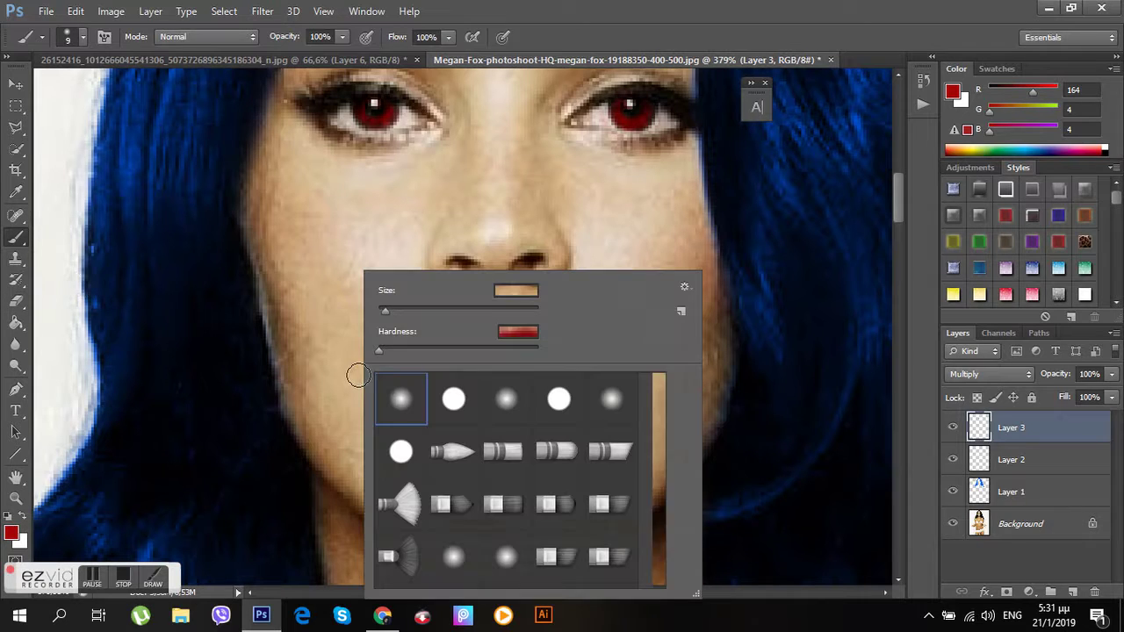
type("4")
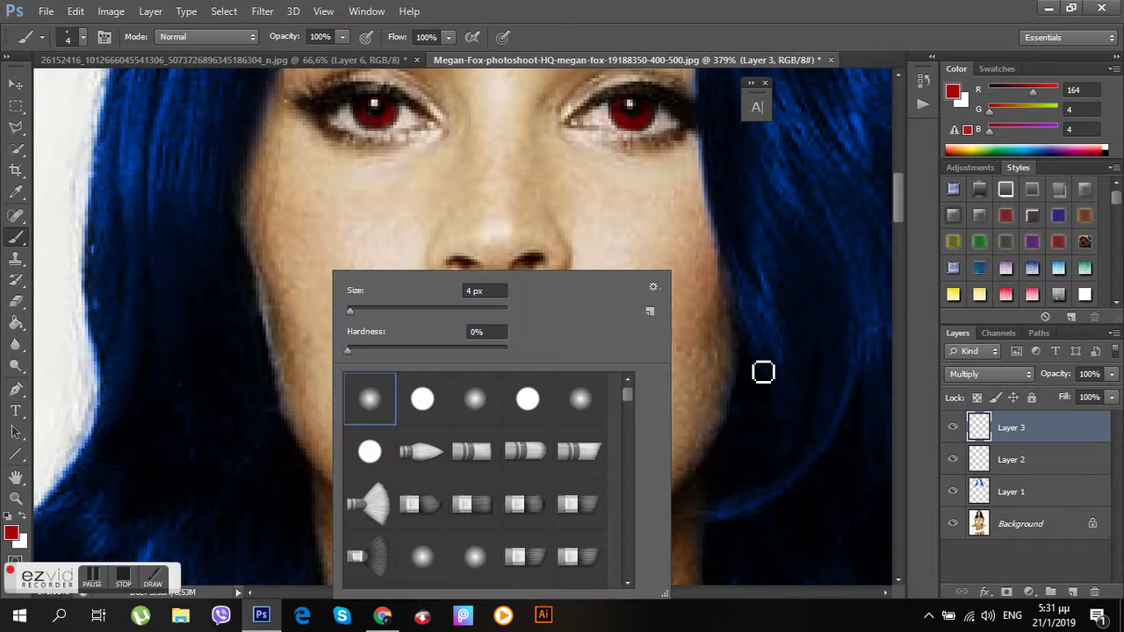
right_click(763, 371)
left_click(416, 389)
mouse_move(422, 381)
left_mouse_down()
mouse_move(530, 434)
mouse_move(592, 392)
left_mouse_up()
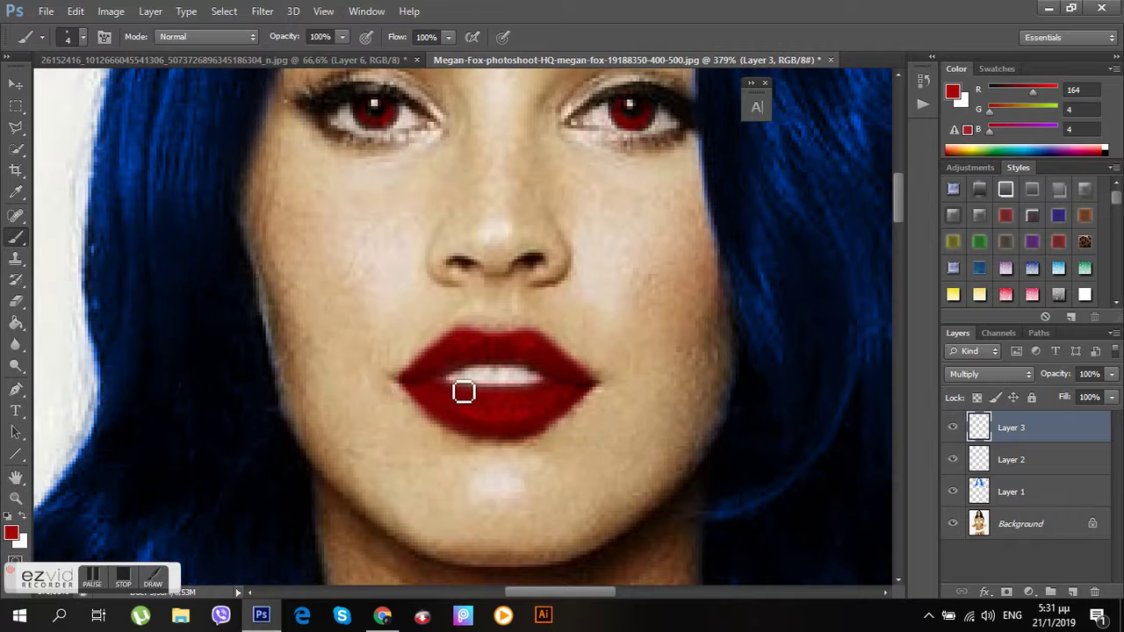
- Erase the stray red off the teeth
left_click(14, 300)
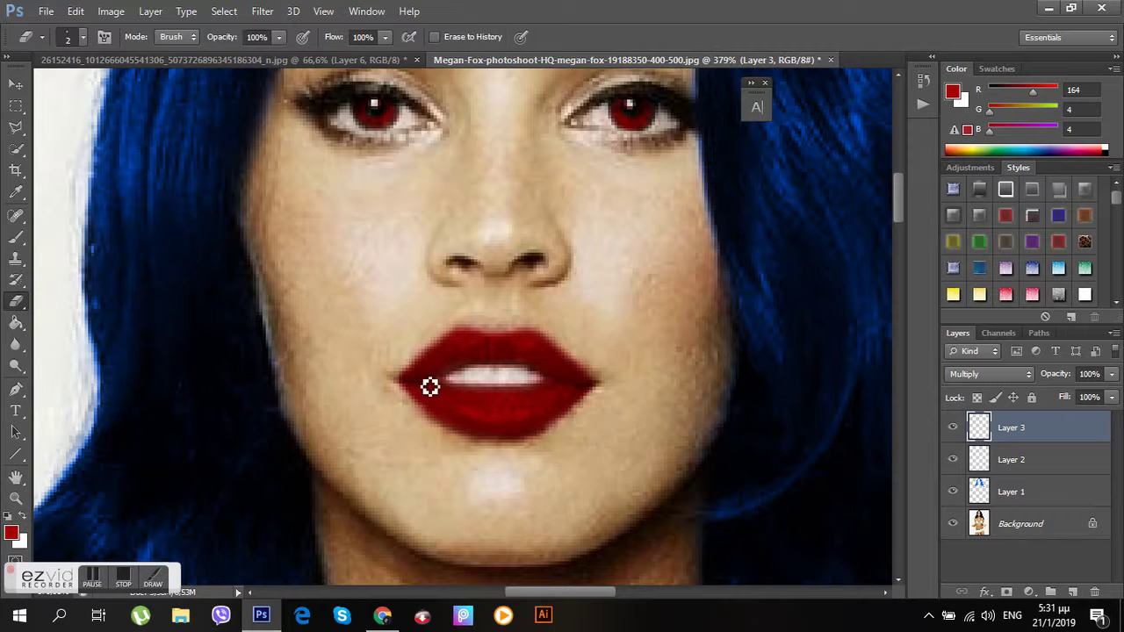
mouse_move(455, 387)
left_mouse_down()
mouse_move(519, 379)
mouse_move(544, 392)
left_mouse_up()
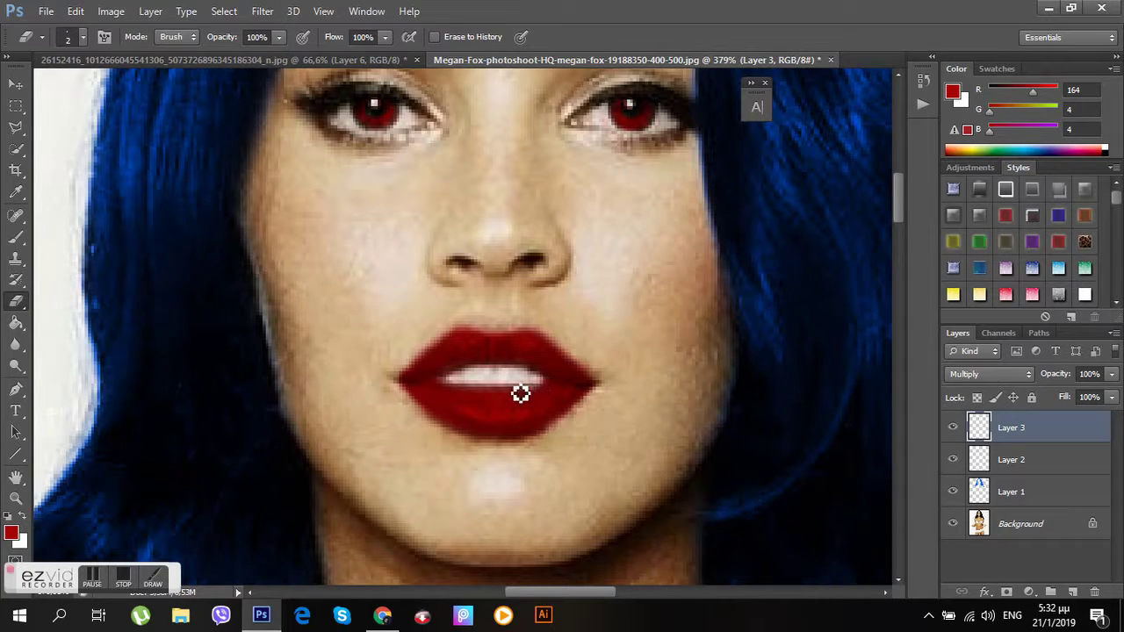
left_click(16, 236)
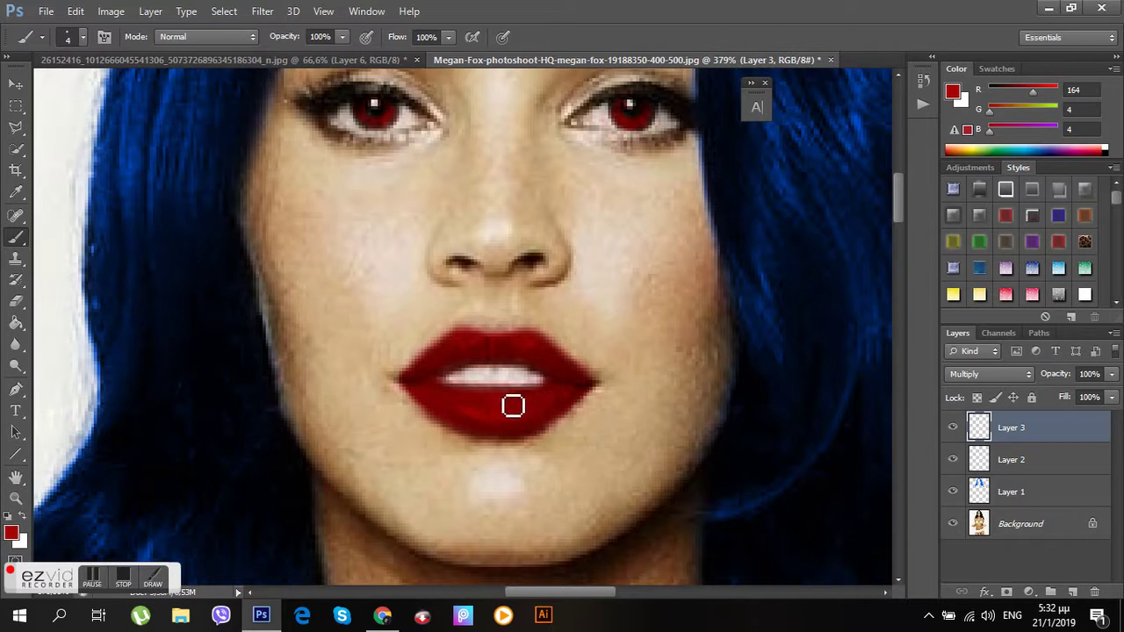
left_click(16, 497)
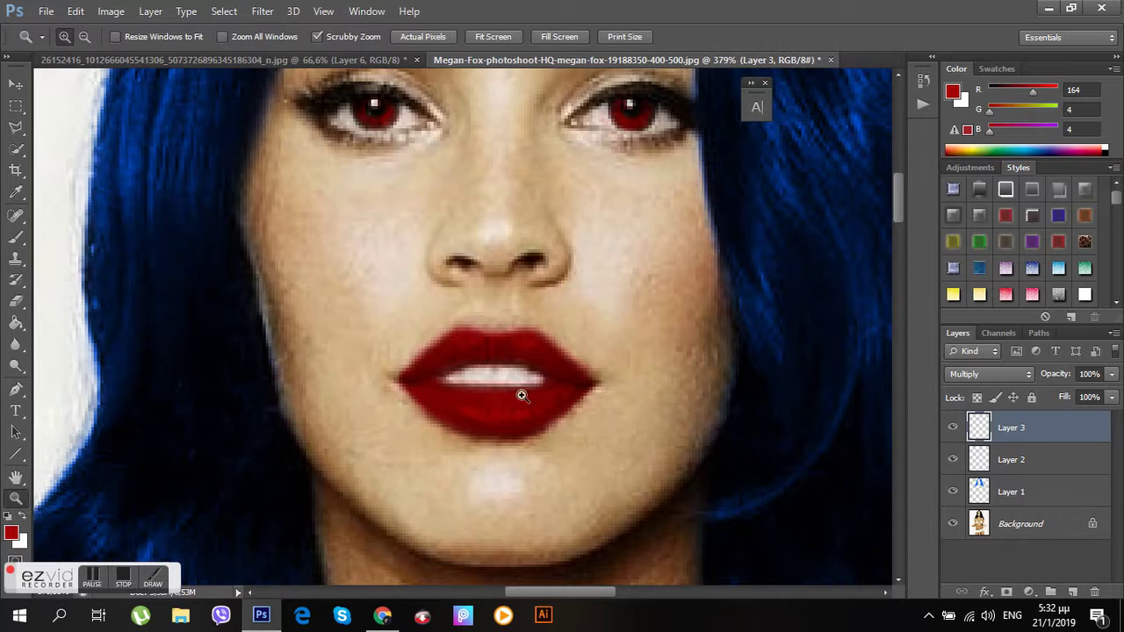
- Zoom out, add a new empty Layer 4, and zoom in on the face
left_click(527, 399, "alt")
scroll(533, 412, "down", 2)
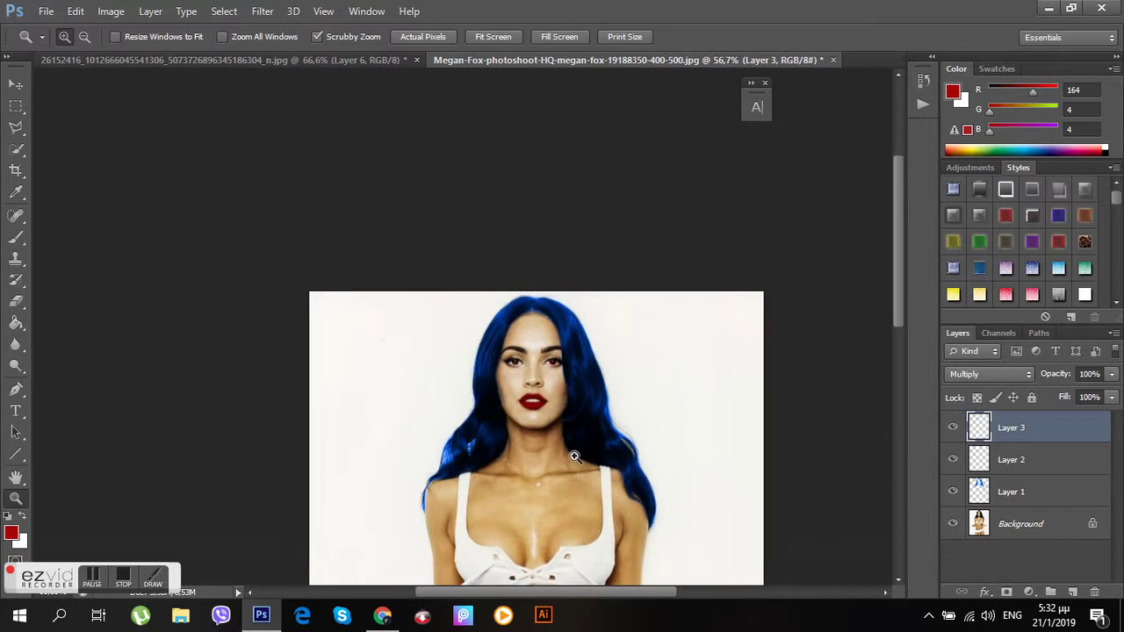
left_click(1072, 592)
left_click_drag(456, 156, 583, 302)
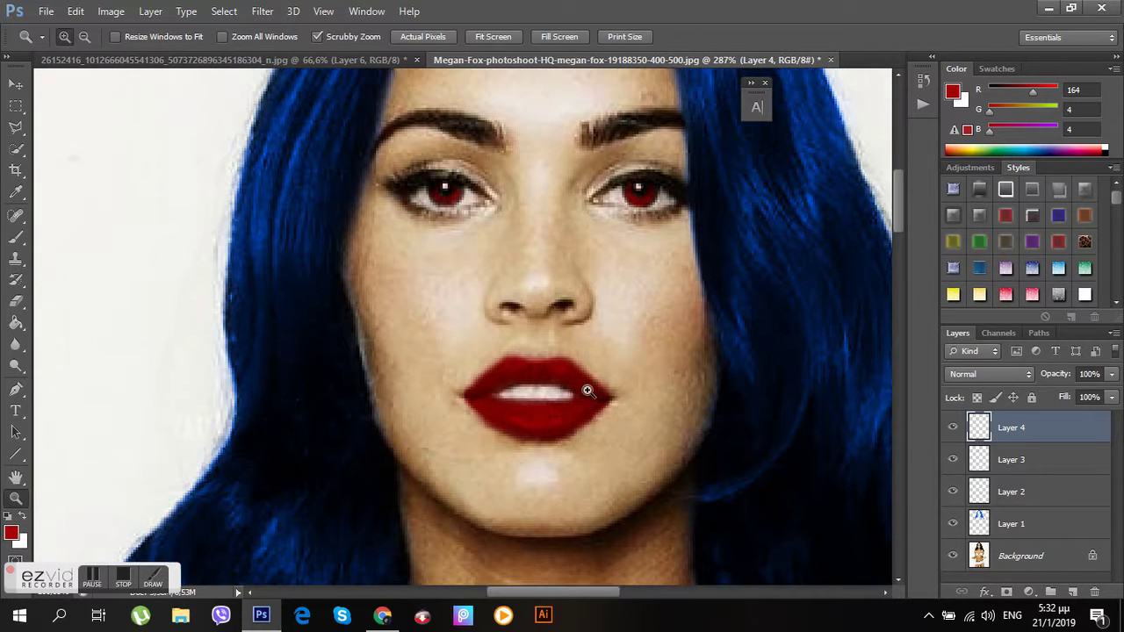
scroll(588, 391, "up", 3)
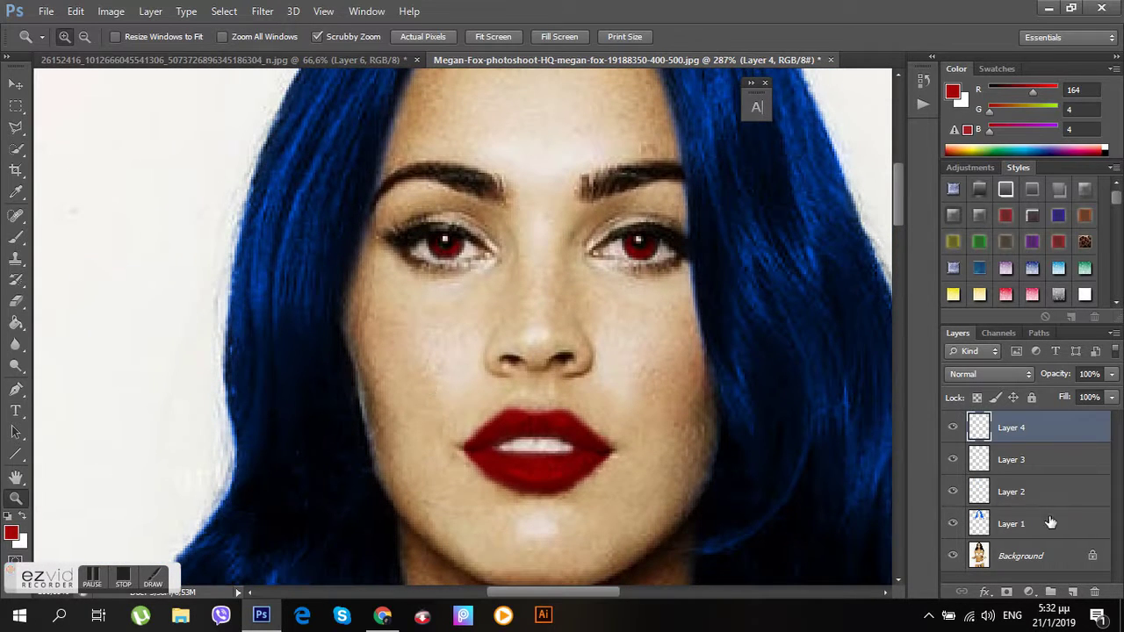
- Select Layer 1 and enlarge the Eraser to 29 px
left_click(1050, 523)
left_click(16, 301)
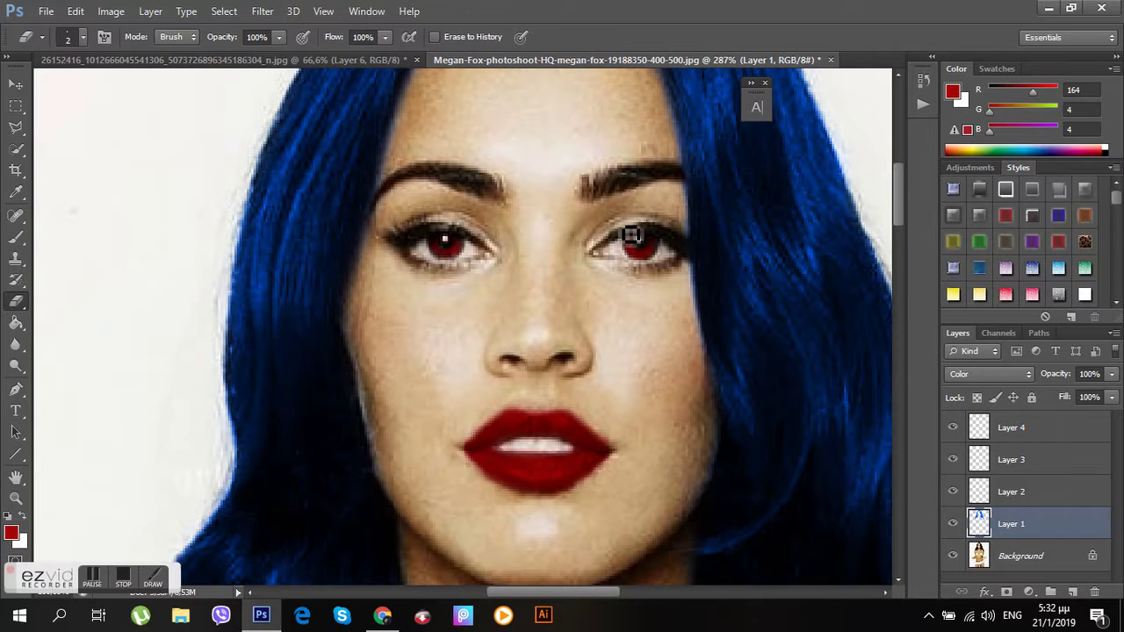
right_click(630, 235)
left_click_drag(642, 262, 664, 263)
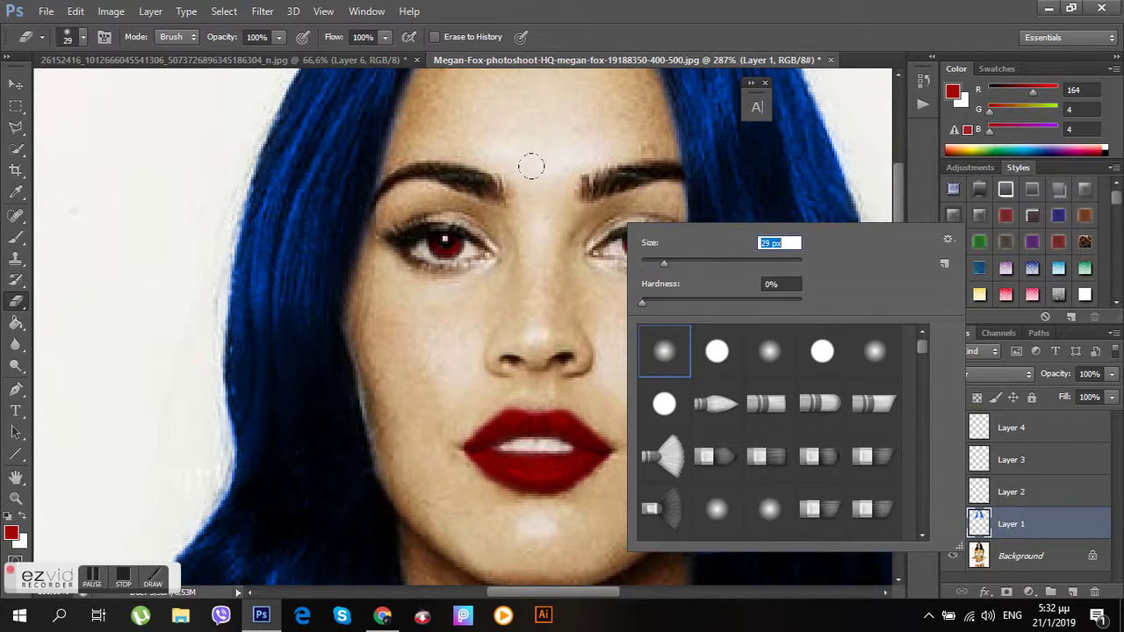
left_click(531, 166)
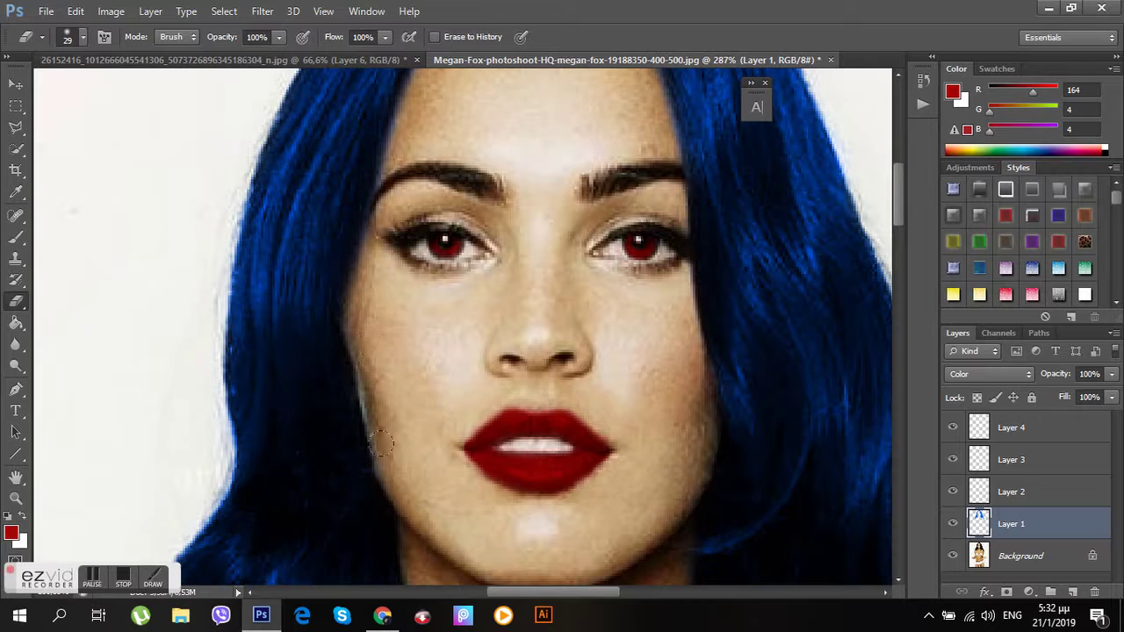
- Make Layer 4 the working layer
left_click(1058, 431)
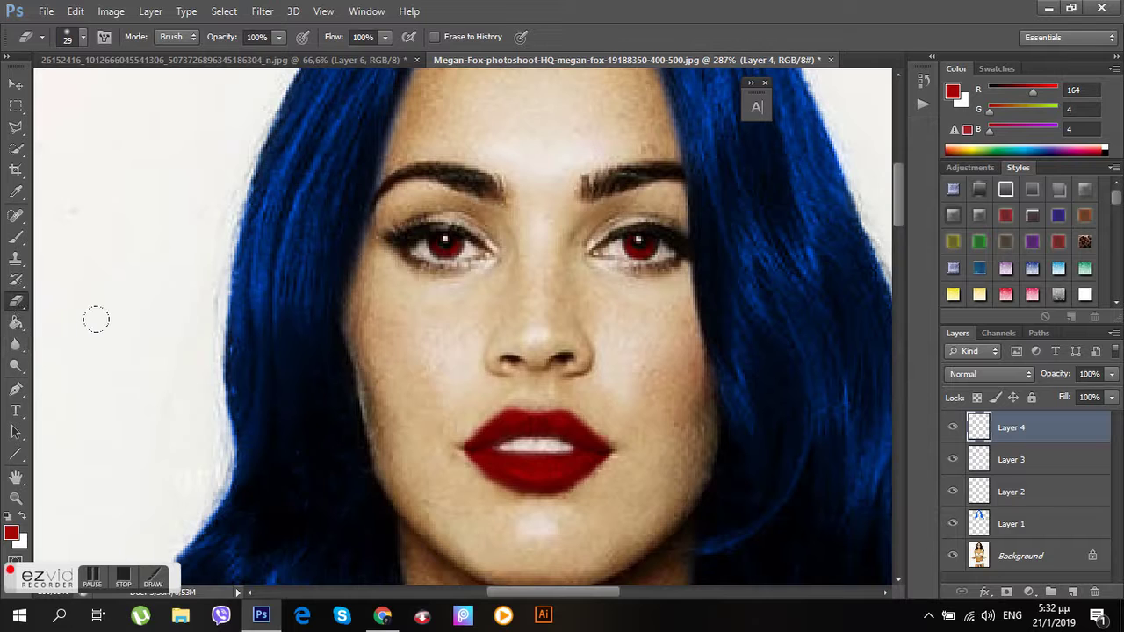
scroll(83, 319, "down", 3)
scroll(80, 320, "up", 2)
scroll(79, 318, "up", 1)
scroll(79, 318, "up", 1)
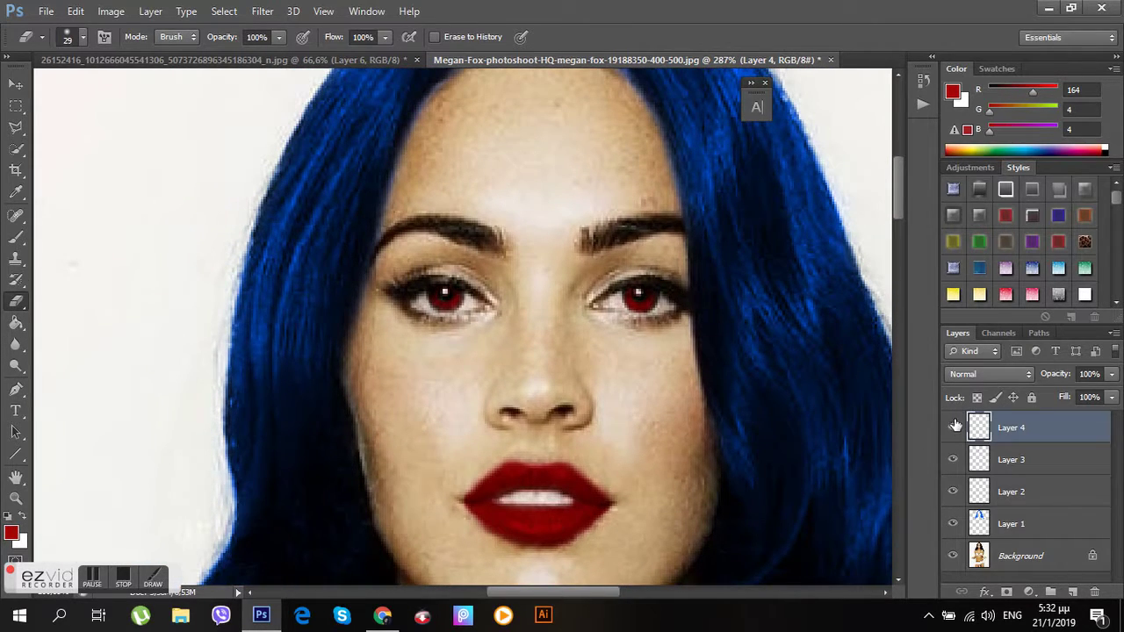
- Hide Layer 4, re-zoom onto the face, and show Layer 4 again
left_click(953, 427)
left_click(16, 497)
left_click_drag(419, 371, 363, 371)
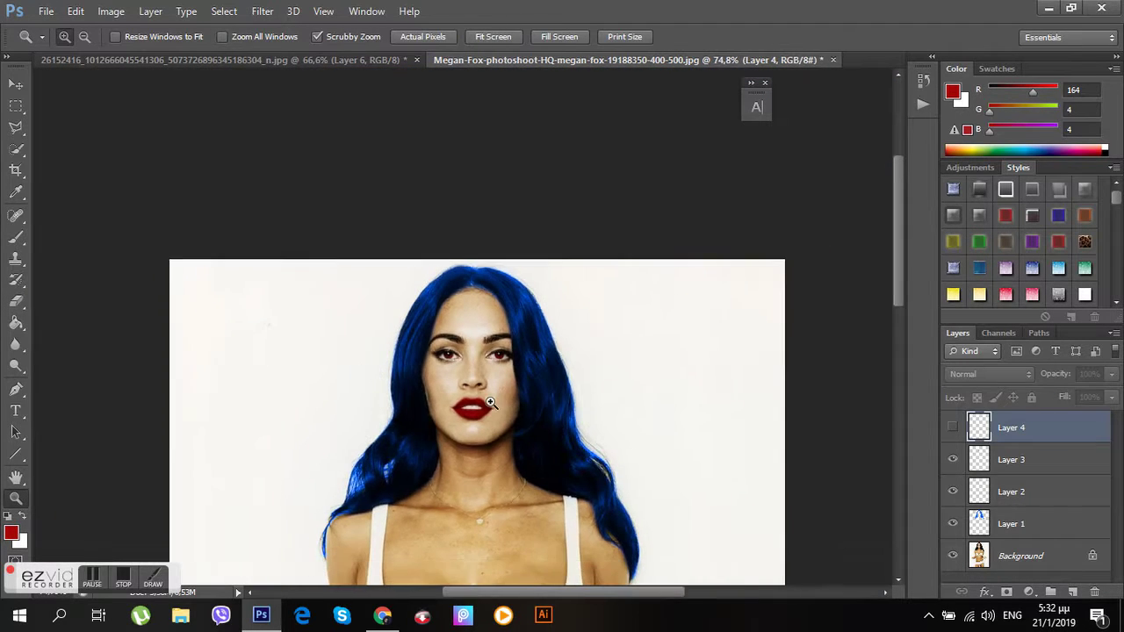
left_click_drag(519, 420, 440, 379)
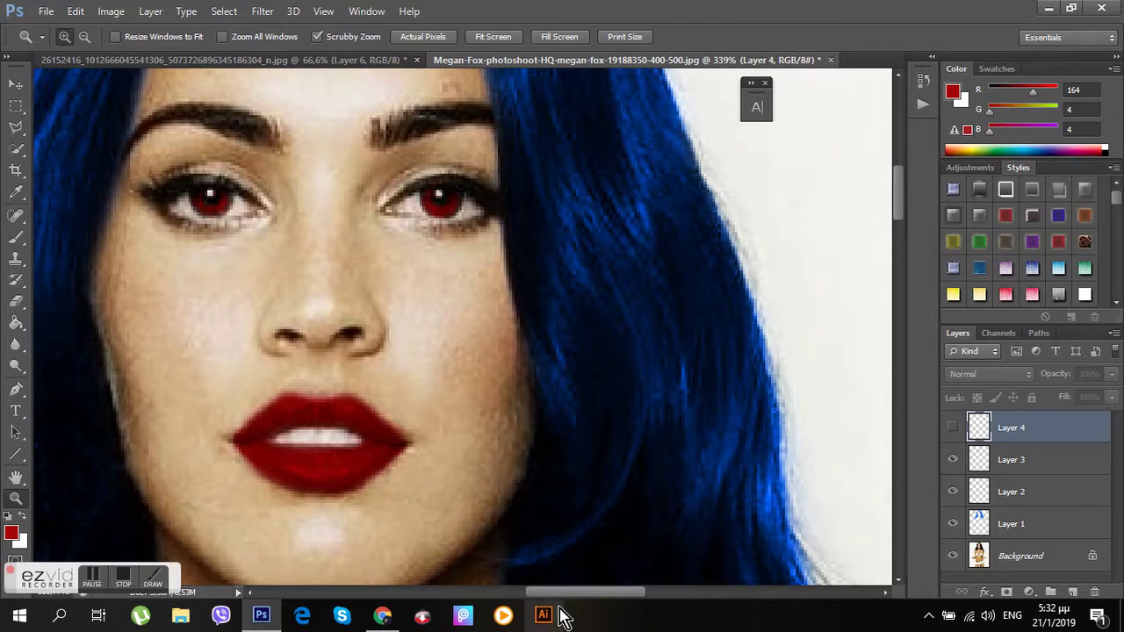
left_click_drag(571, 593, 544, 592)
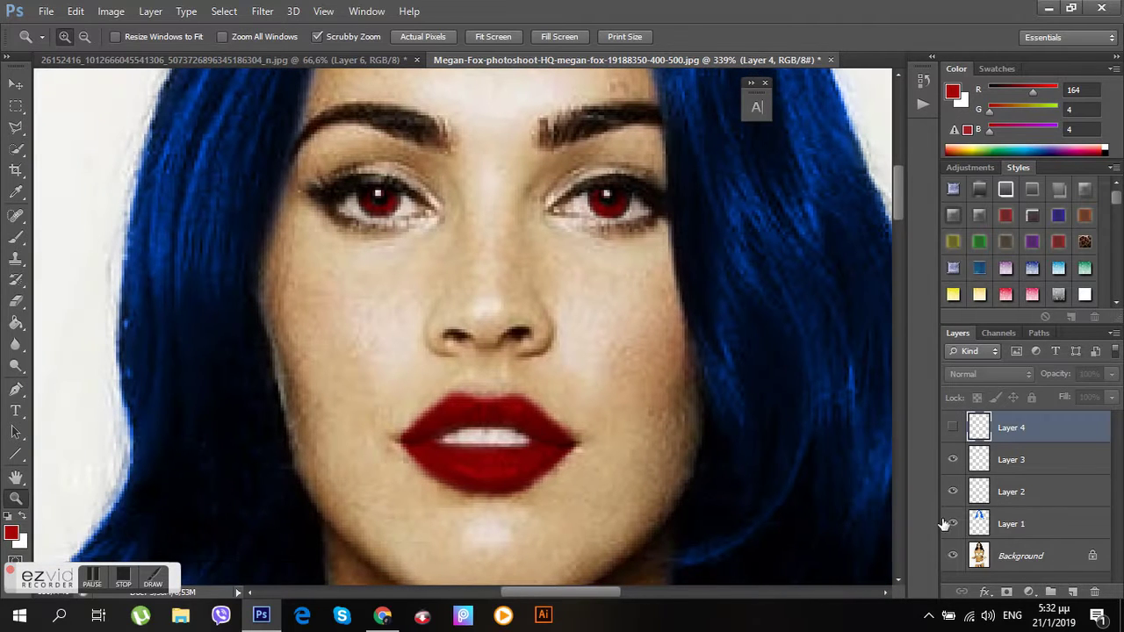
left_click(952, 427)
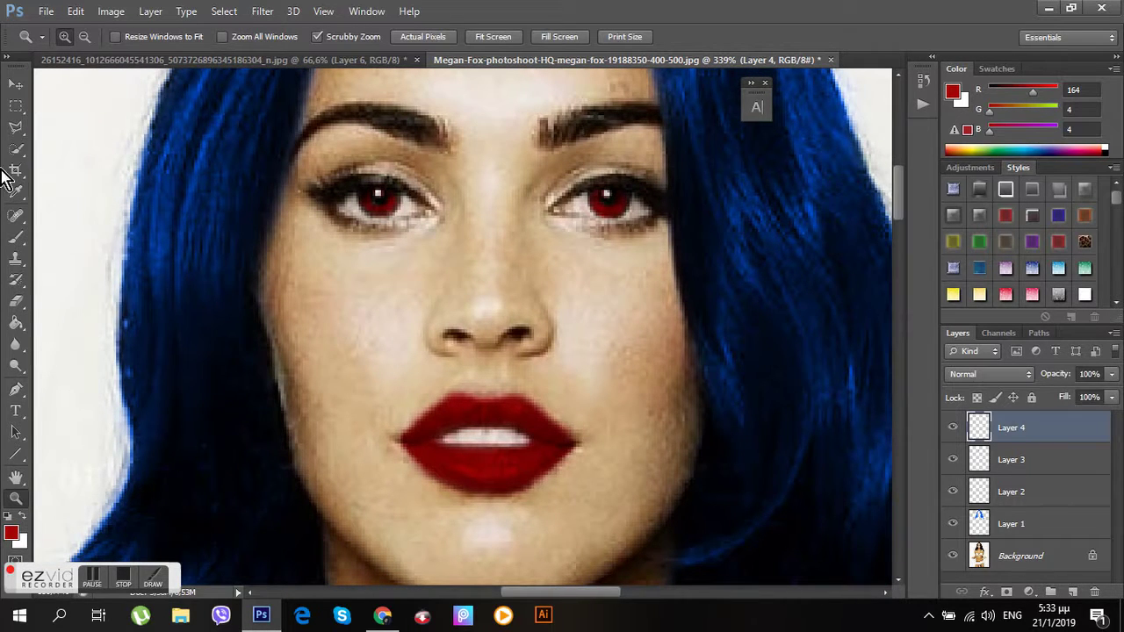
left_click(16, 237)
- Open the Brush Preset picker and browse the star, leaf, splatter and flower brush tips
right_click(183, 218)
scroll(414, 336, "down", 3)
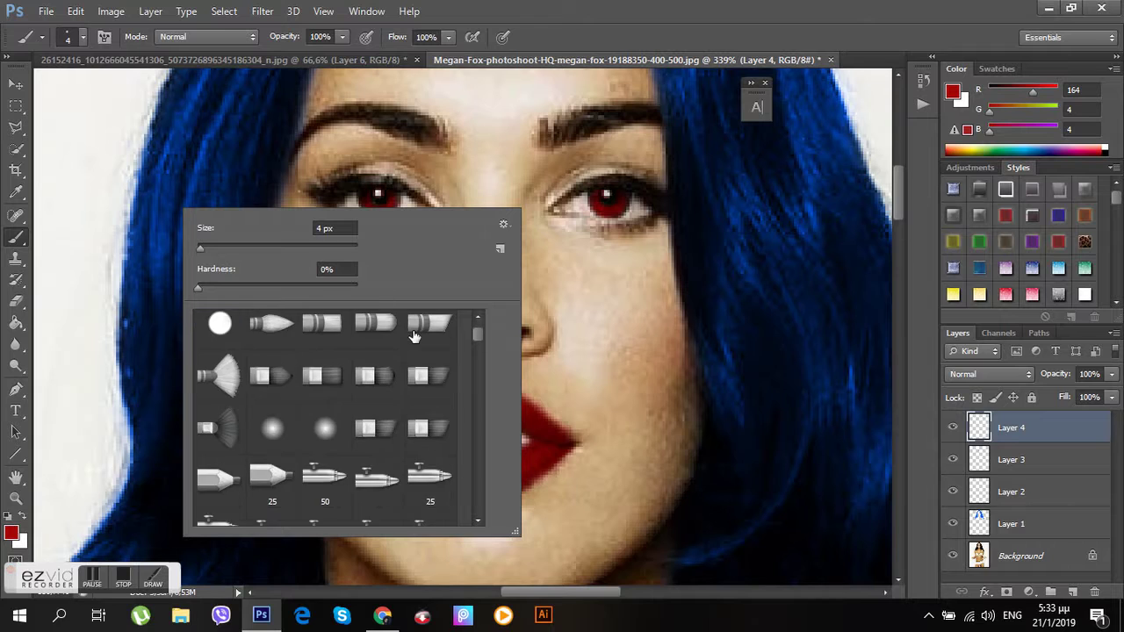
scroll(414, 335, "down", 1)
left_click_drag(479, 408, 477, 515)
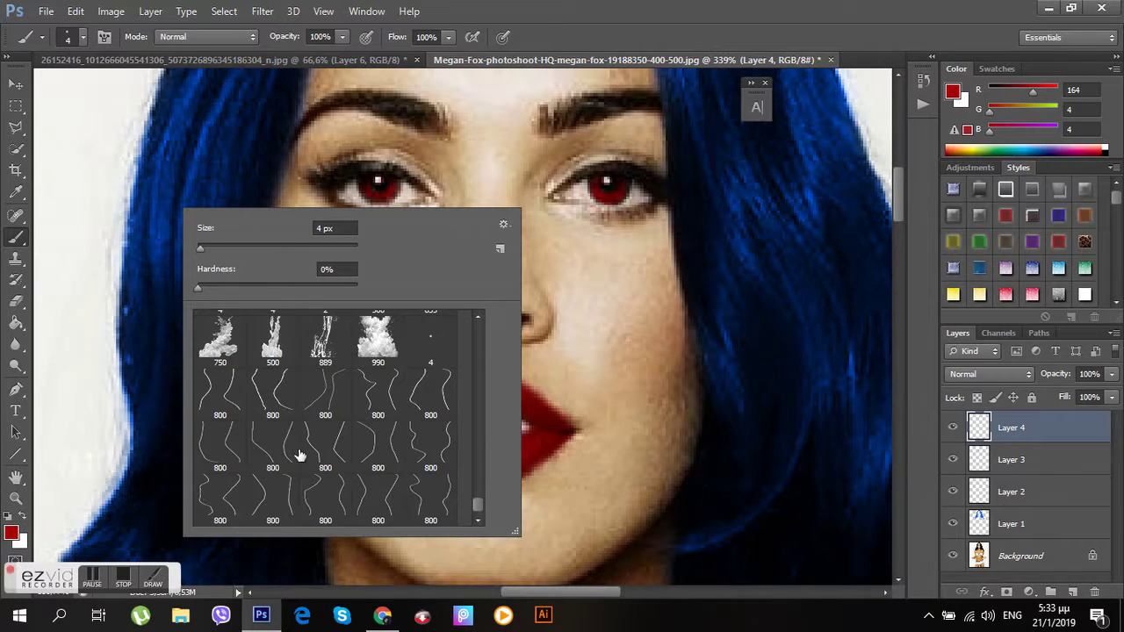
scroll(298, 463, "up", 5)
scroll(299, 463, "up", 3)
scroll(298, 463, "up", 1)
scroll(298, 463, "up", 1)
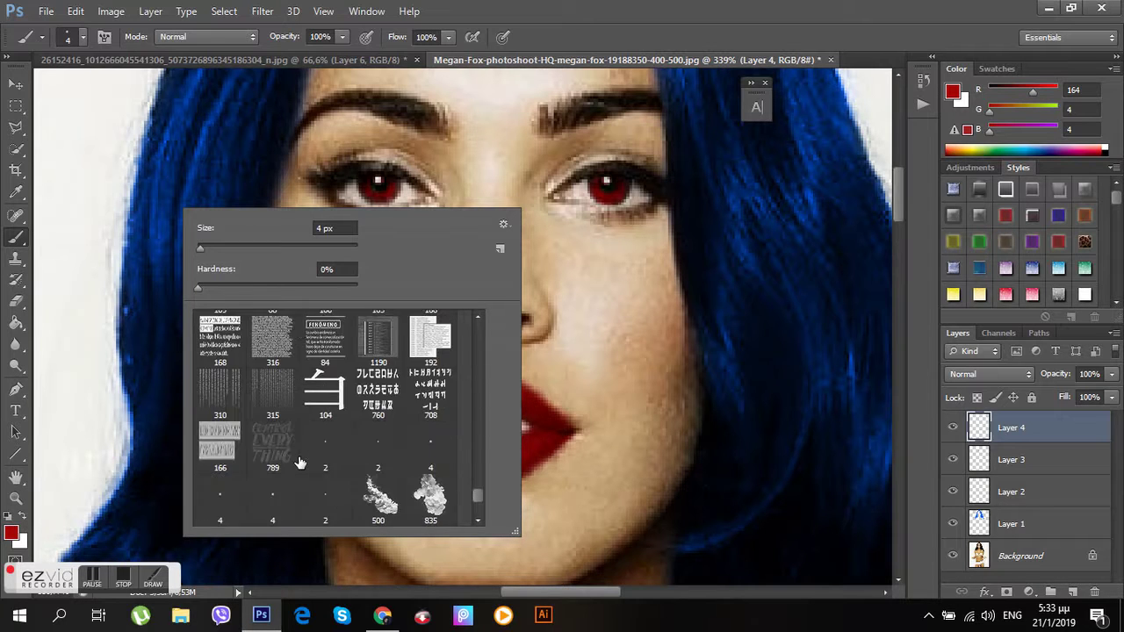
scroll(299, 462, "down", 2)
scroll(327, 524, "up", 3)
scroll(329, 523, "up", 3)
scroll(339, 523, "up", 3)
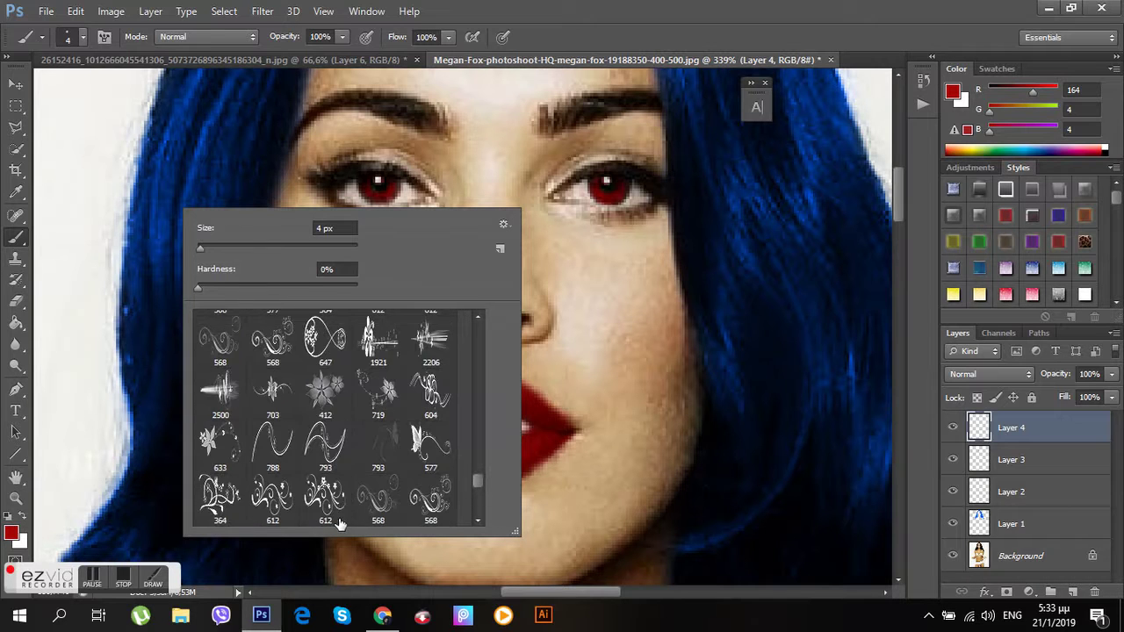
scroll(340, 524, "up", 3)
scroll(341, 525, "up", 3)
scroll(341, 524, "up", 3)
scroll(341, 524, "up", 1)
scroll(341, 524, "up", 3)
scroll(341, 524, "up", 3)
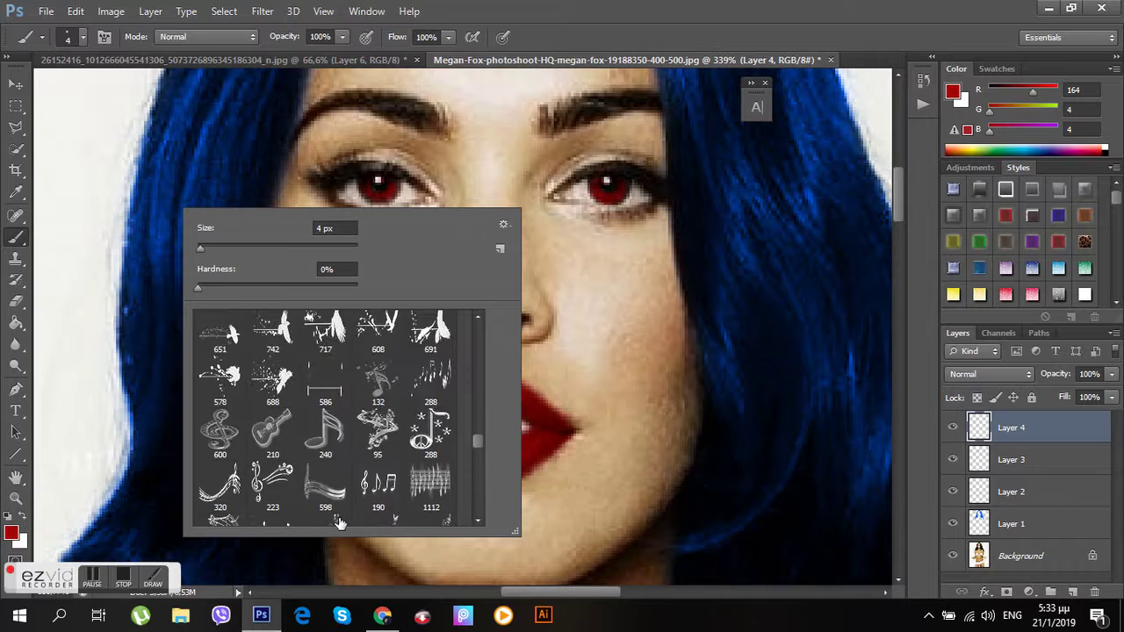
scroll(341, 524, "up", 3)
scroll(340, 523, "up", 2)
scroll(341, 523, "up", 3)
scroll(340, 523, "up", 3)
scroll(340, 523, "up", 2)
scroll(341, 519, "up", 2)
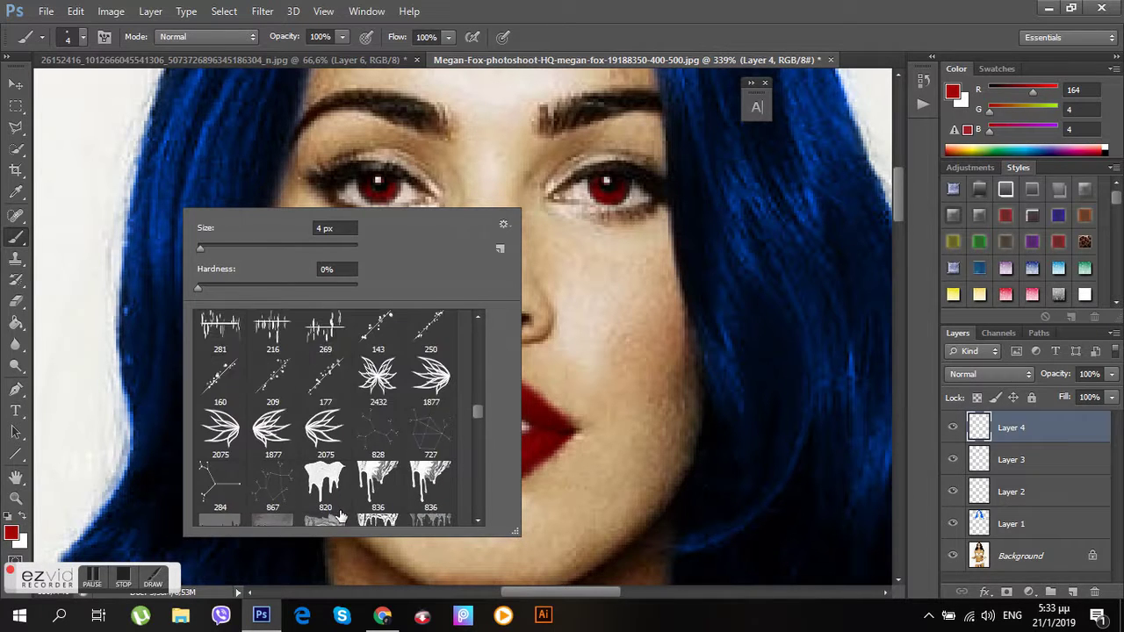
scroll(341, 517, "up", 2)
scroll(341, 516, "up", 2)
scroll(341, 515, "up", 2)
scroll(341, 515, "up", 2)
scroll(340, 514, "up", 2)
scroll(341, 514, "up", 2)
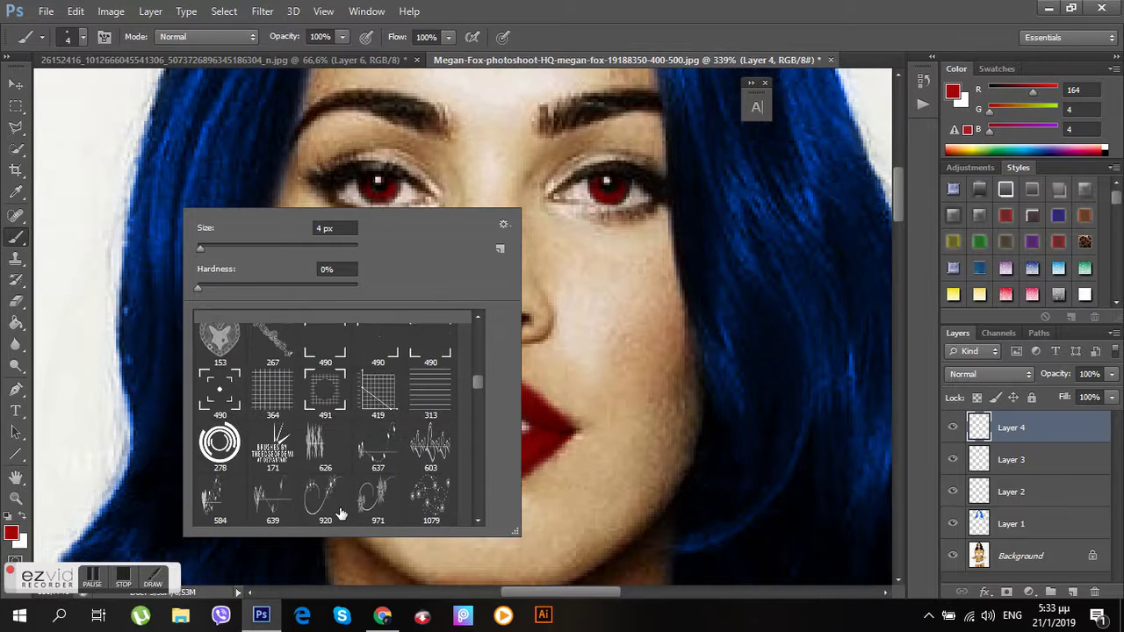
scroll(340, 514, "up", 2)
scroll(341, 514, "up", 2)
scroll(325, 511, "up", 2)
scroll(290, 505, "up", 2)
scroll(271, 499, "up", 1)
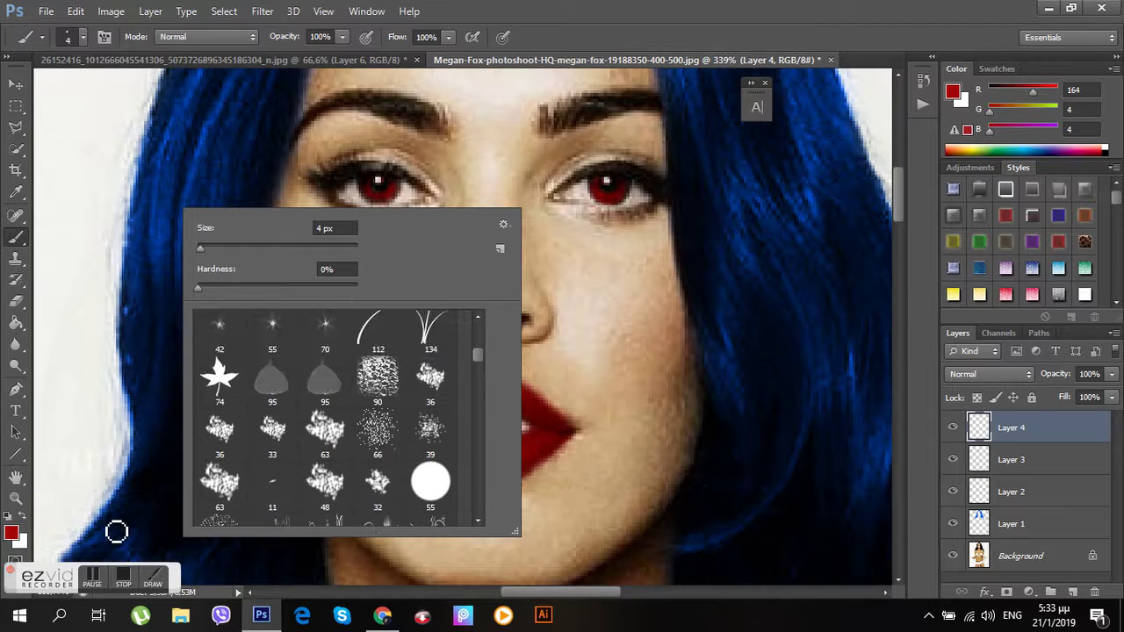